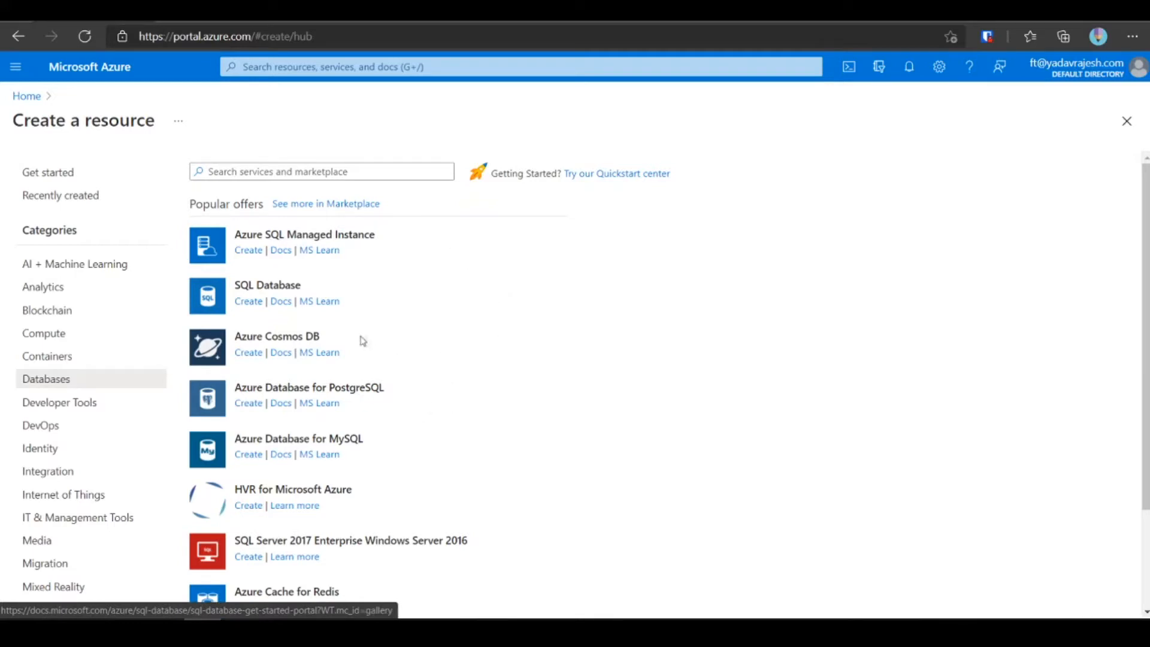
pyautogui.scroll(-1, 365, 465)
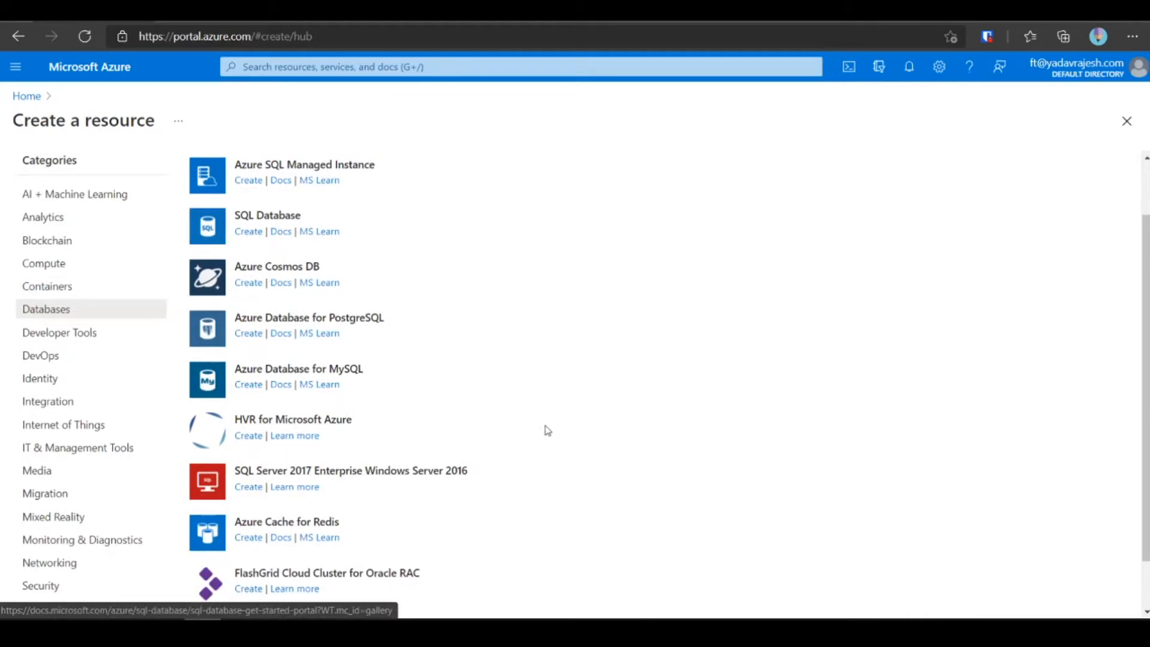
pyautogui.scroll(1, 547, 431)
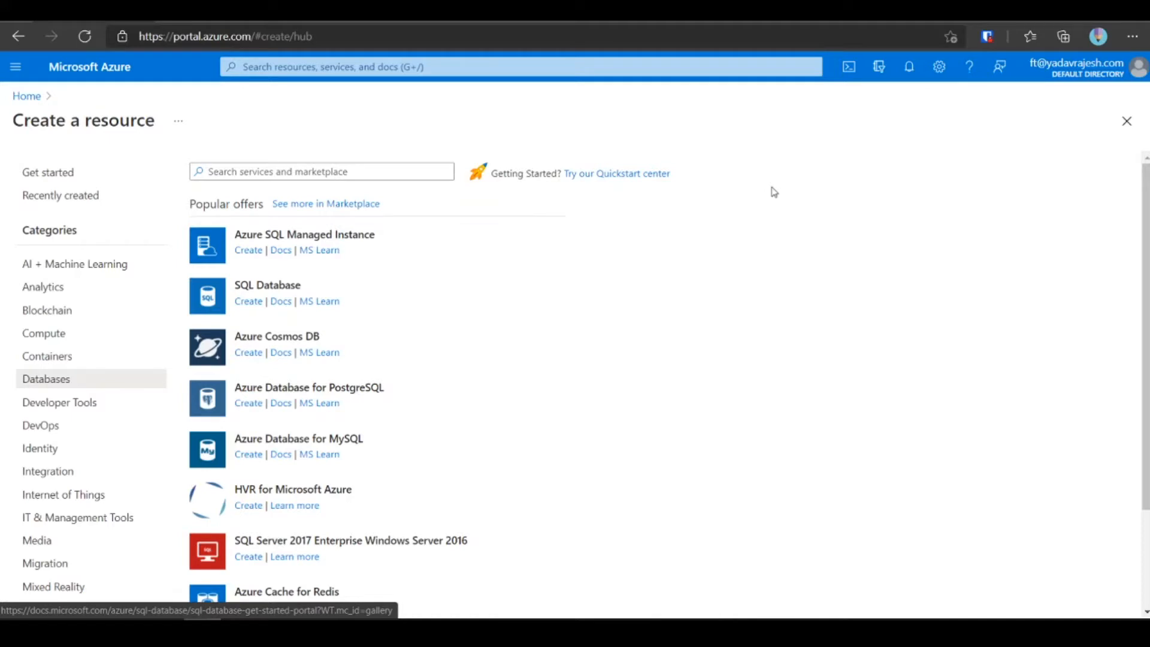
pyautogui.scroll(-2, 659, 195)
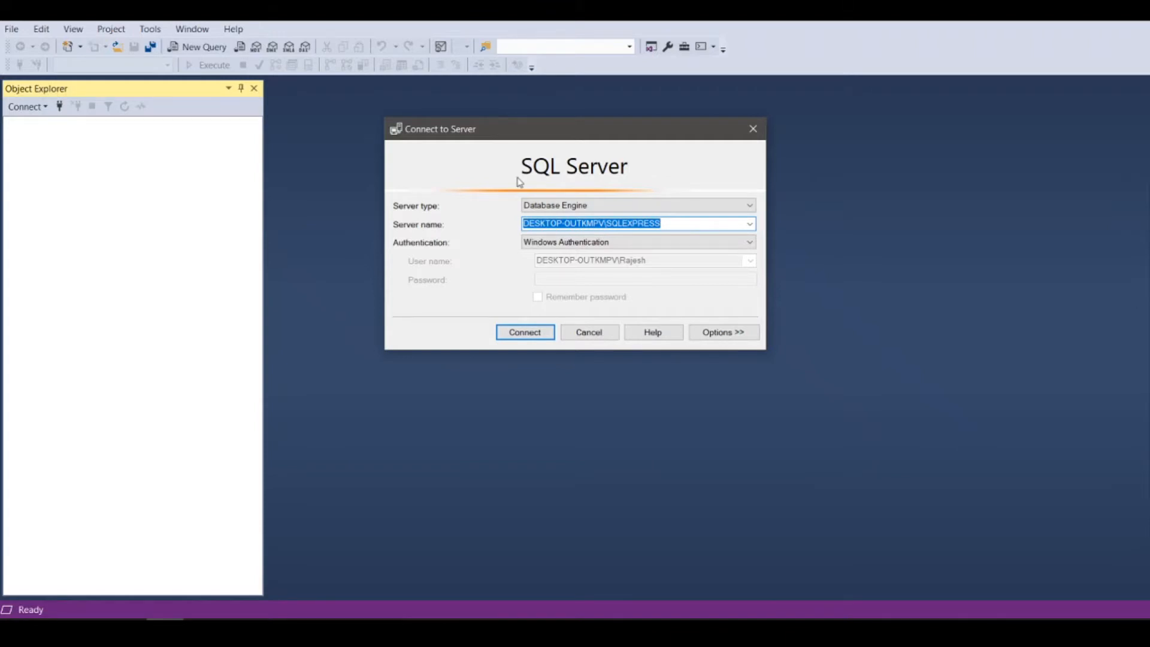
pyautogui.click(202, 629)
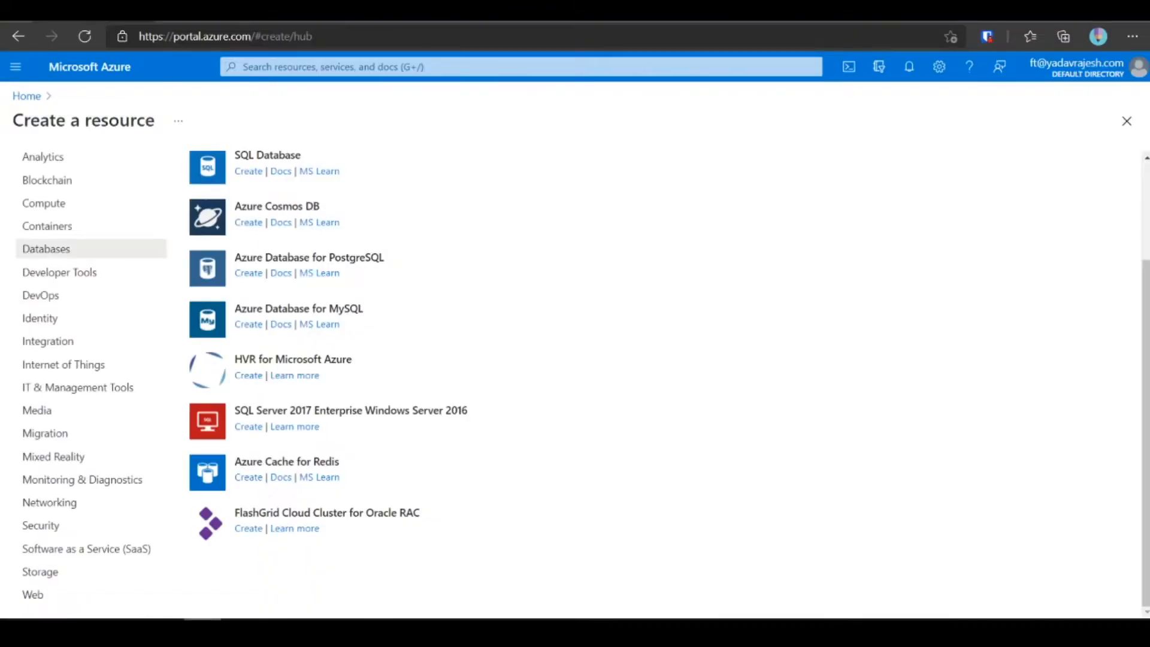
# Step: Scroll the Free services list to show SQL Database at 250 GB and Cosmos DB at 400 RU/s
pyautogui.scroll(2, 437, 387)
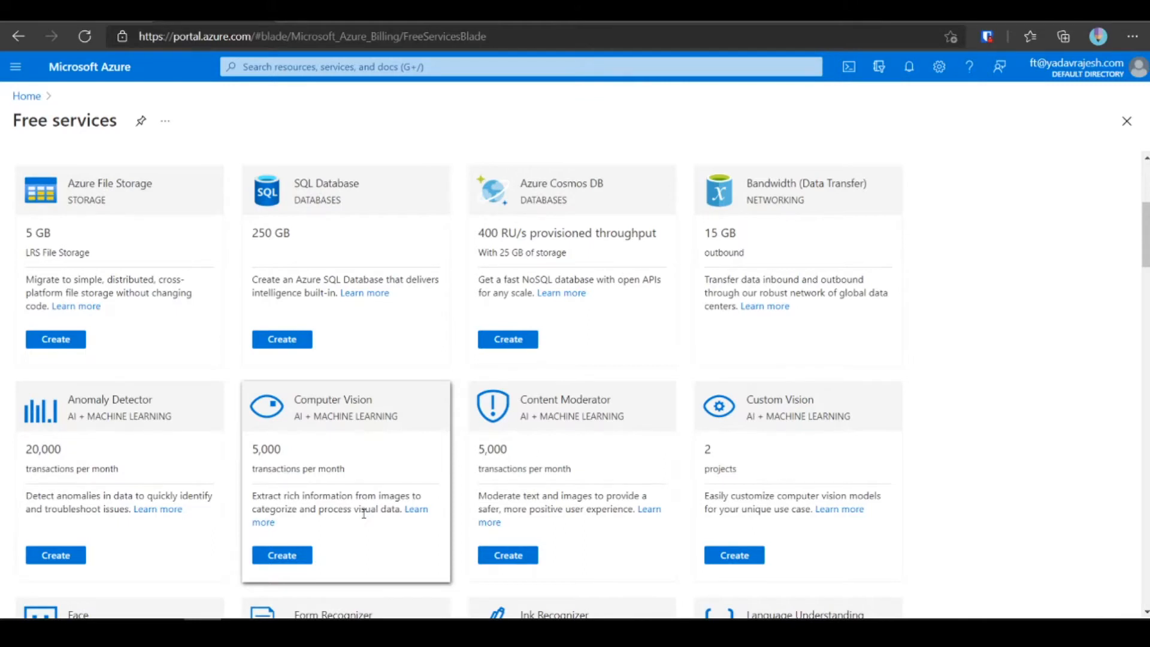
# Step: Highlight the free SQL Database 250 GB offer, then choose Create for it
pyautogui.moveTo(341, 251); pyautogui.dragTo(255, 173)
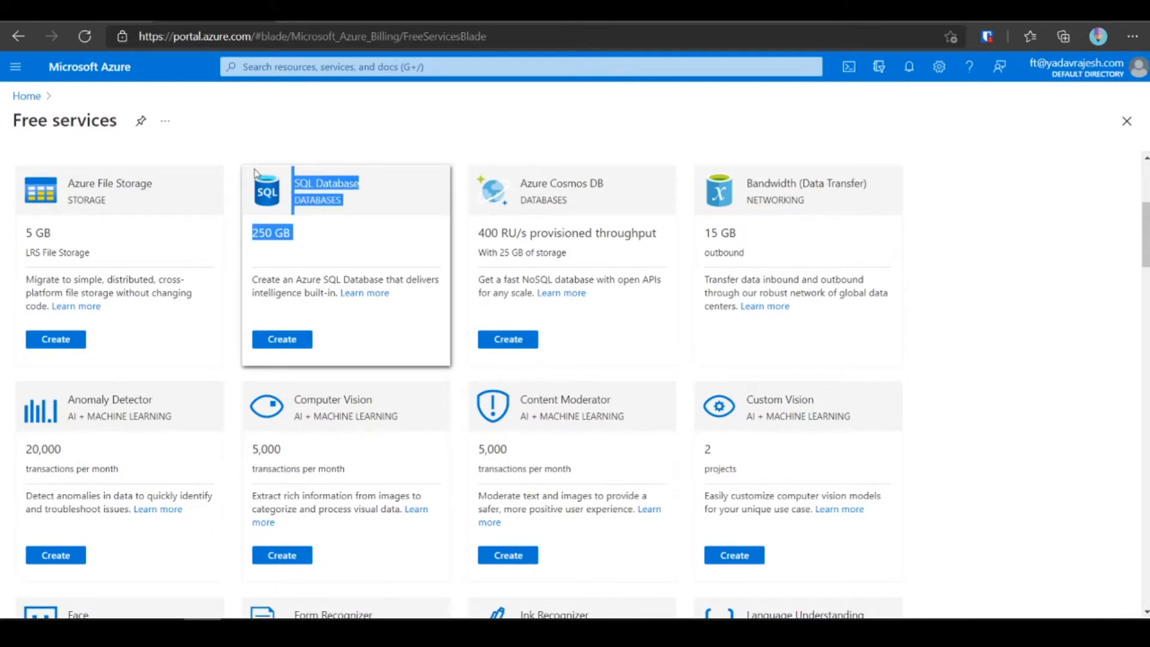
pyautogui.click(262, 232)
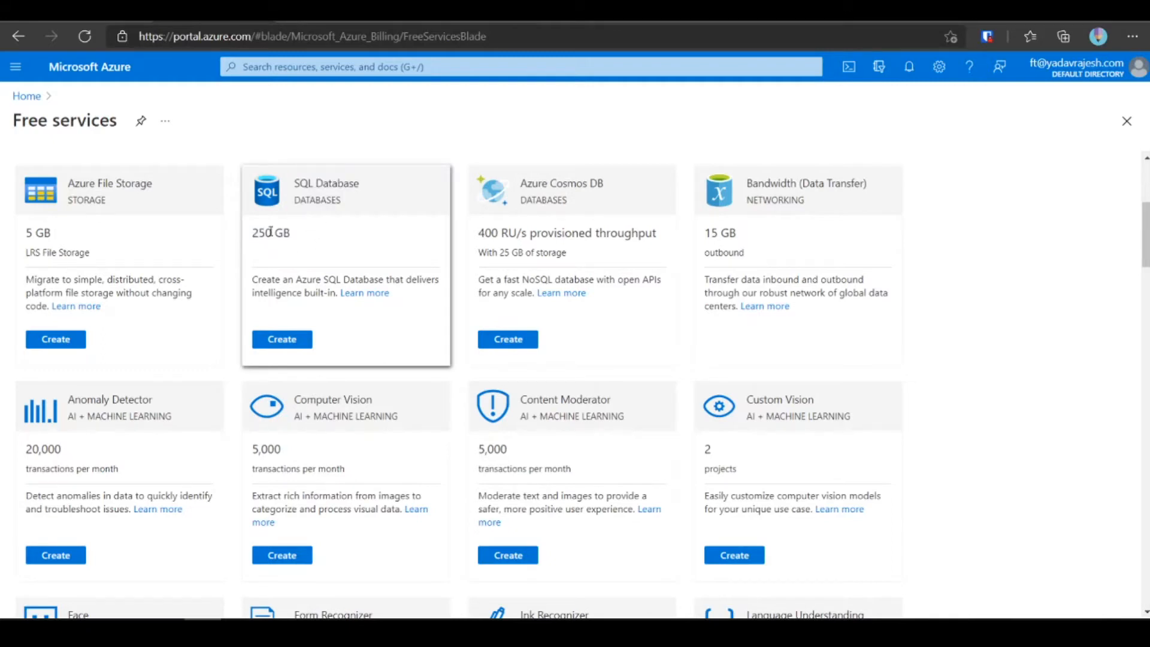
pyautogui.click(282, 339)
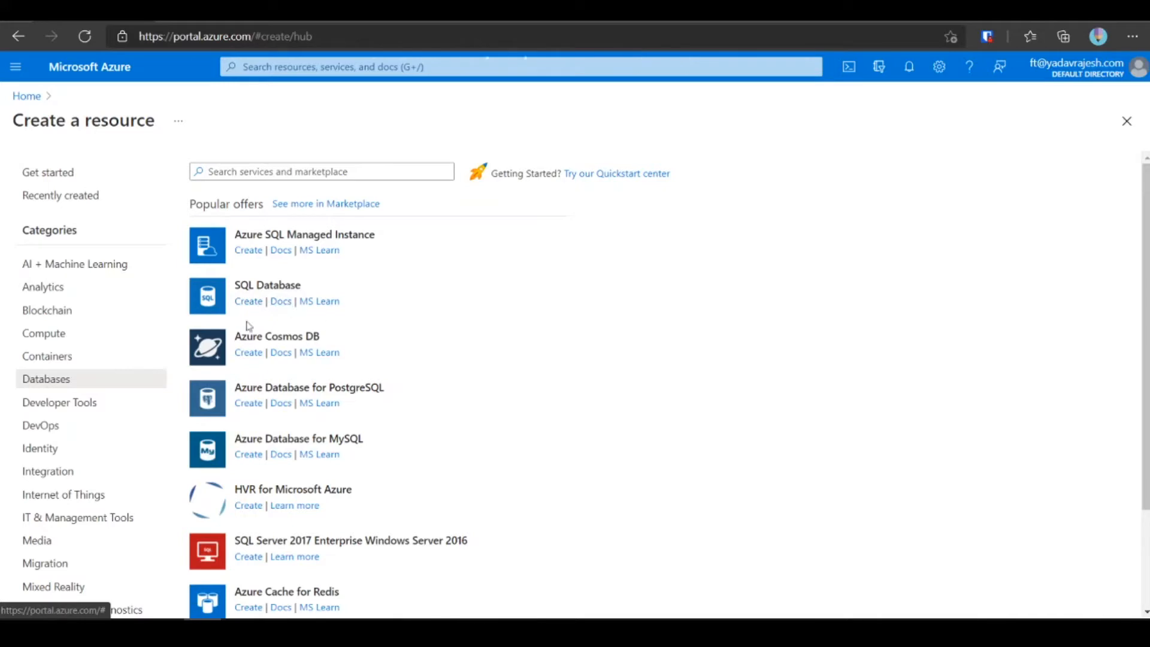
# Step: Start a new SQL Database and review the existing resource groups
pyautogui.click(221, 309)
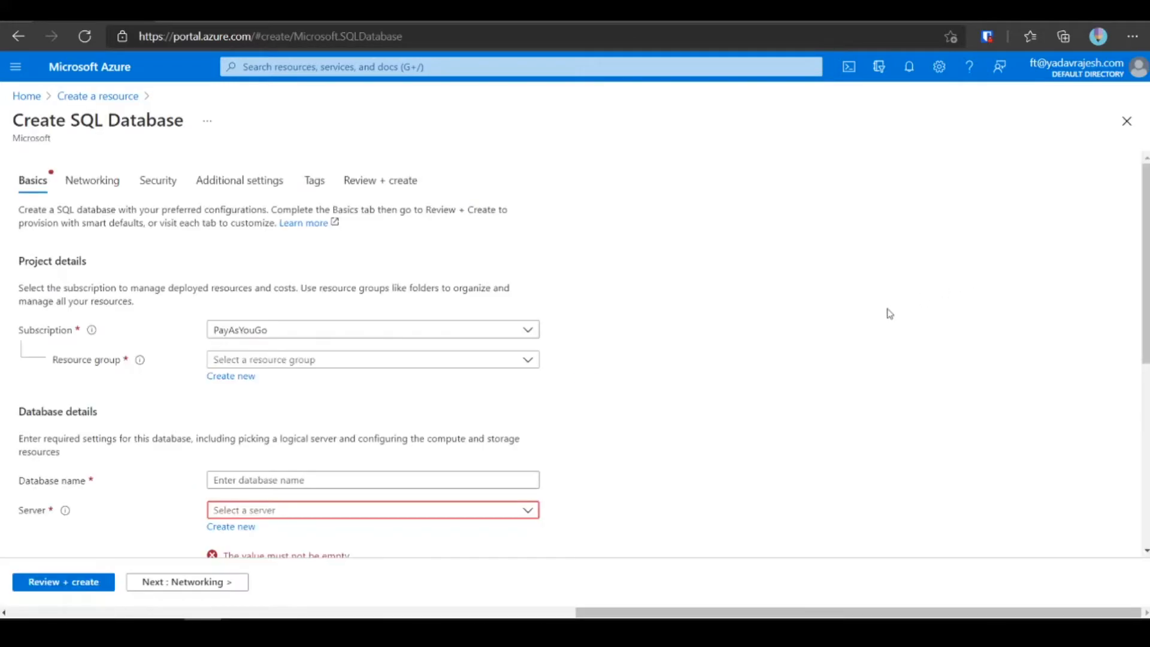
pyautogui.scroll(-2, 608, 378)
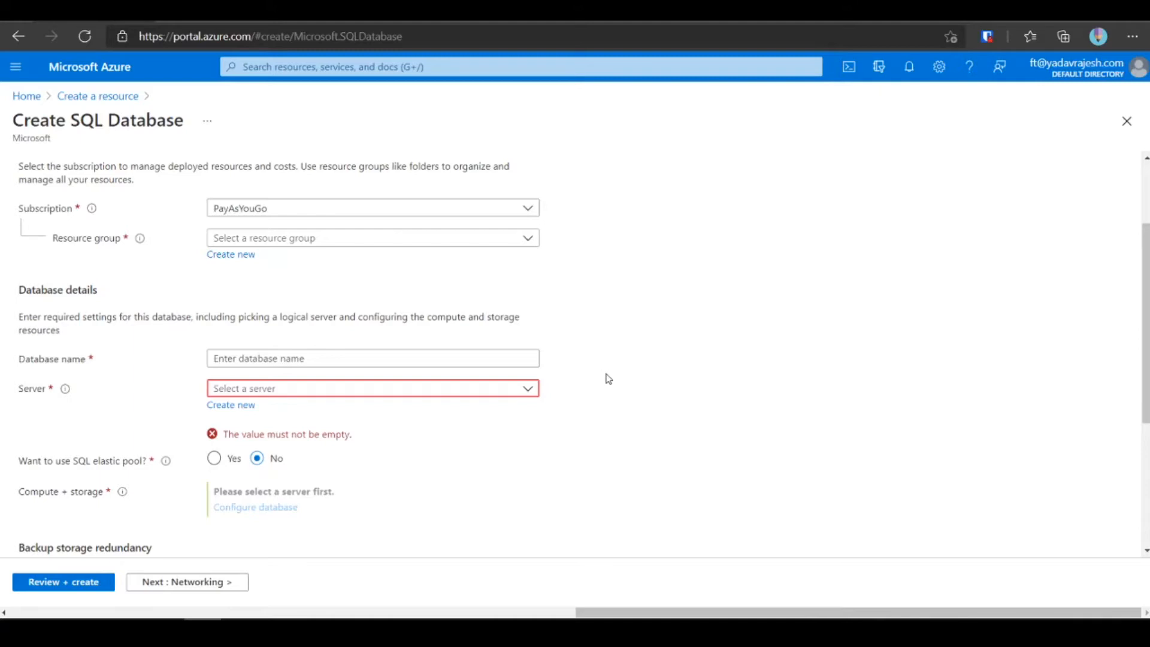
pyautogui.click(524, 237)
pyautogui.click(575, 241)
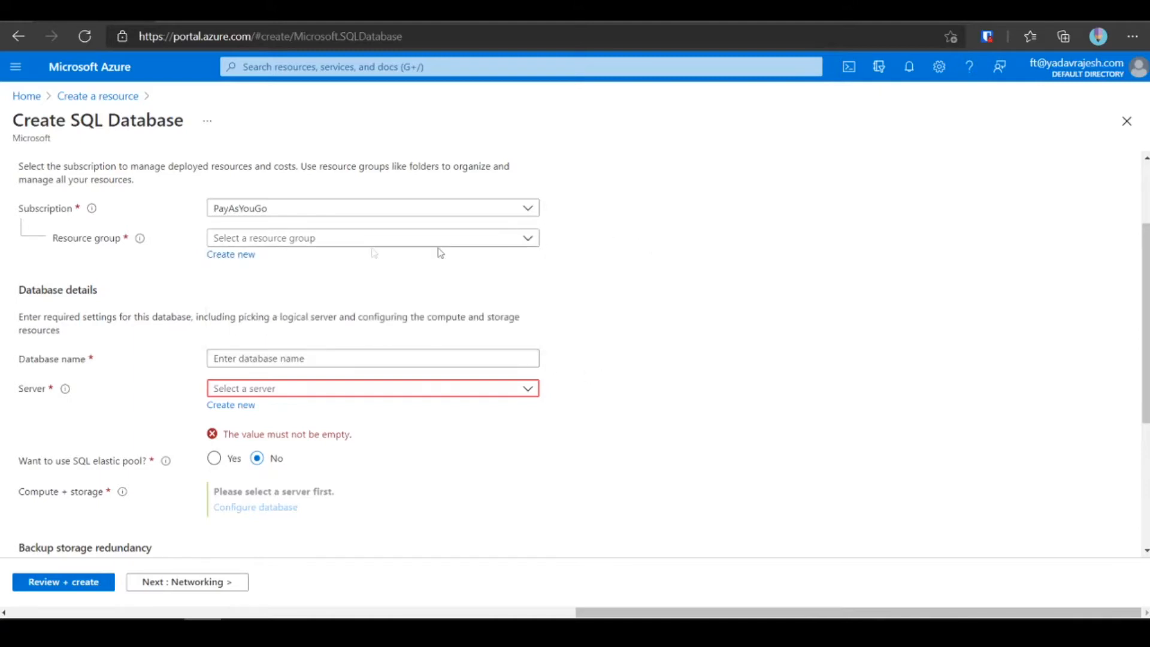
# Step: Enter 'rajeshtestdb' as the database name and check the Server list for existing servers
pyautogui.click(246, 255)
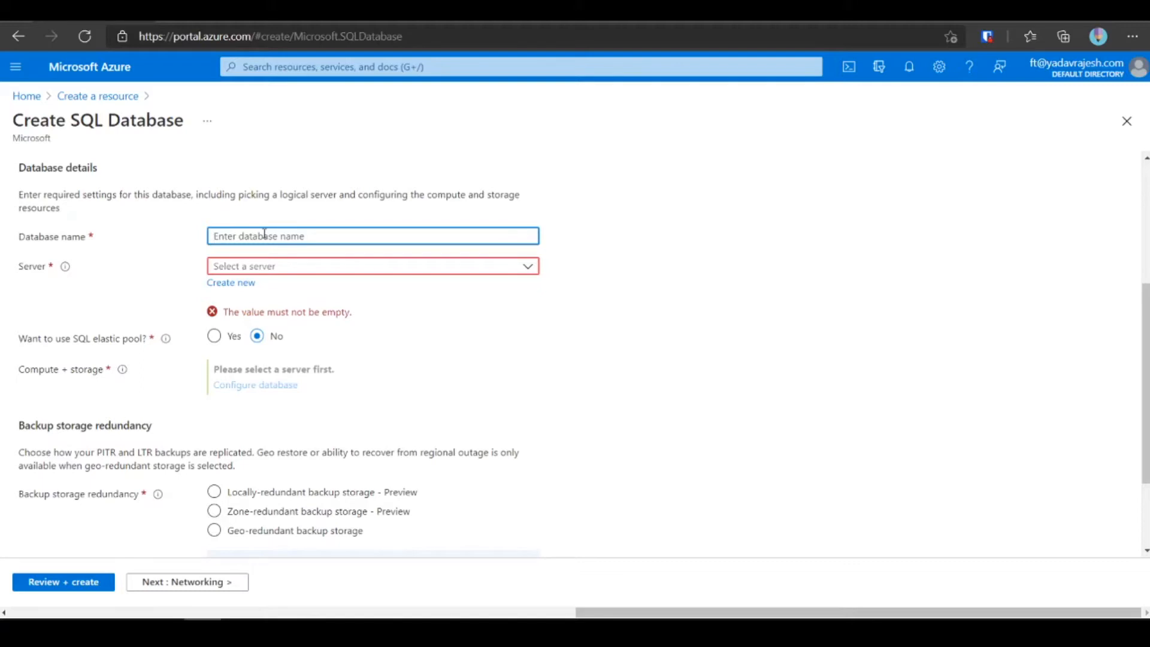
pyautogui.write('rajeshtestdb')
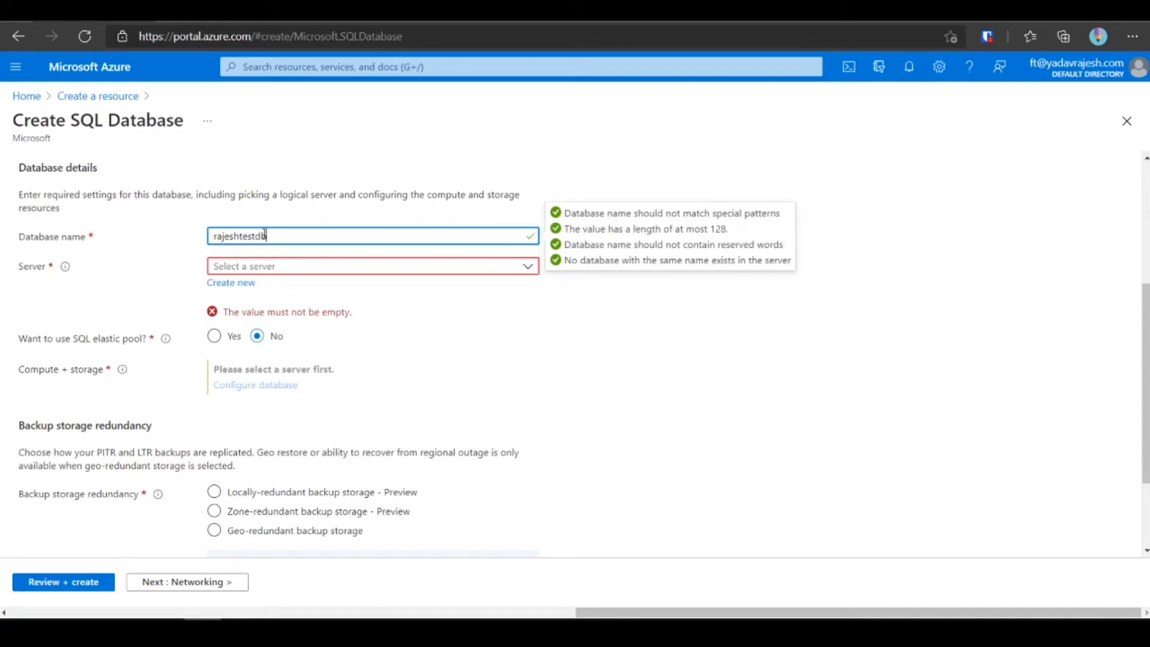
pyautogui.click(587, 305)
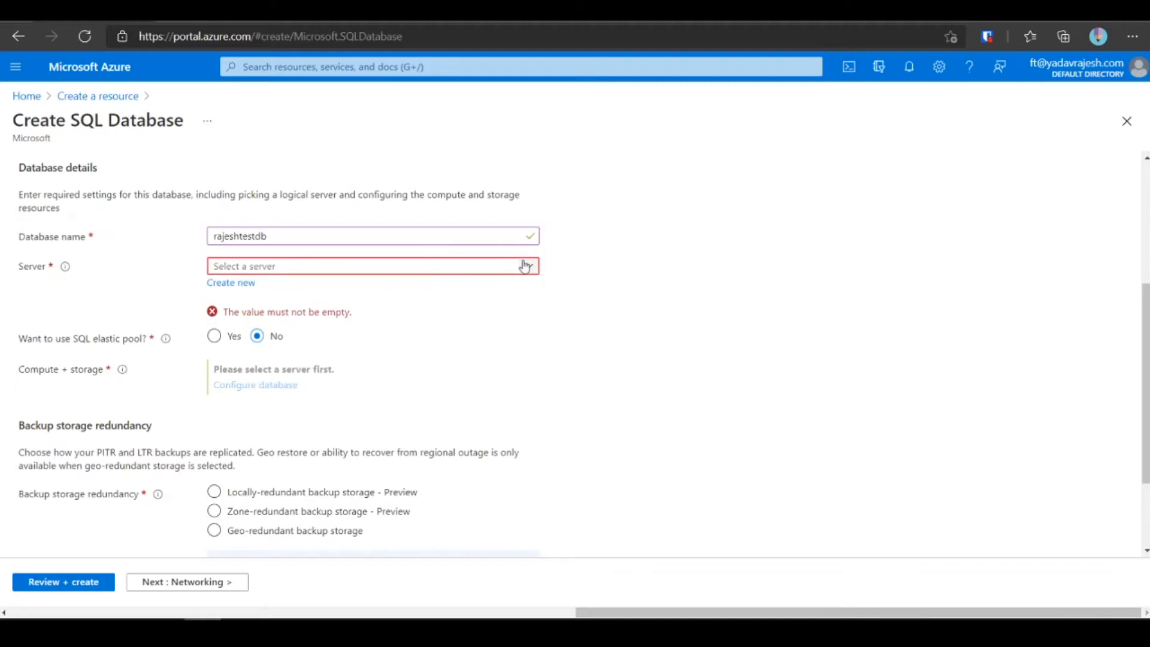
pyautogui.click(804, 230)
# Step: Create a new server named 'rajeshsqldemo' in the New server panel
pyautogui.click(231, 283)
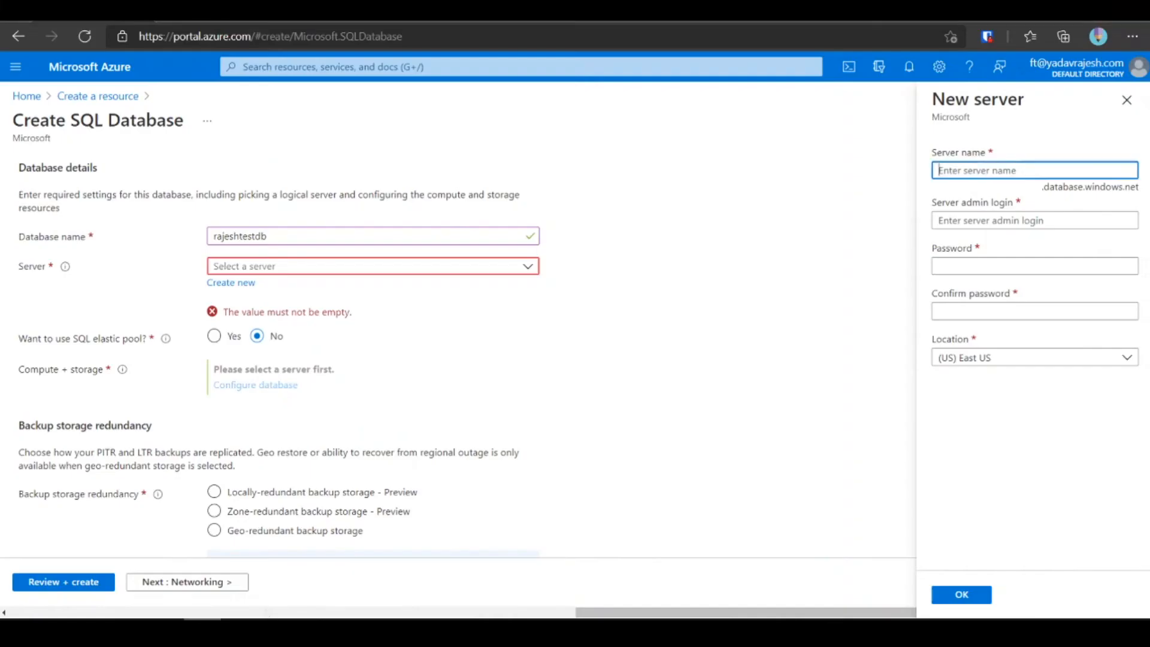
pyautogui.write('rajeshsql')
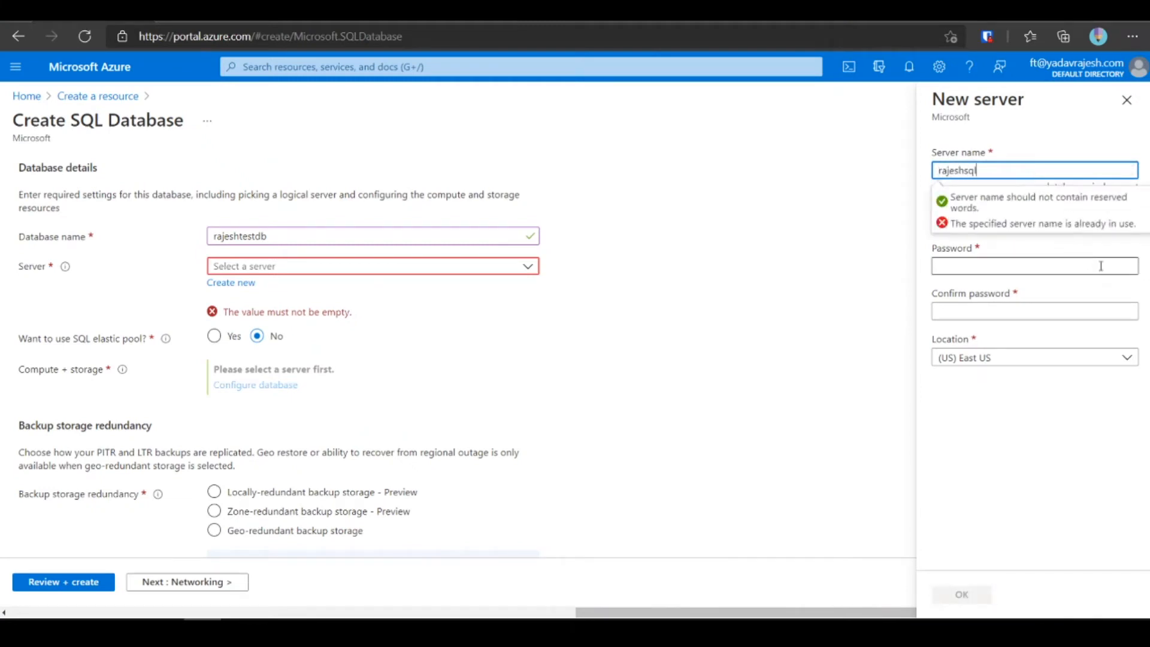
pyautogui.write('demo')
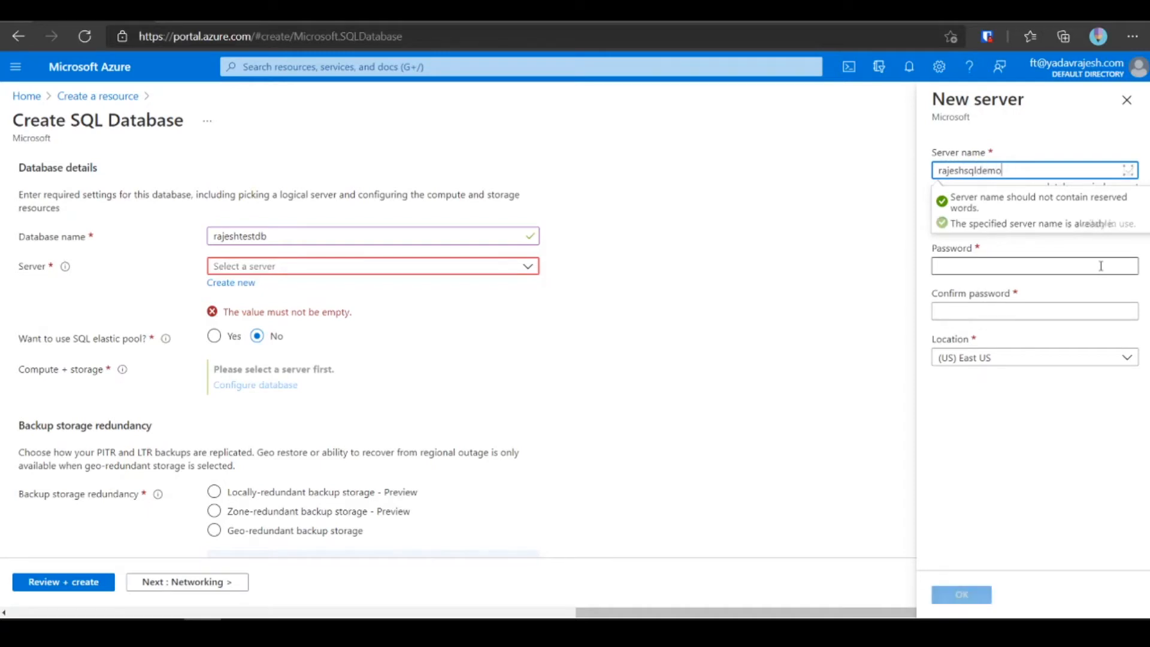
pyautogui.click(1101, 266)
pyautogui.click(1037, 221)
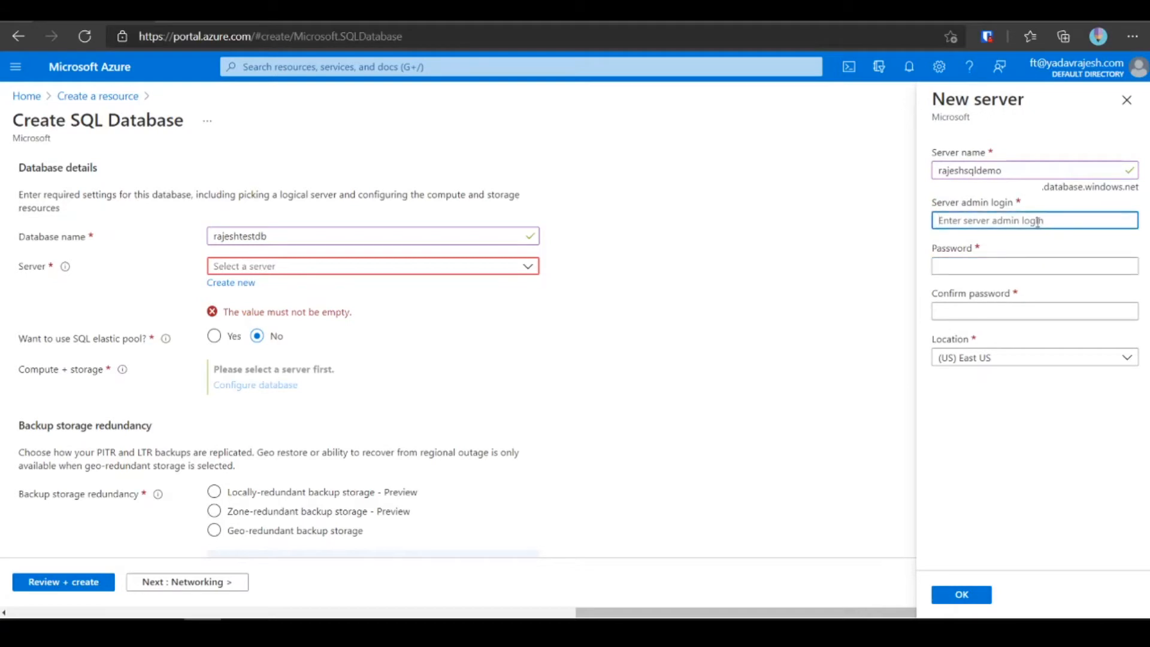
# Step: Open Notepad beside the form and enter the server admin login name, noting it there too
pyautogui.press('super')
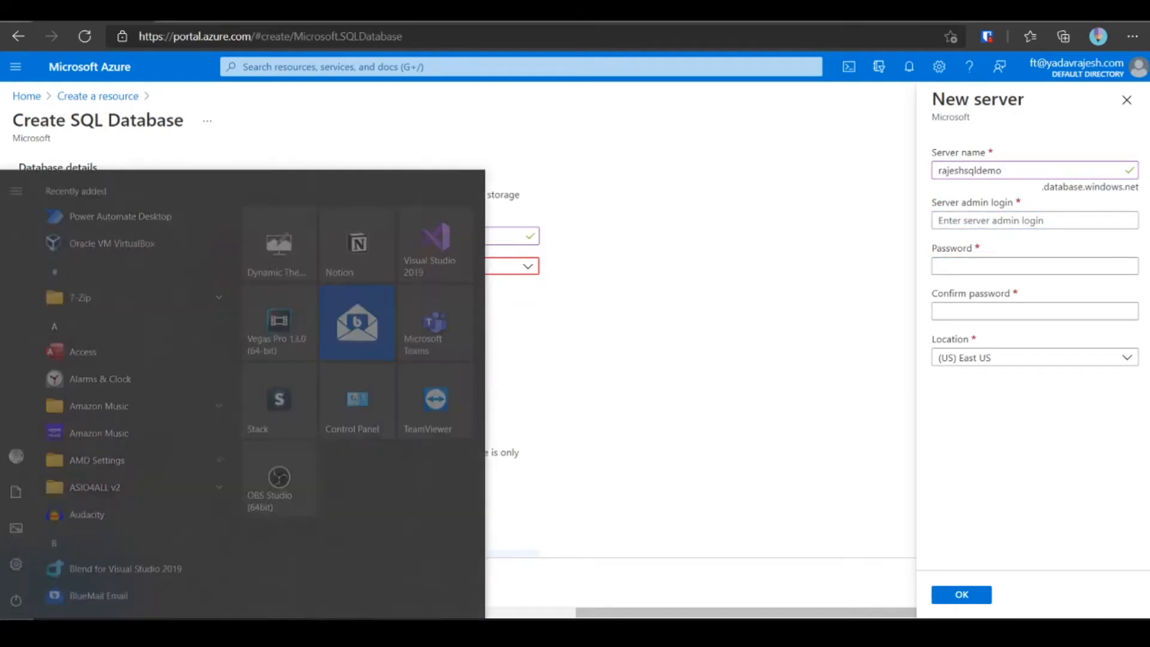
pyautogui.write('note')
pyautogui.press('Return')
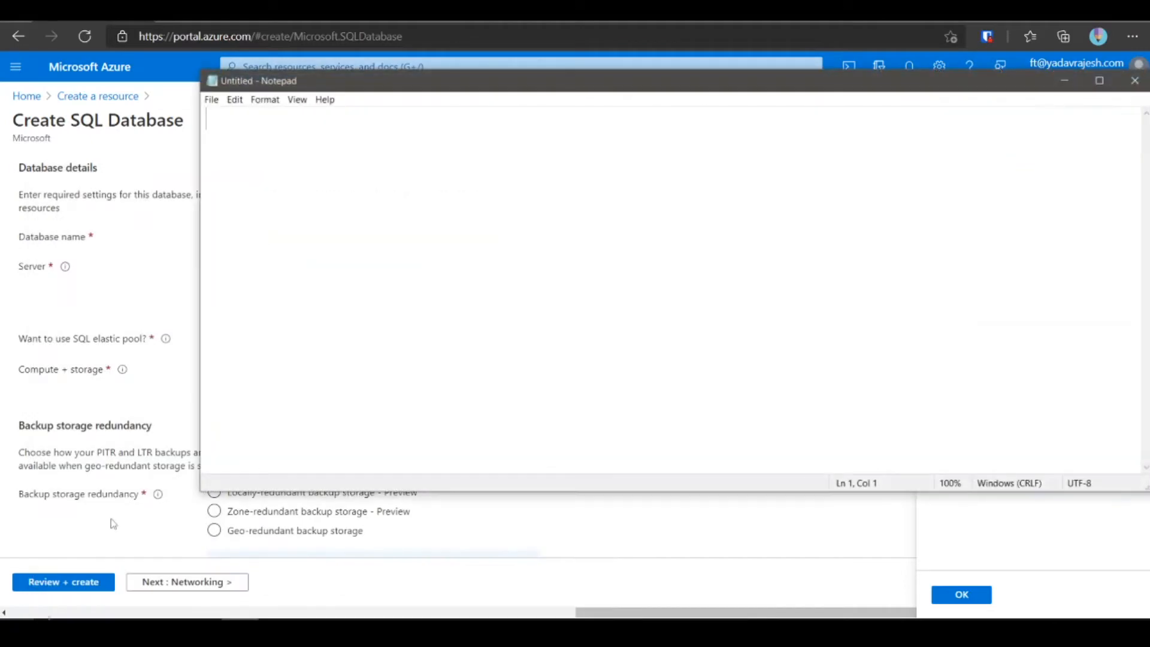
pyautogui.moveTo(383, 74); pyautogui.dragTo(412, 357)
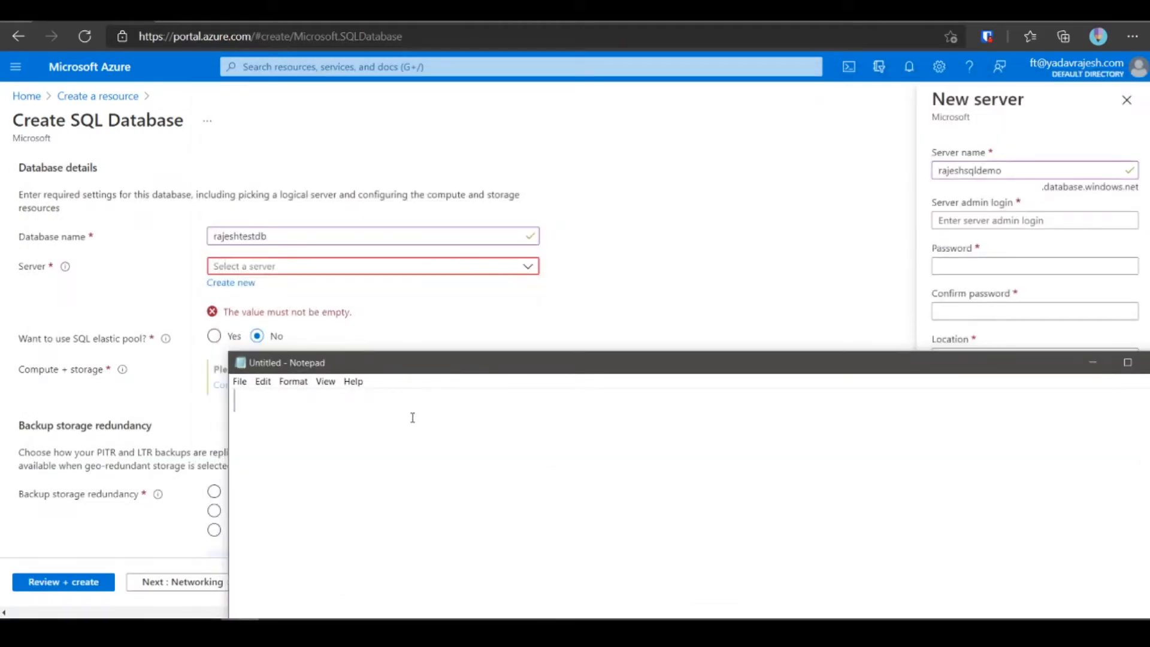
pyautogui.write('rajesh')
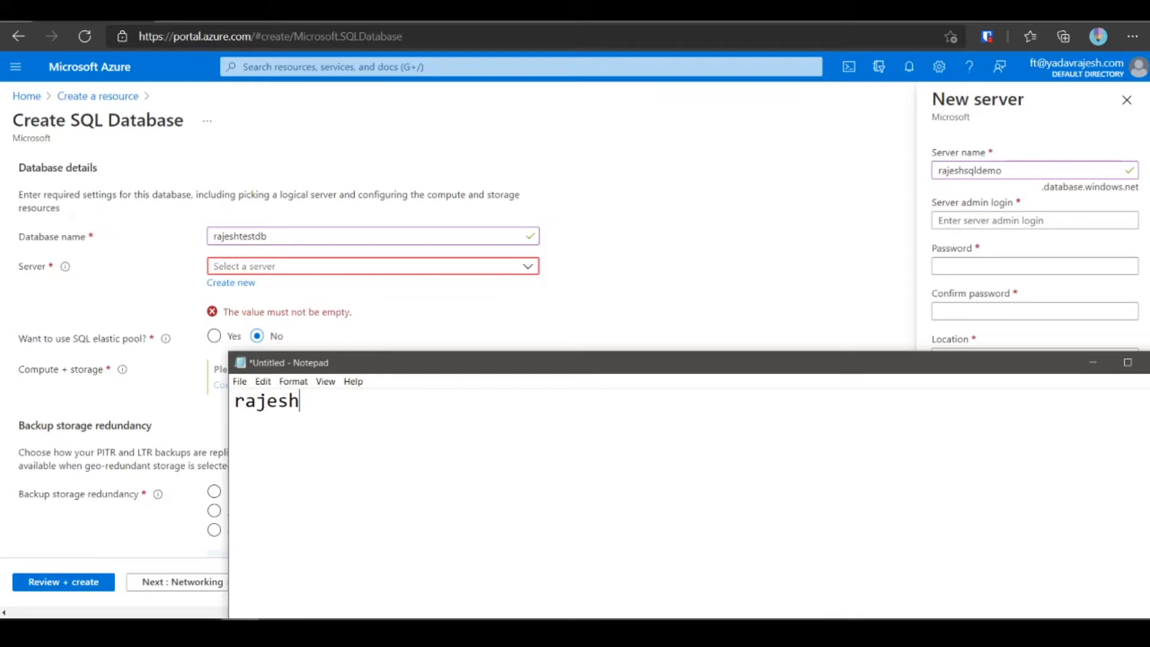
pyautogui.click(1020, 222)
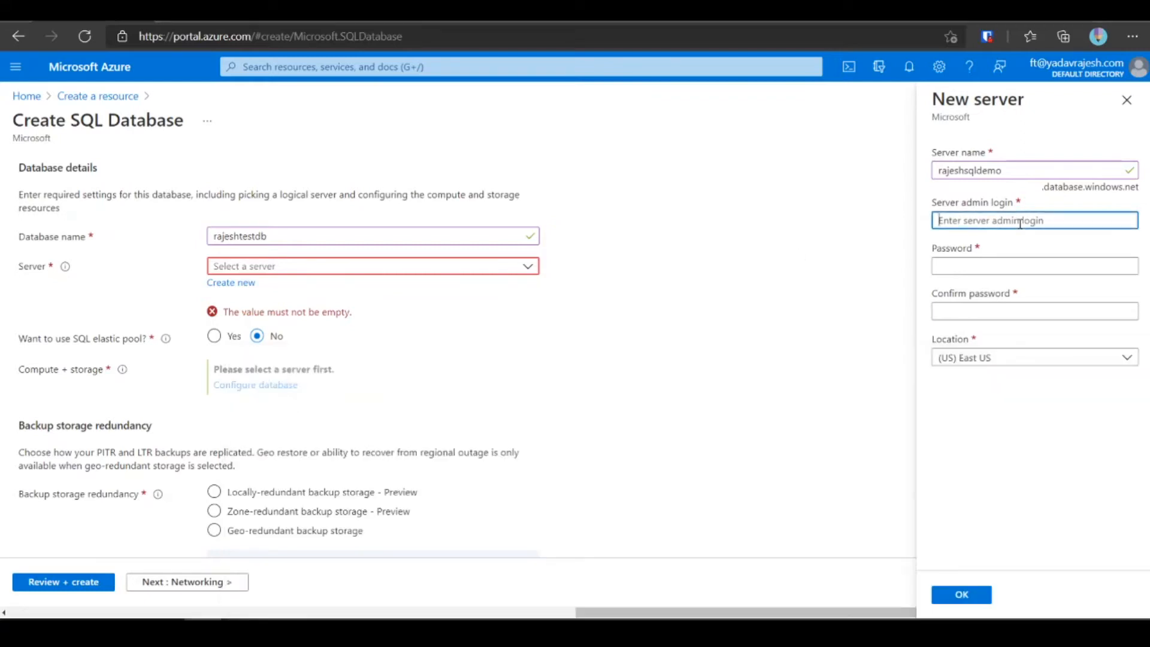
pyautogui.write('rajesh')
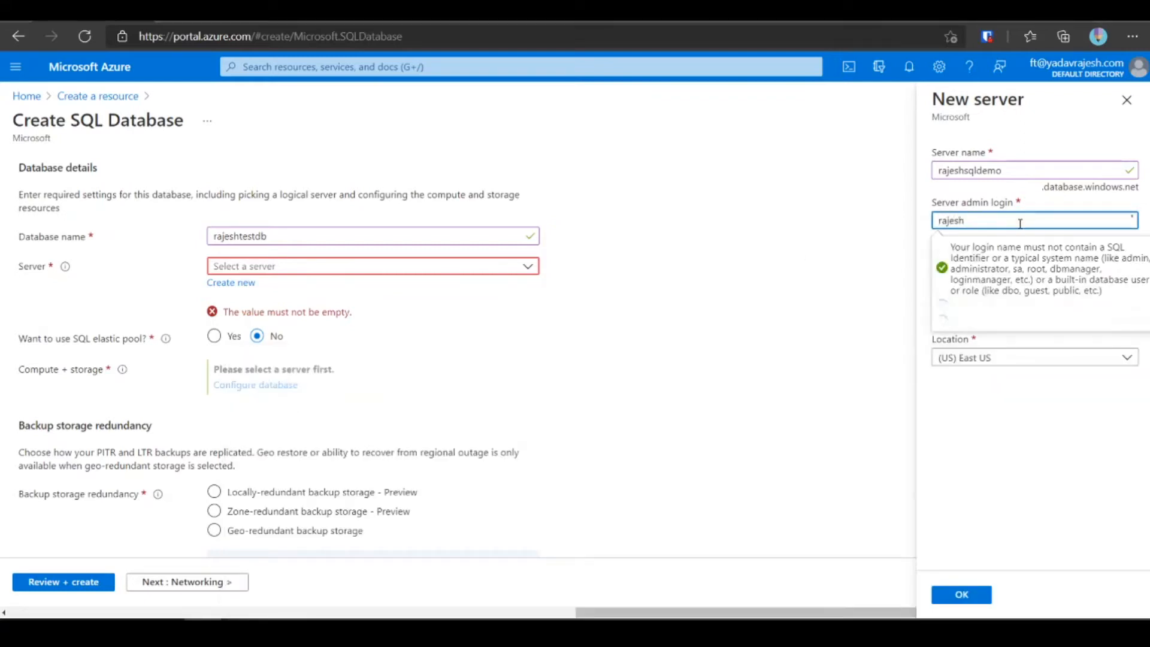
# Step: Write the server password in Notepad and copy it
pyautogui.click(241, 631)
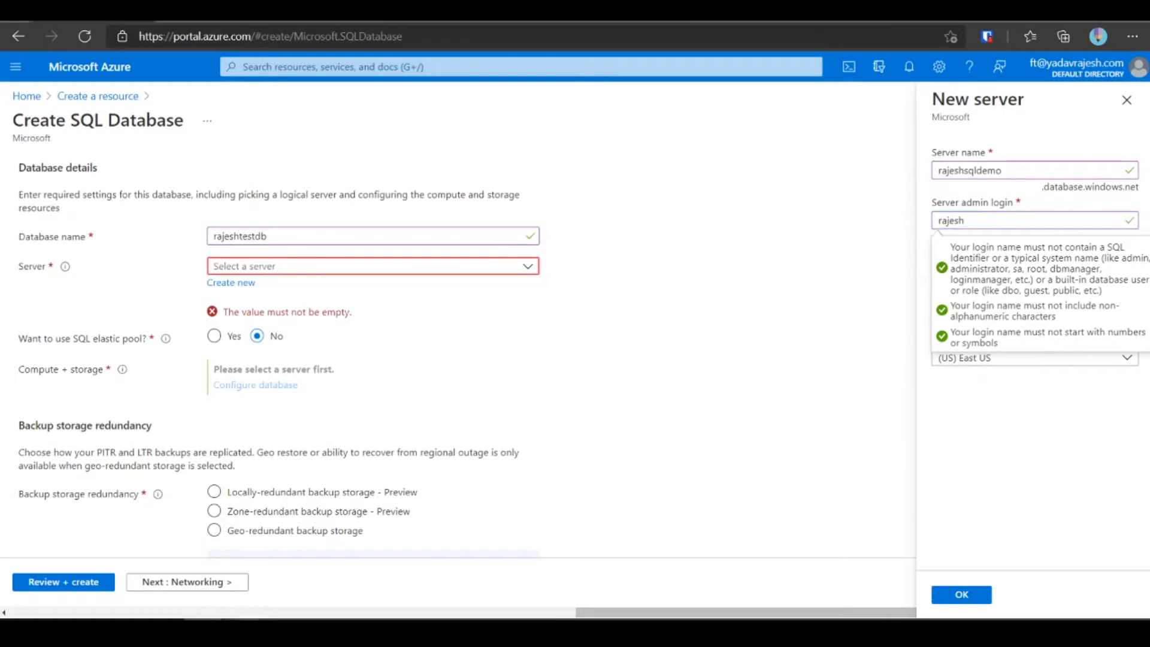
pyautogui.press('Return')
pyautogui.press('Return')
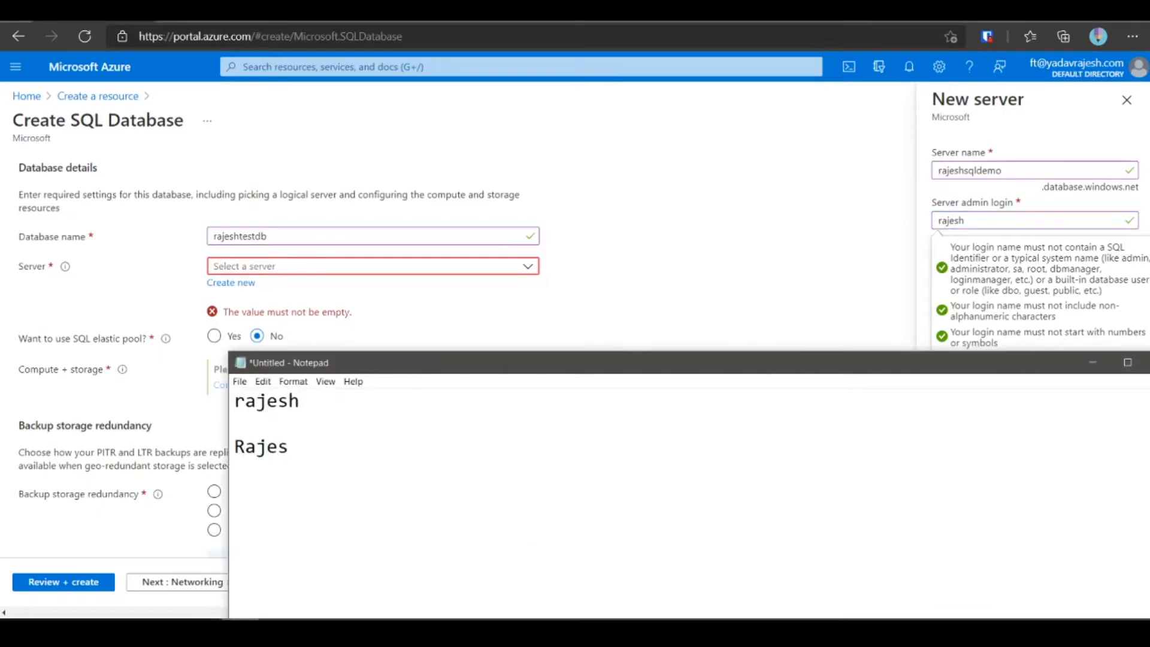
pyautogui.moveTo(353, 446); pyautogui.dragTo(235, 447)
pyautogui.click(353, 451)
pyautogui.moveTo(354, 451); pyautogui.dragTo(198, 452)
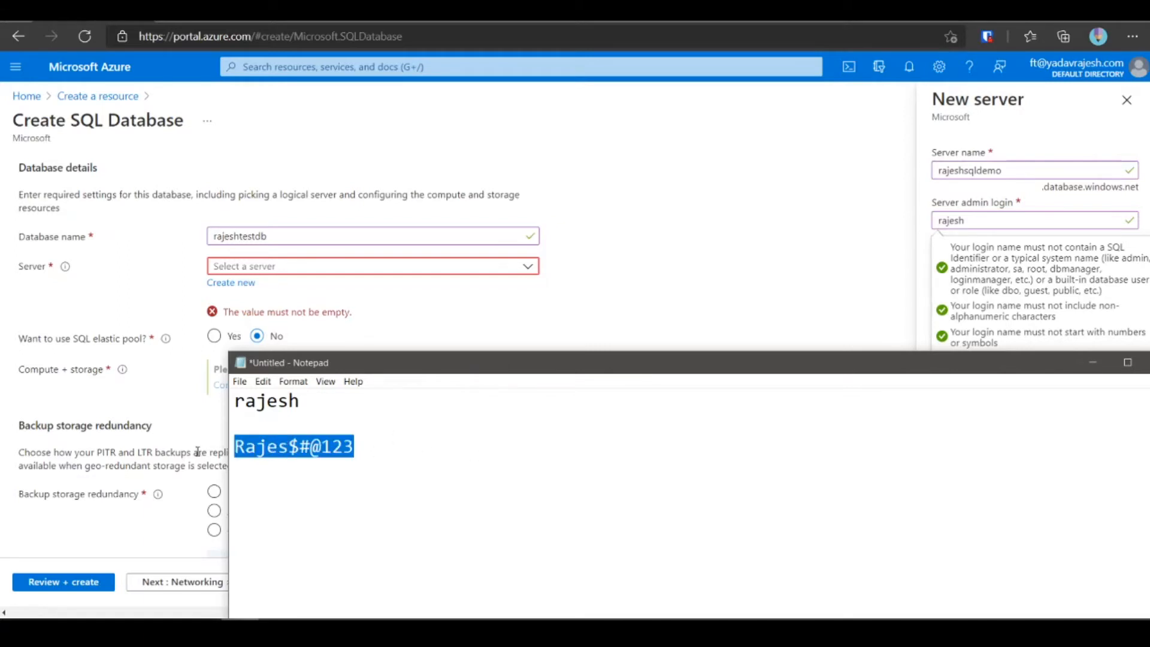
# Step: Paste the password into Password and Confirm password, then confirm the new server
pyautogui.click(1059, 203)
pyautogui.click(1014, 267)
pyautogui.click(1014, 267)
pyautogui.hotkey('ctrl', 'v')
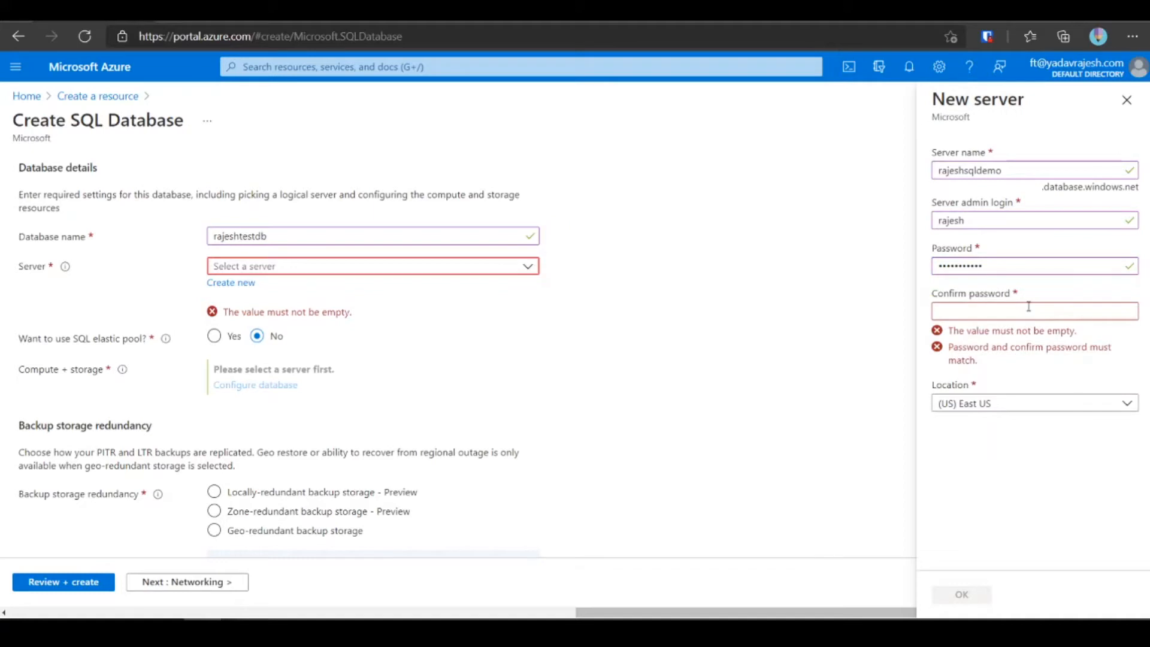
pyautogui.click(1026, 307)
pyautogui.hotkey('ctrl', 'v')
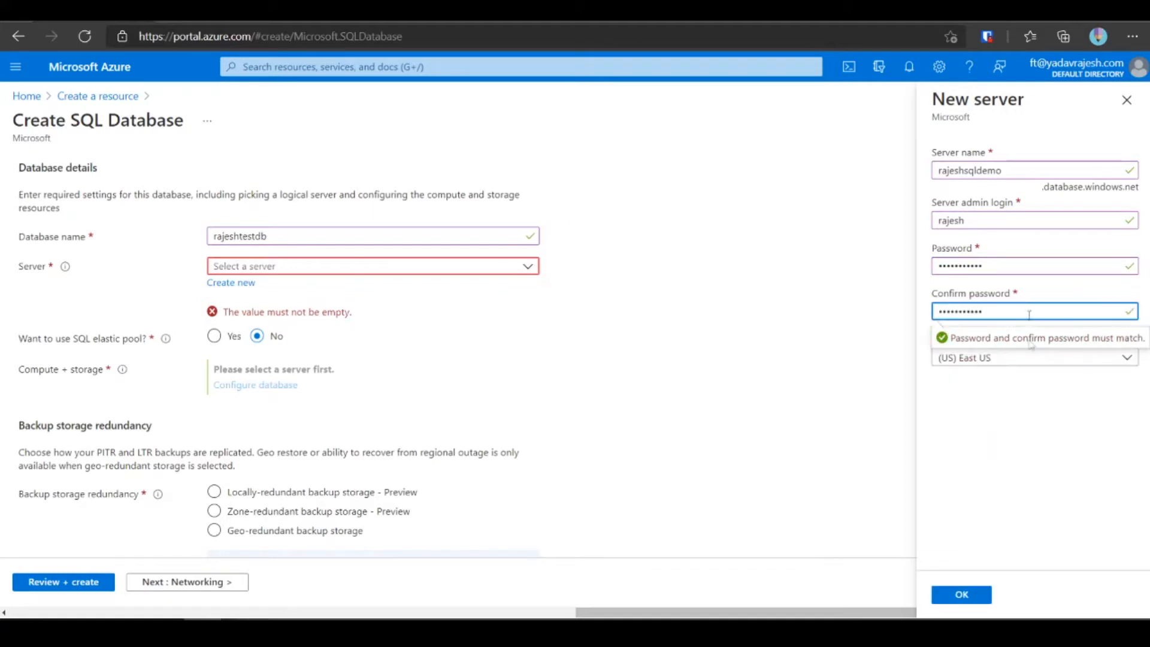
pyautogui.click(969, 595)
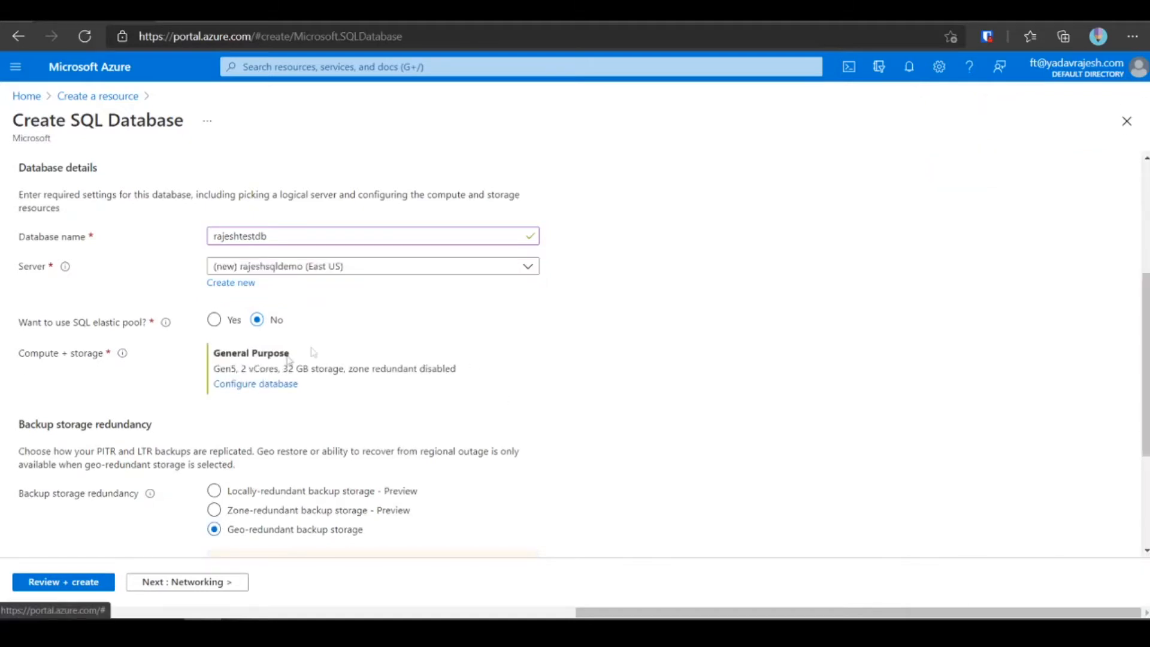
# Step: Scroll the database form to review the elastic pool and geo-redundant backup storage settings
pyautogui.moveTo(157, 333)
pyautogui.scroll(-1, 248, 447)
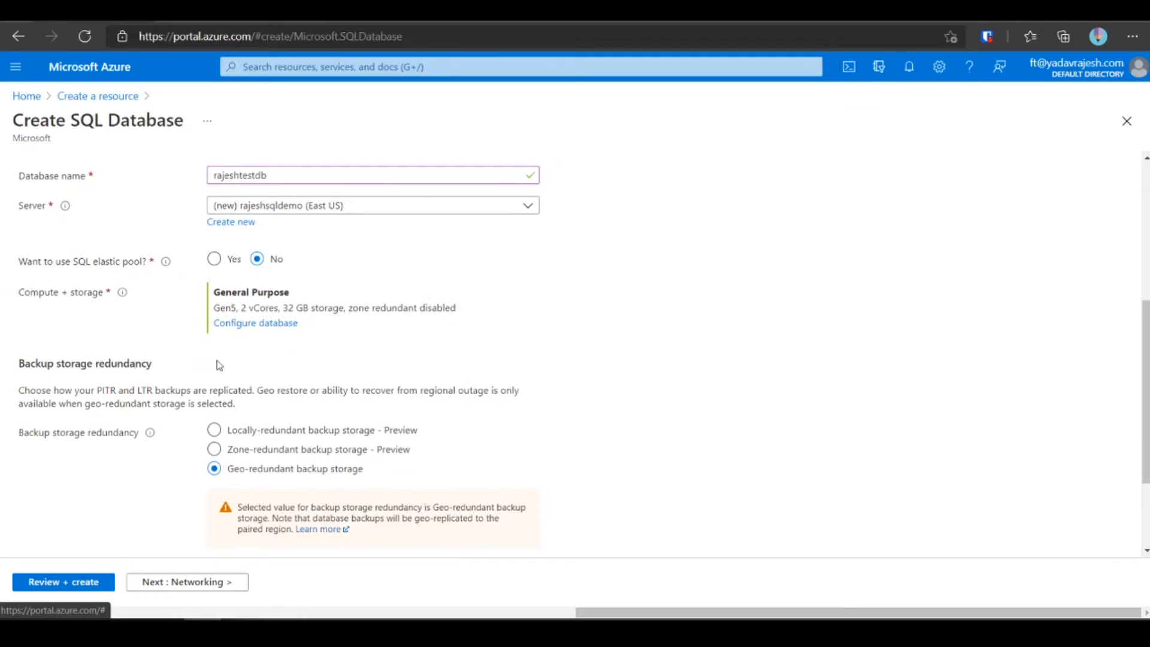
# Step: Open the Compute + storage configuration for the database
pyautogui.click(265, 324)
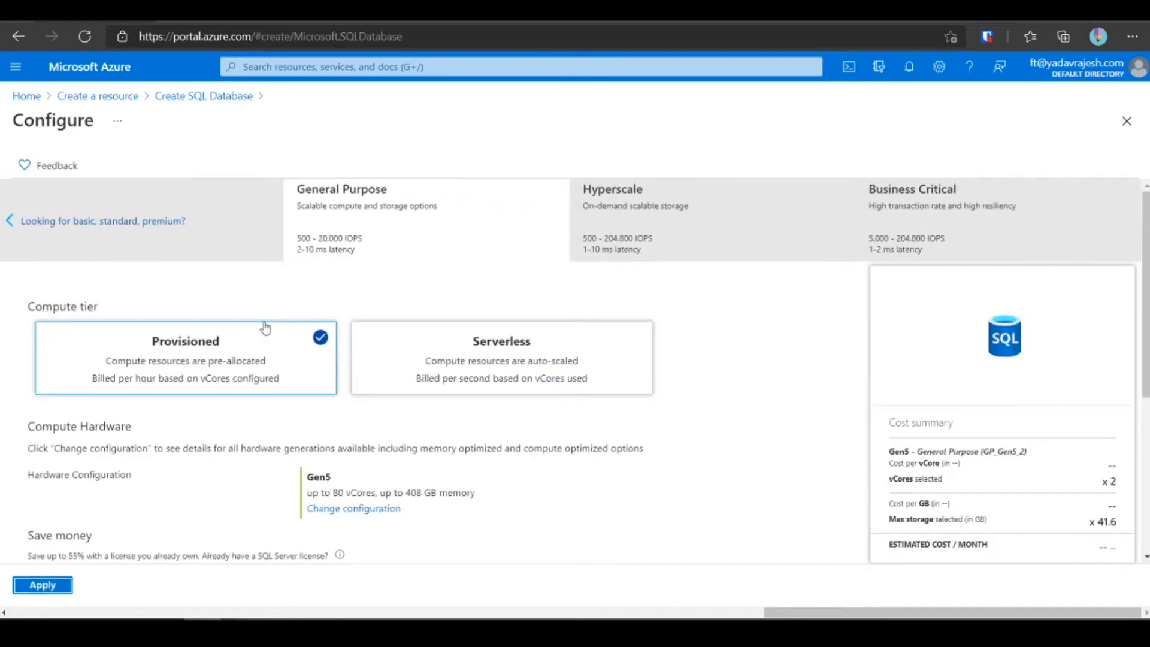
pyautogui.scroll(-2, 355, 403)
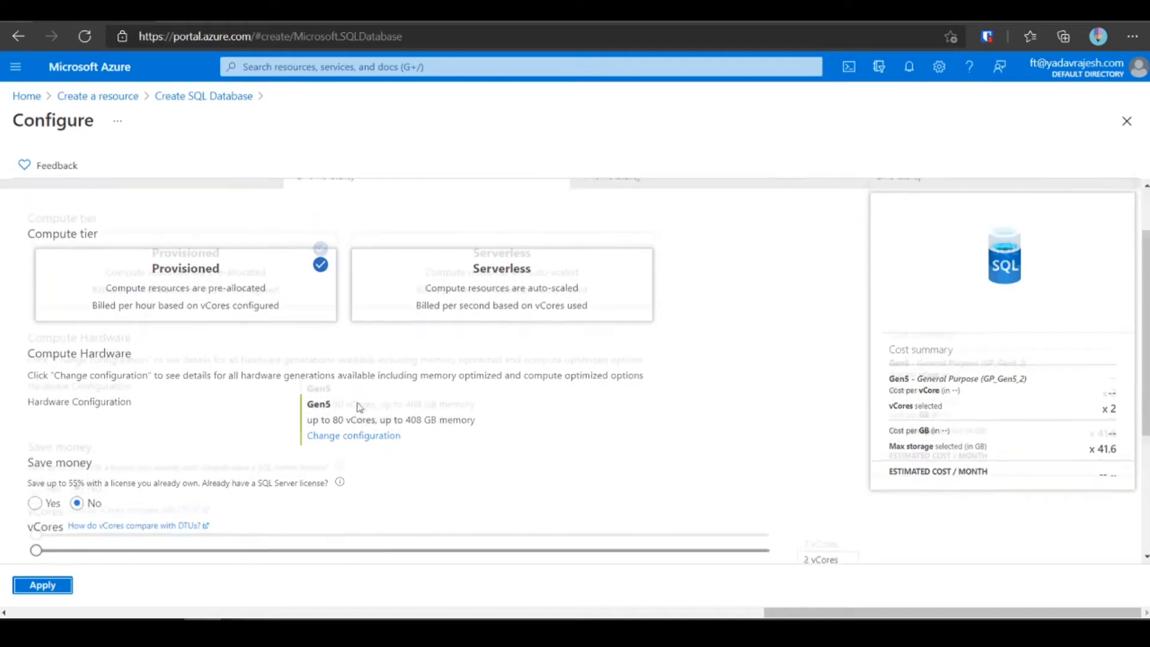
pyautogui.scroll(1, 1050, 405)
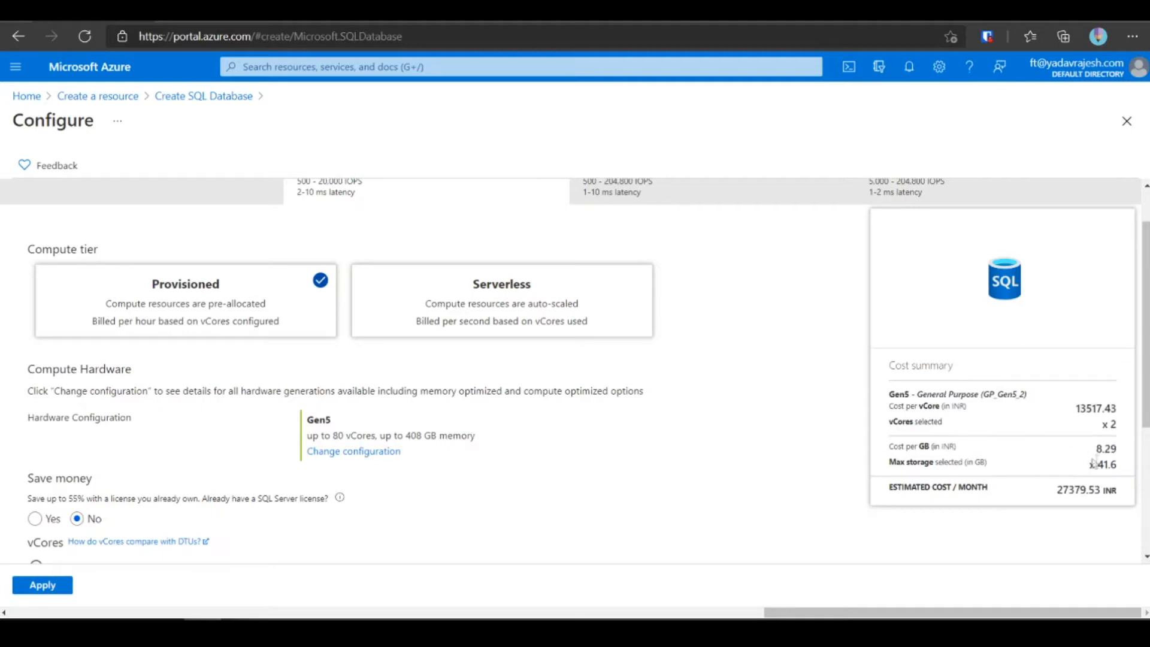
# Step: Highlight the 2 vCores and 27379.53 INR monthly estimate, then switch to the SQL Database docs
pyautogui.moveTo(1121, 427); pyautogui.dragTo(1090, 432)
pyautogui.click(1089, 491)
pyautogui.moveTo(1088, 491); pyautogui.dragTo(1054, 497)
pyautogui.scroll(-1, 827, 407)
pyautogui.scroll(-1, 826, 391)
pyautogui.scroll(1, 826, 391)
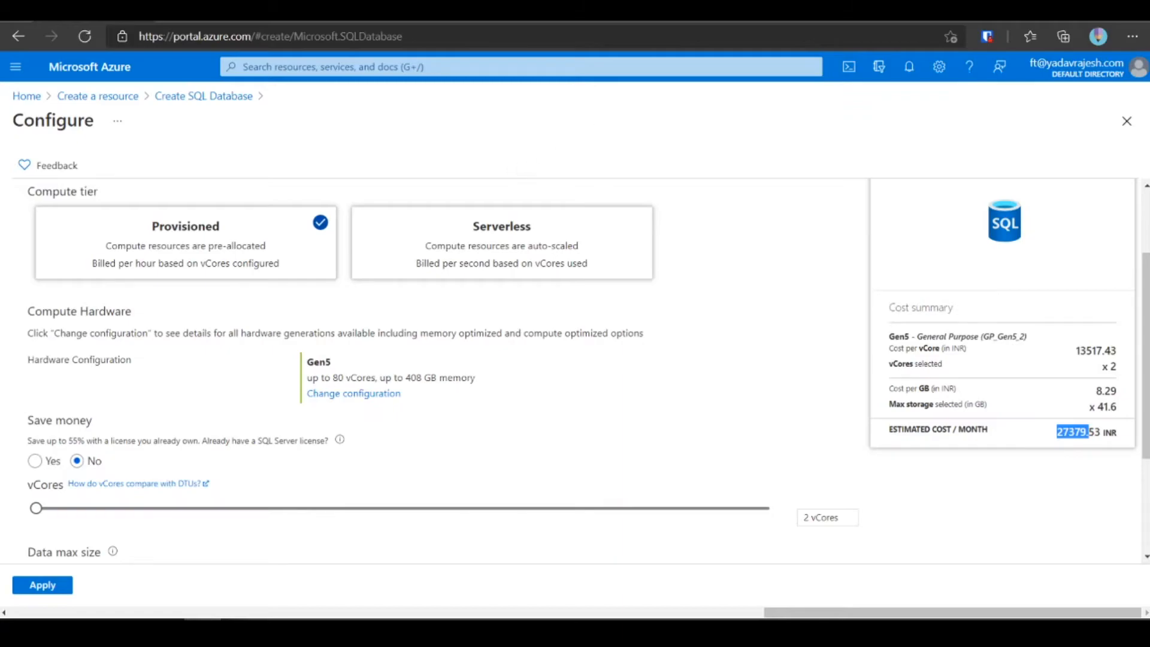
pyautogui.click(572, 12)
# Step: Zoom the Docs page to 125% and scroll to the Purchasing models section
pyautogui.hotkey('ctrl', '+')
pyautogui.hotkey('ctrl', '+')
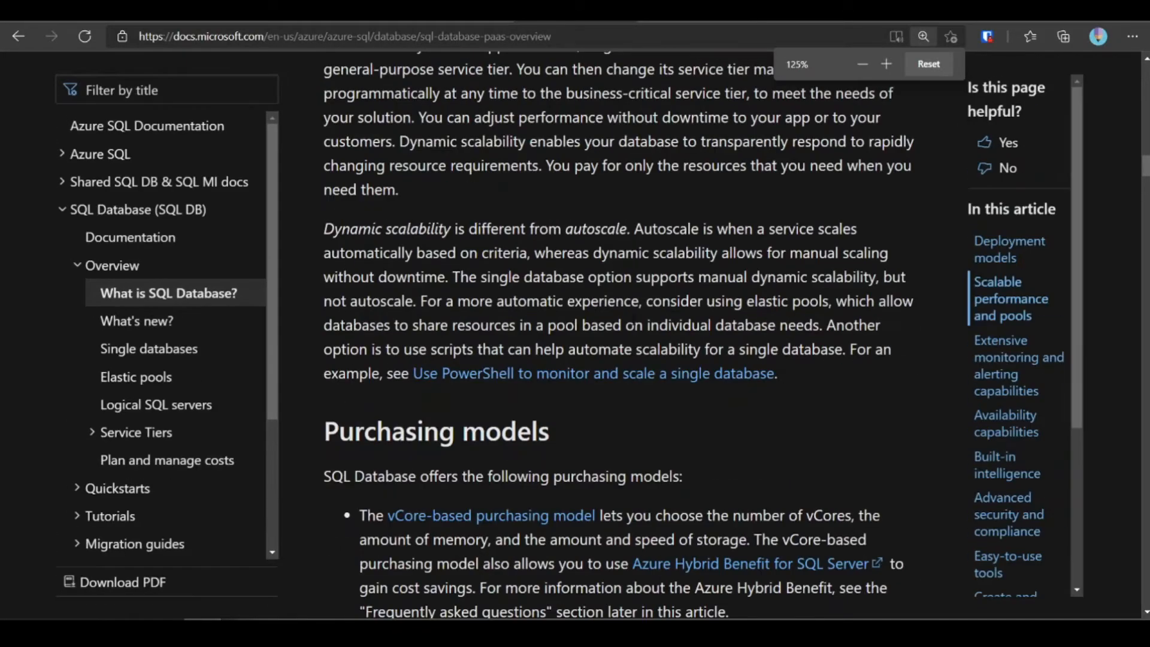
pyautogui.scroll(-2, 419, 240)
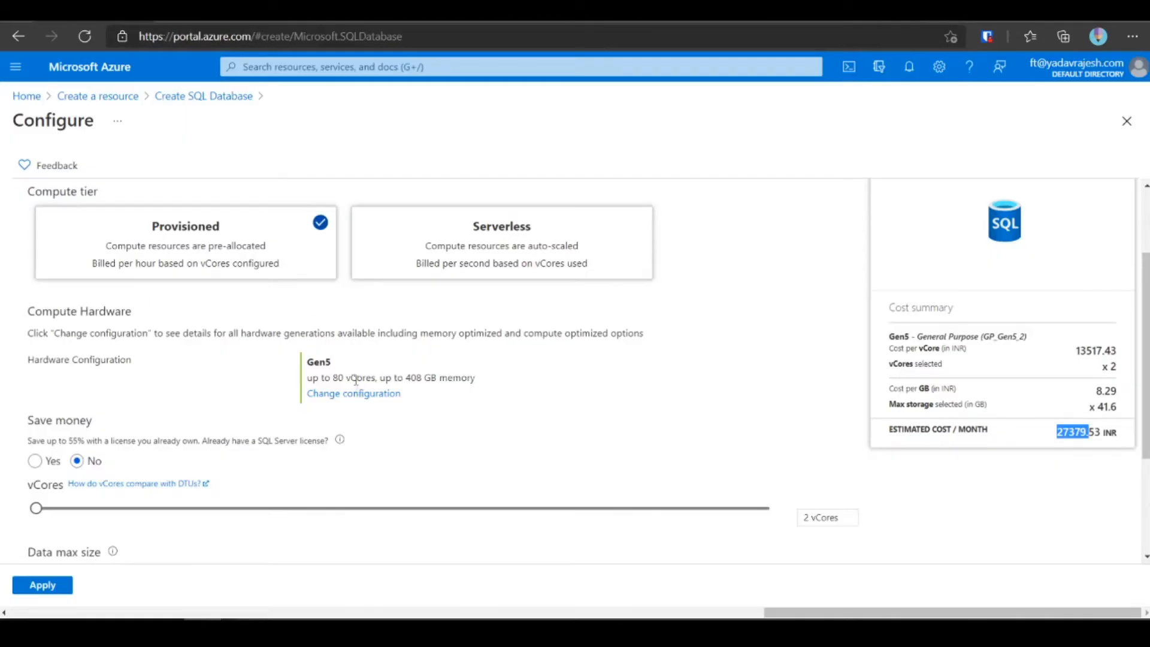
pyautogui.scroll(-3, 356, 378)
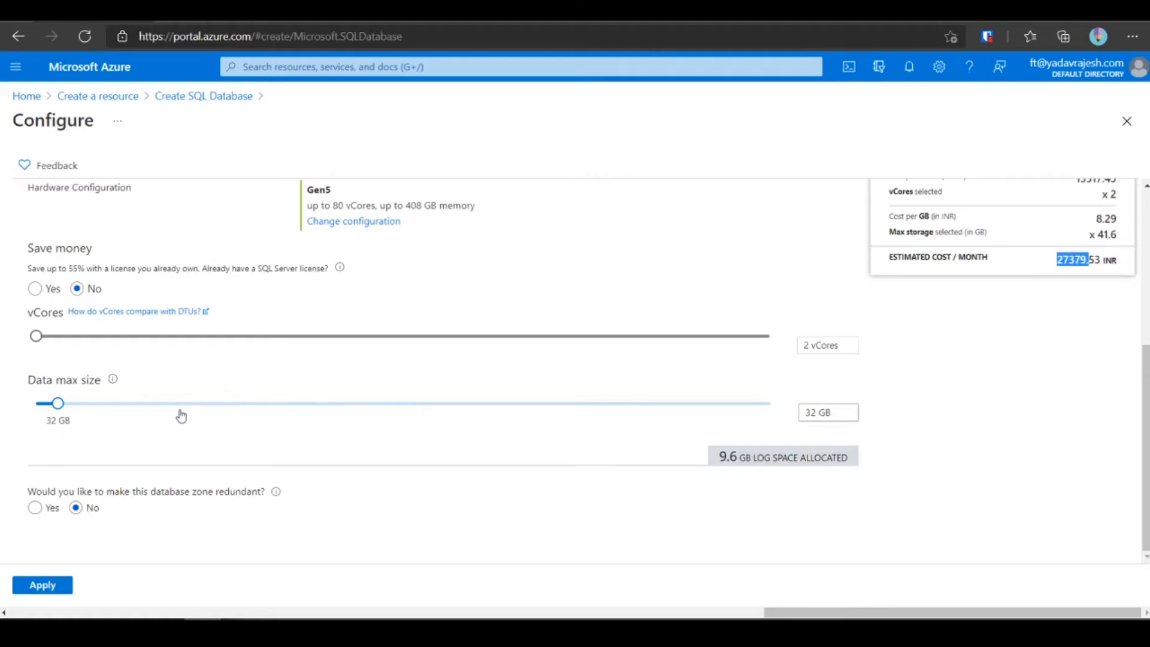
pyautogui.scroll(1, 418, 387)
pyautogui.scroll(4, 366, 256)
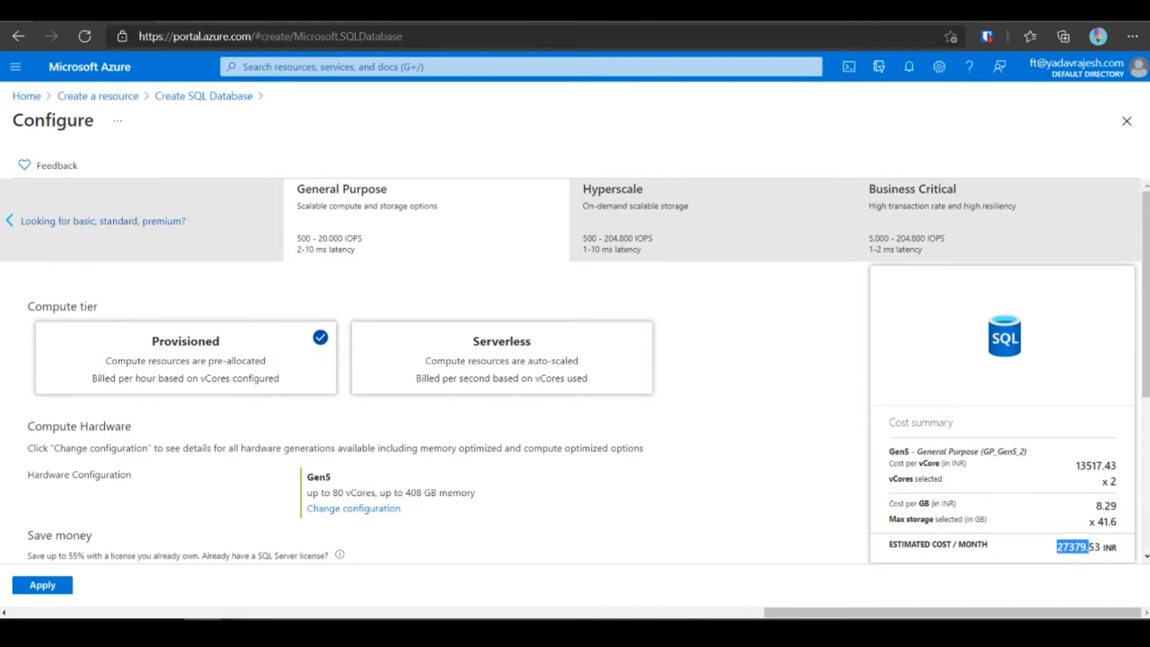
# Step: Return to the Docs tab and highlight the DTU-based purchasing model description
pyautogui.click(575, 18)
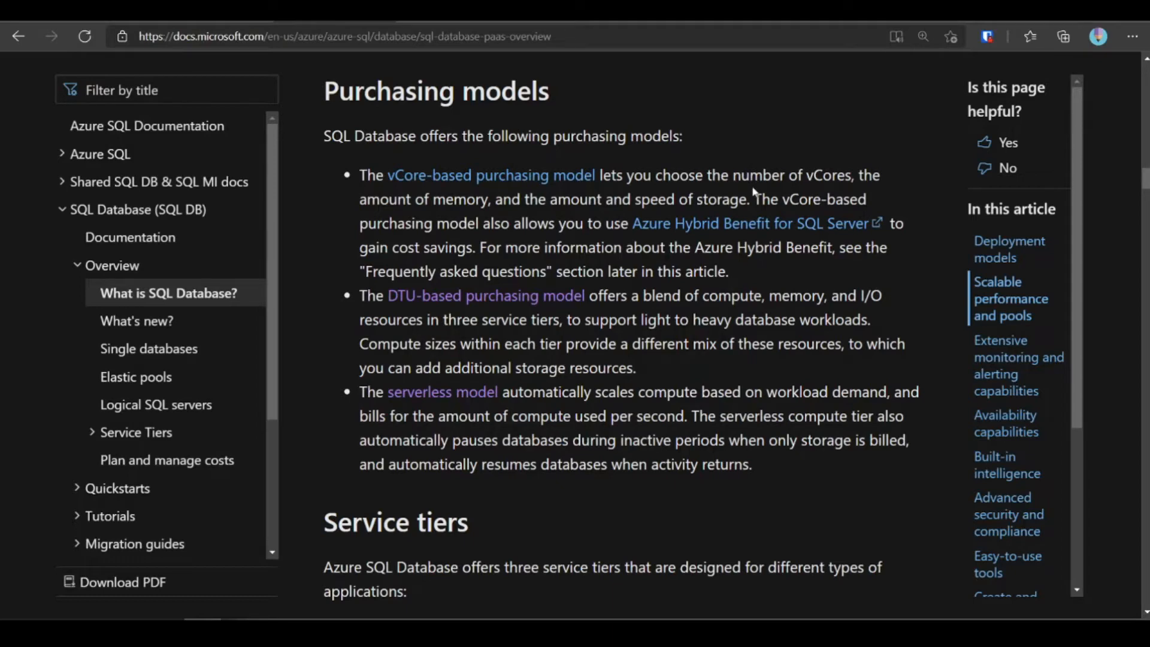
pyautogui.moveTo(701, 370); pyautogui.dragTo(462, 319)
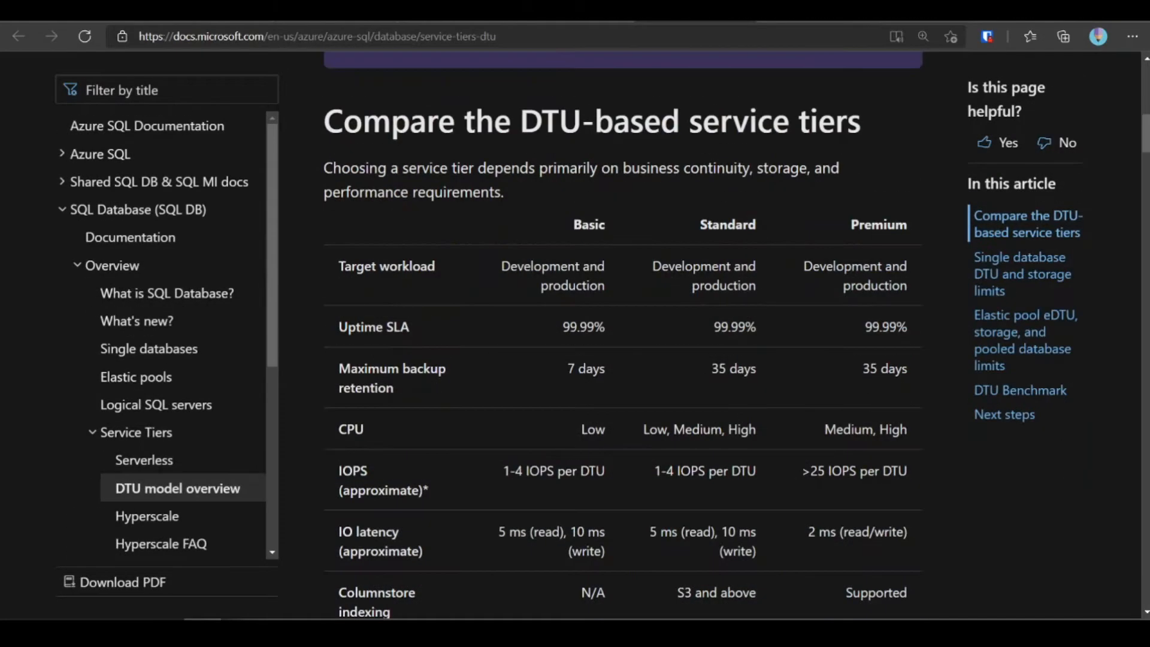
# Step: Point out the Basic, Standard and Premium columns and the Basic tier's 99.99% uptime SLA
pyautogui.scroll(-2, 623, 336)
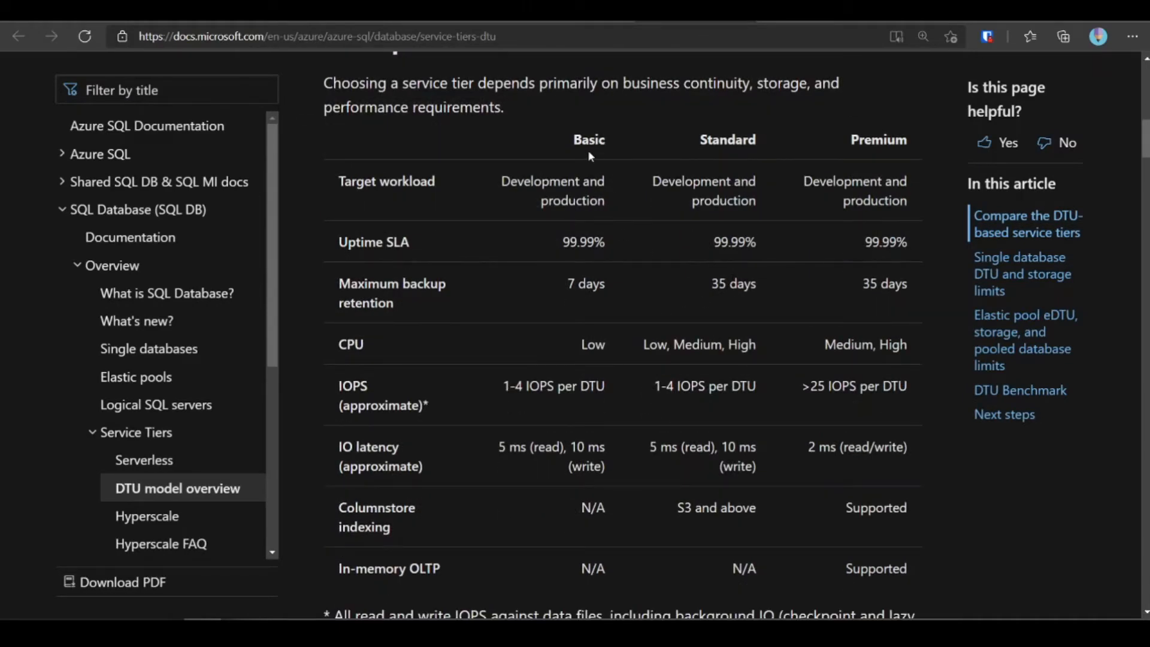
pyautogui.doubleClick(590, 141)
pyautogui.click(729, 141)
pyautogui.doubleClick(728, 139)
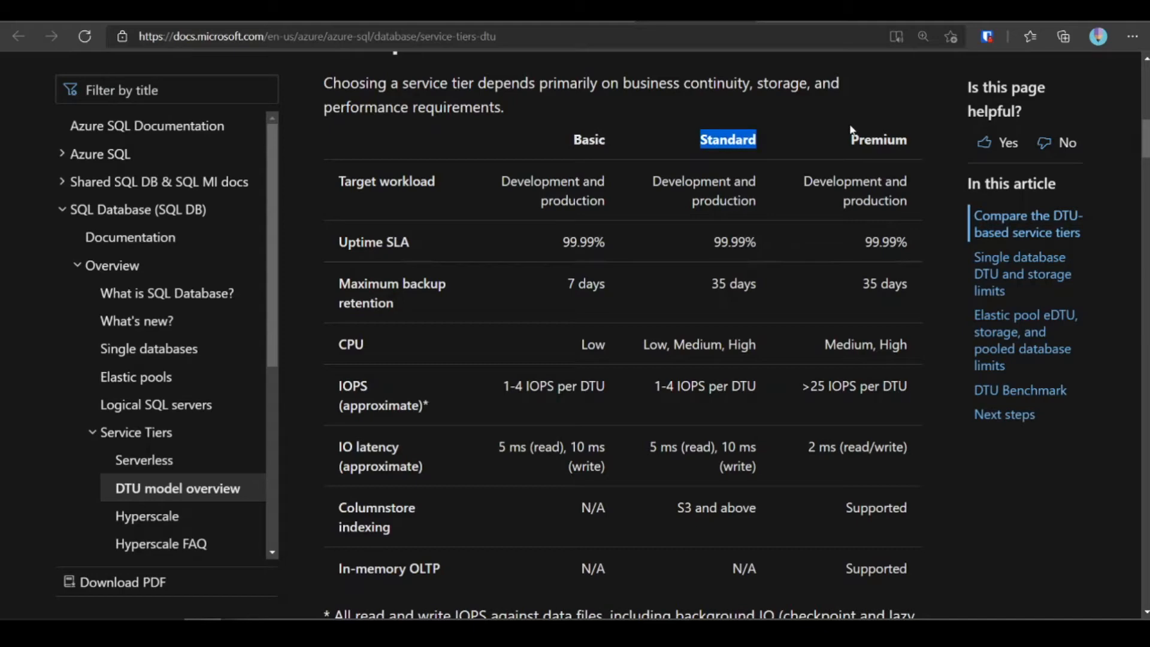
pyautogui.doubleClick(879, 139)
pyautogui.moveTo(560, 241); pyautogui.dragTo(931, 243)
pyautogui.click(931, 243)
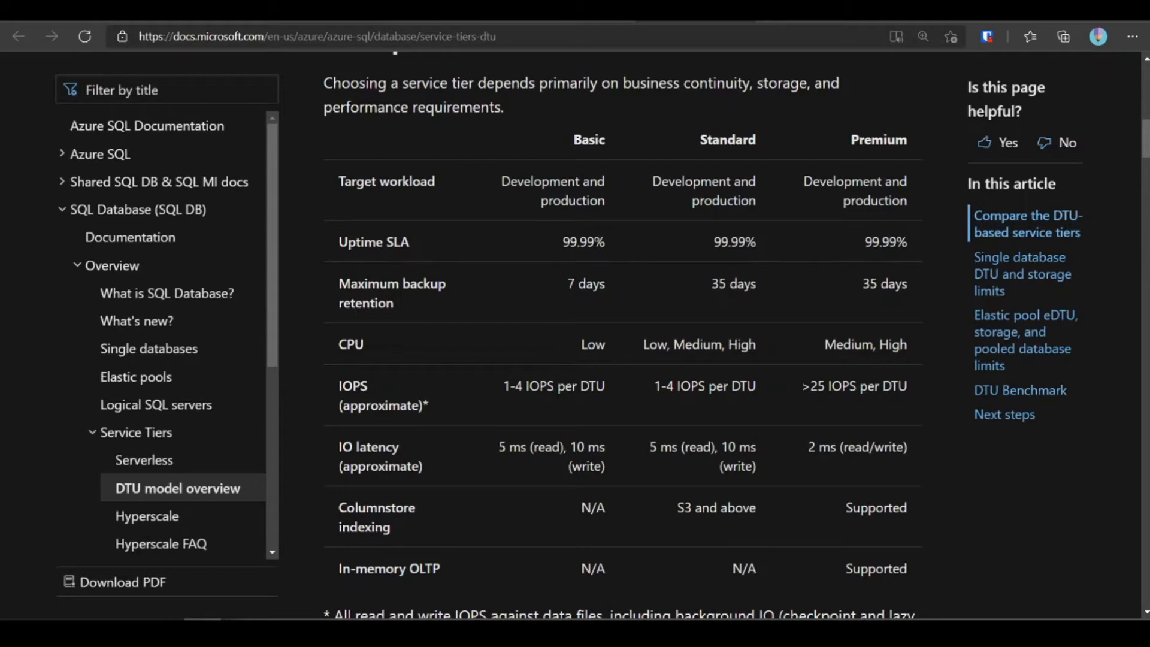
pyautogui.moveTo(607, 242); pyautogui.dragTo(562, 242)
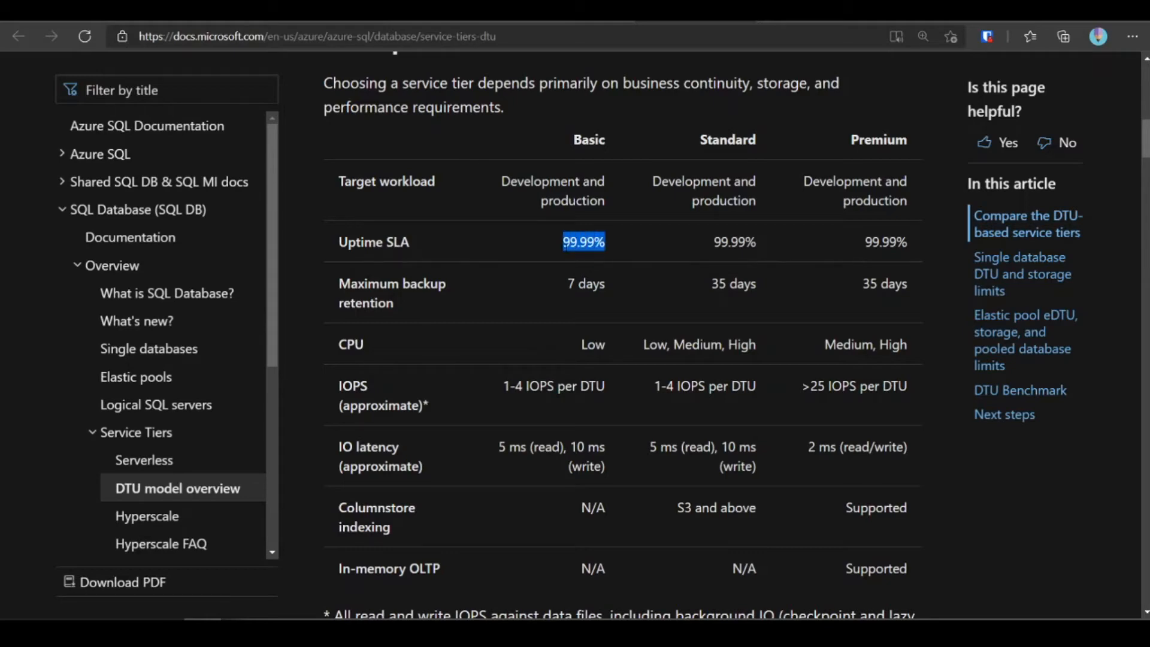
pyautogui.moveTo(616, 246); pyautogui.dragTo(563, 242)
# Step: Highlight the CPU, IOPS and IO latency rows, then revisit the three purchasing model descriptions
pyautogui.scroll(-4, 629, 236)
pyautogui.scroll(3, 640, 275)
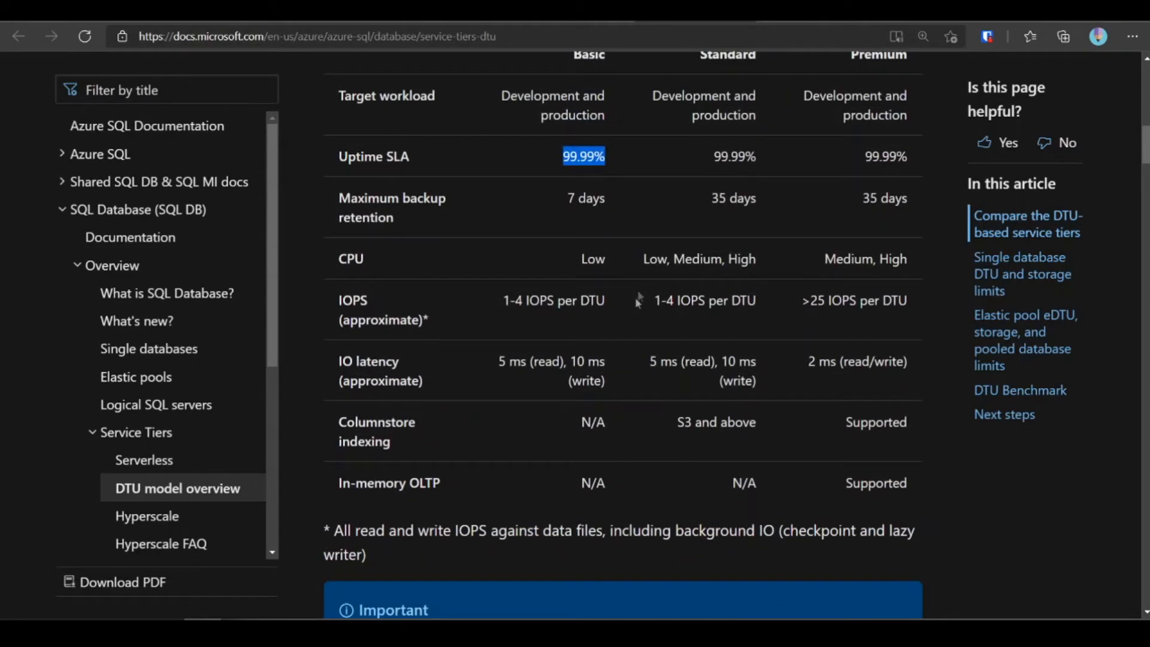
pyautogui.moveTo(608, 316); pyautogui.dragTo(453, 267)
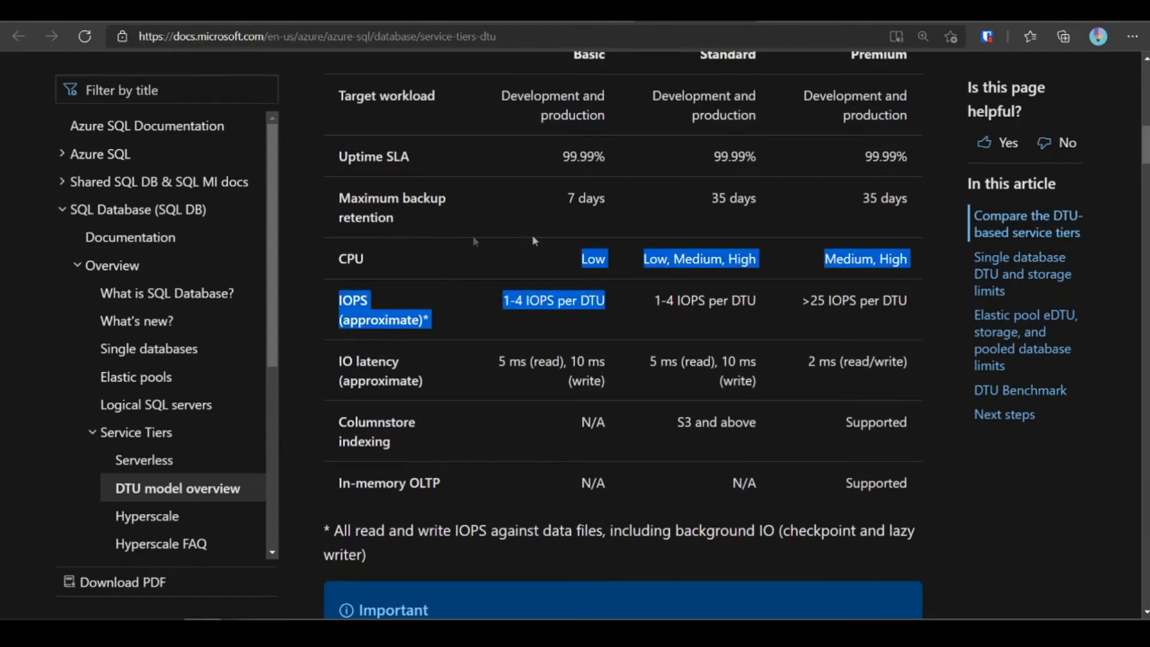
pyautogui.moveTo(671, 251); pyautogui.dragTo(911, 488)
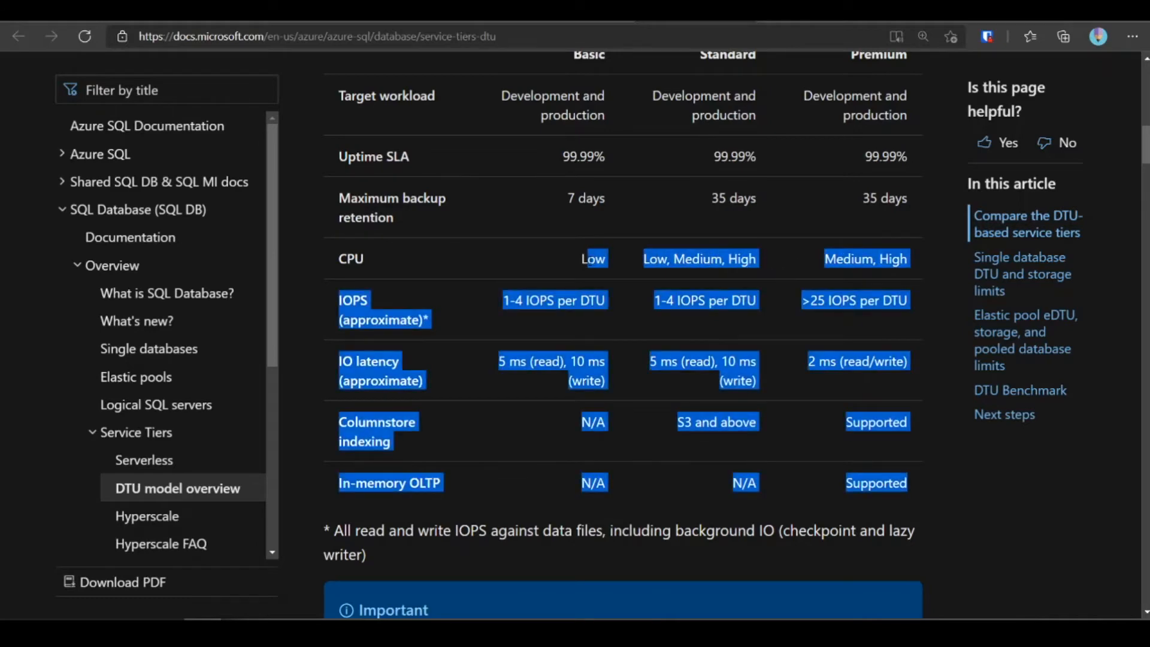
pyautogui.click(686, 321)
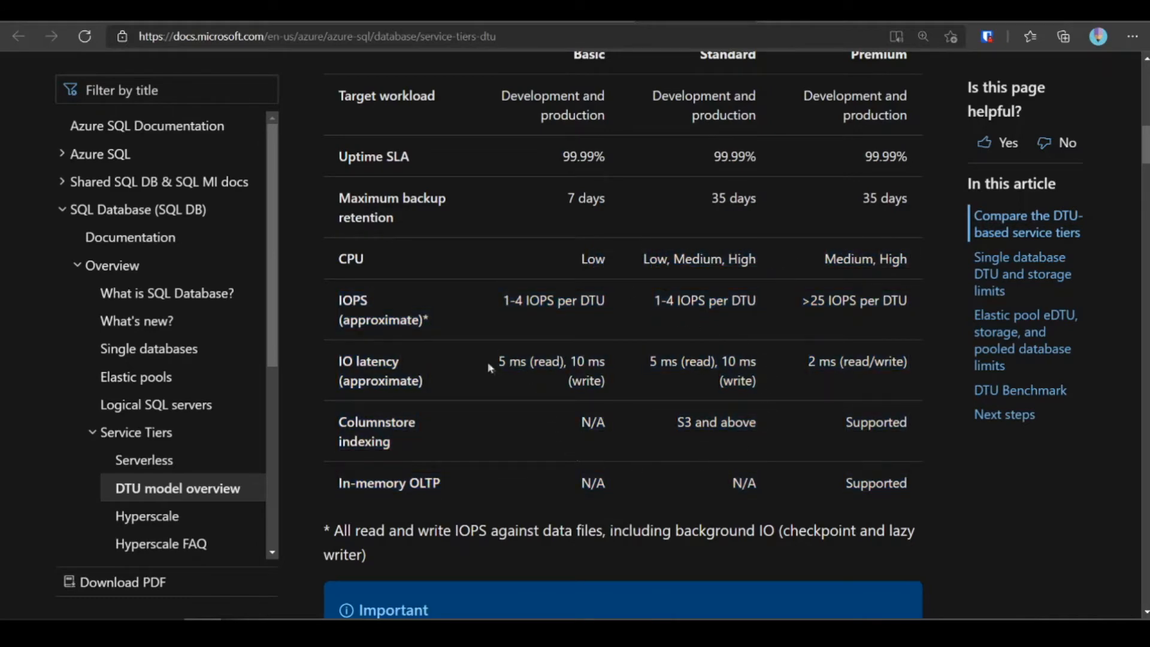
pyautogui.moveTo(499, 361); pyautogui.dragTo(600, 362)
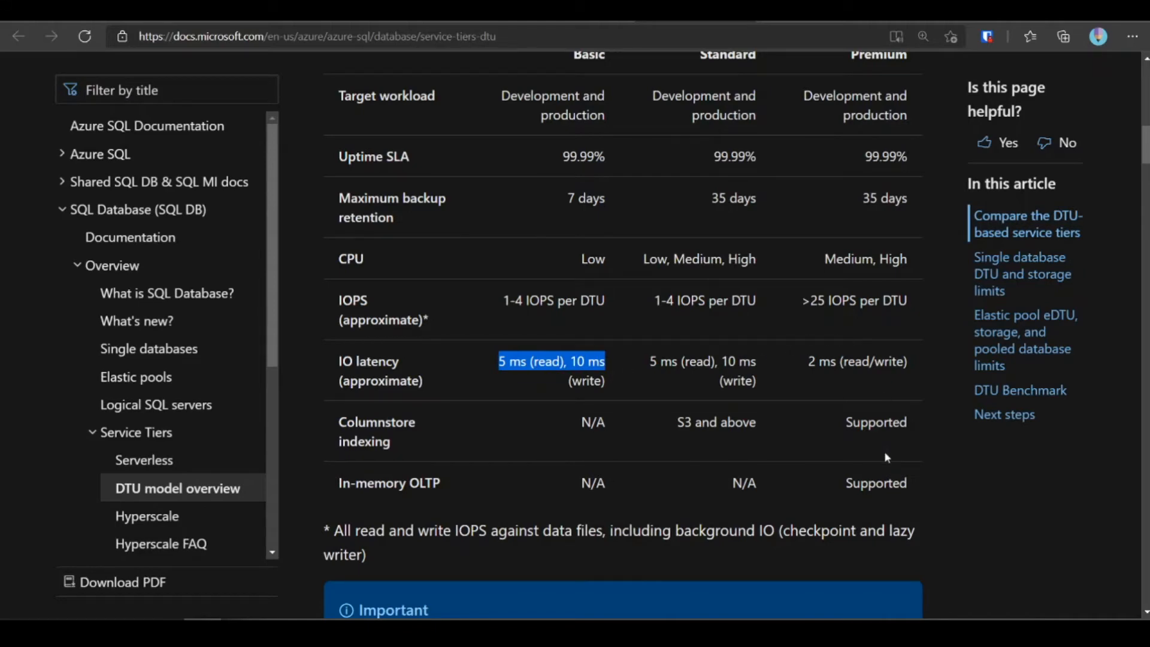
pyautogui.scroll(2, 886, 457)
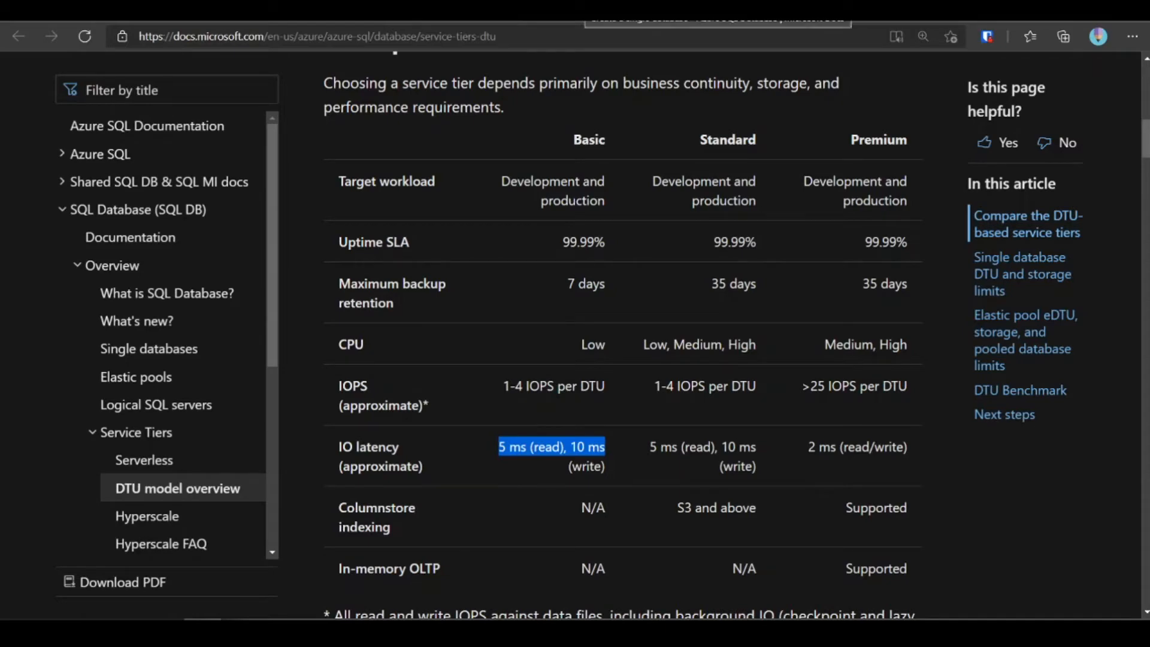
pyautogui.hotkey('ctrl', 'shift', 'Tab')
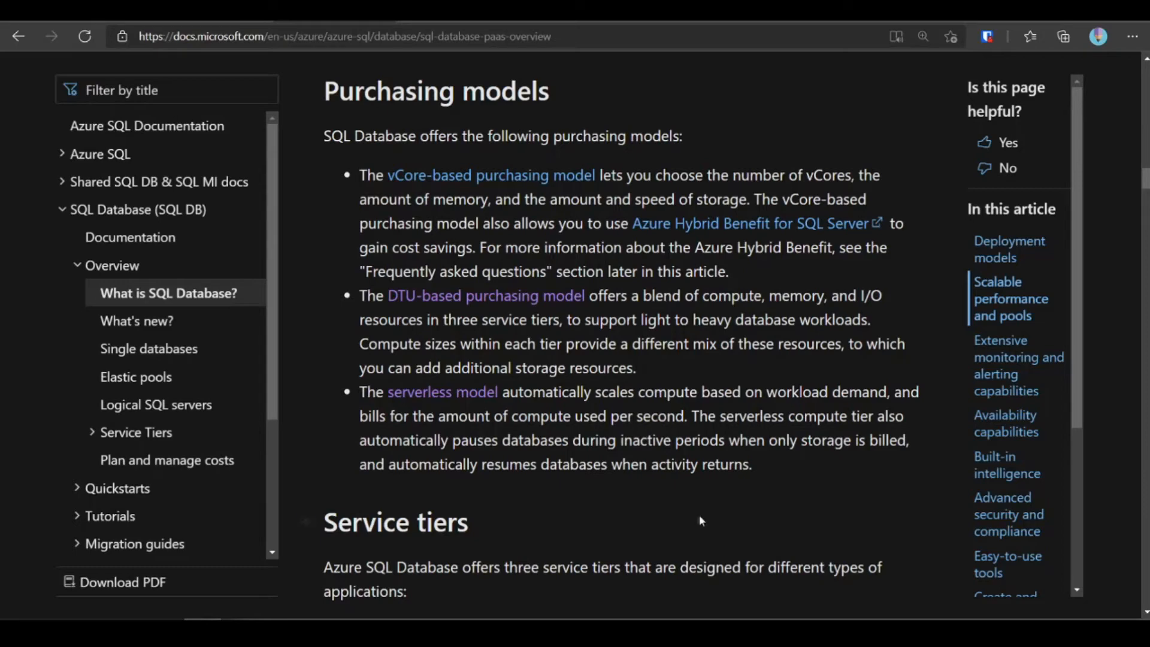
pyautogui.moveTo(790, 476); pyautogui.dragTo(334, 155)
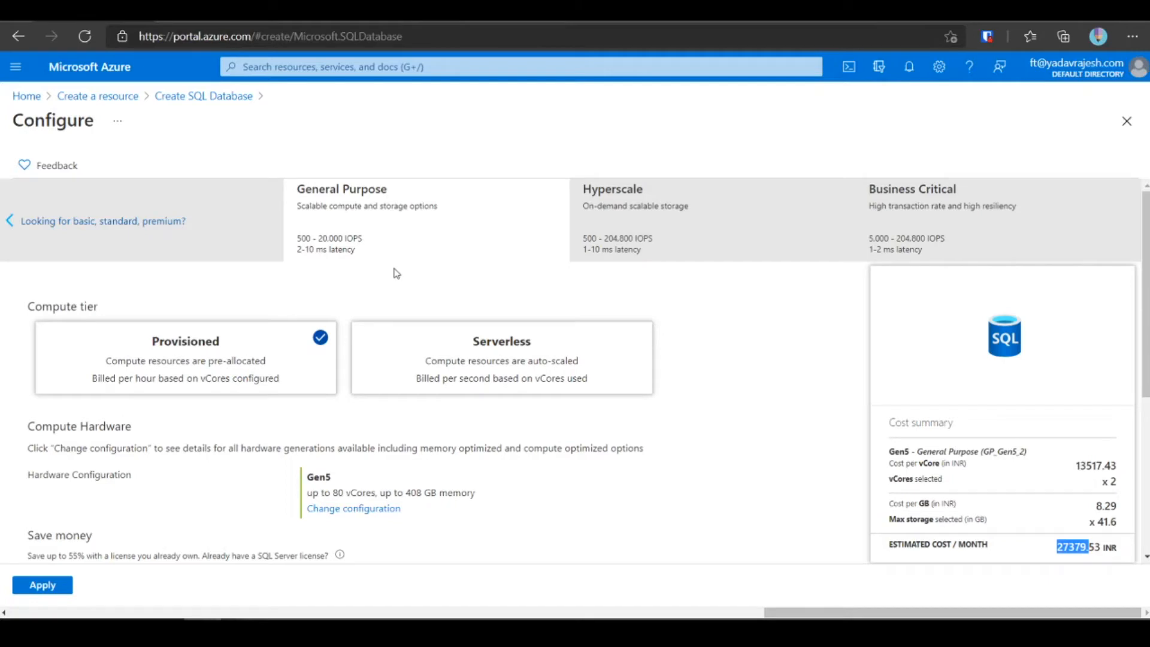
# Step: Switch compute to Serverless and check its per-vCore per-second compute cost in the Cost summary
pyautogui.scroll(-2, 493, 365)
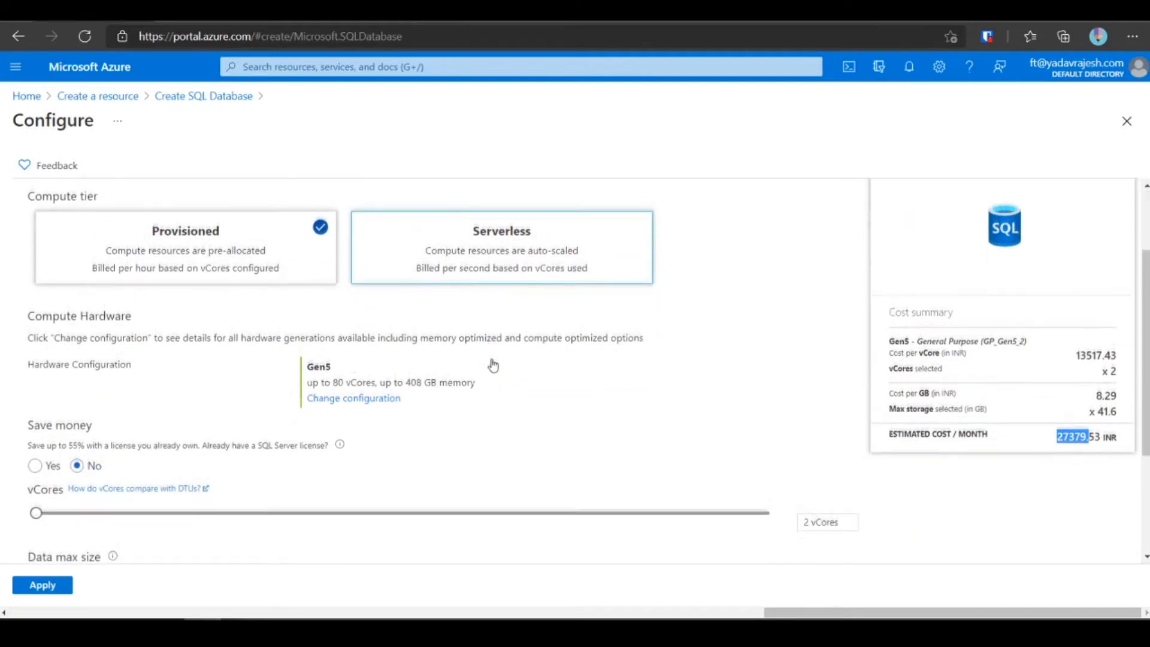
pyautogui.scroll(-1, 493, 365)
pyautogui.scroll(3, 616, 431)
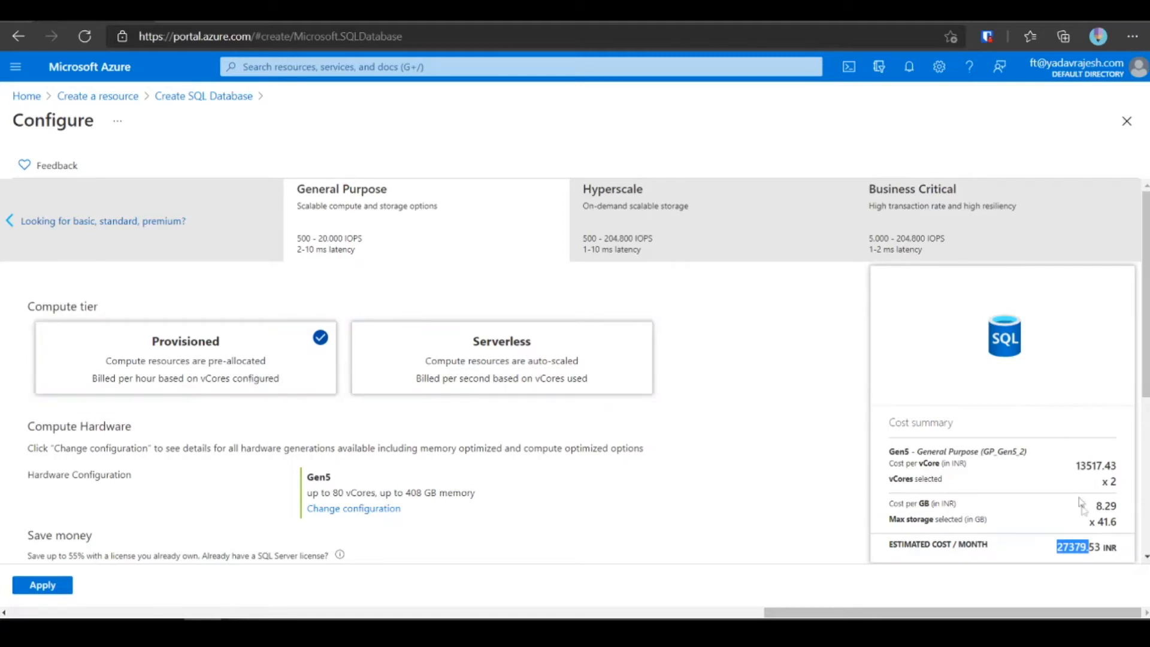
pyautogui.scroll(-1, 1078, 499)
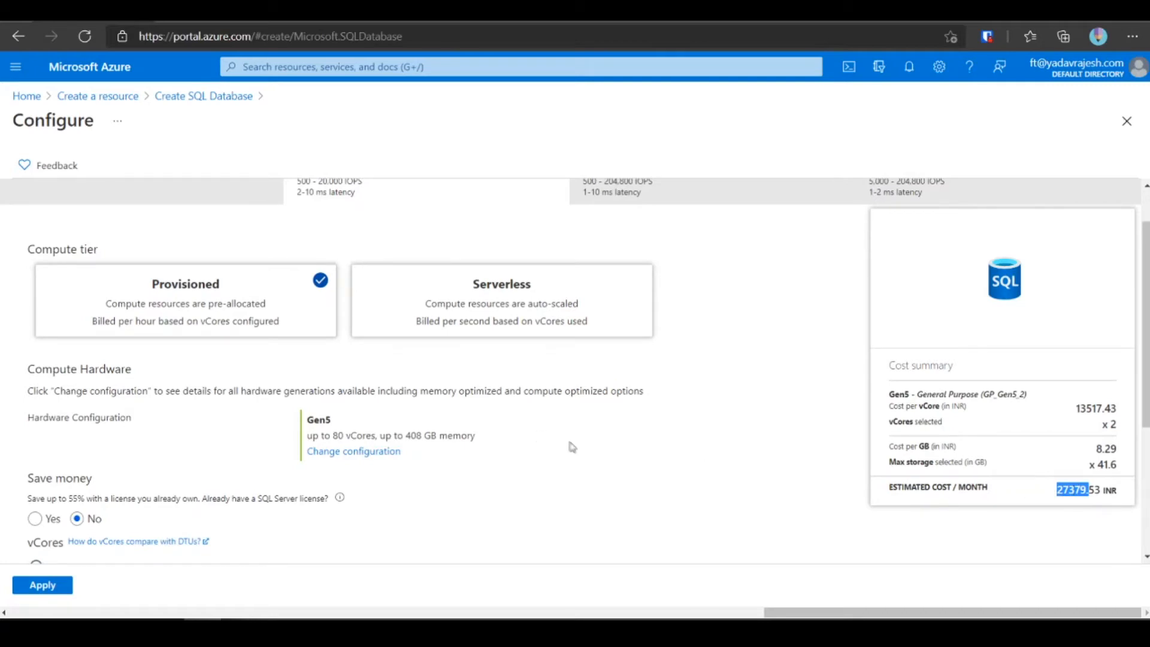
pyautogui.click(514, 321)
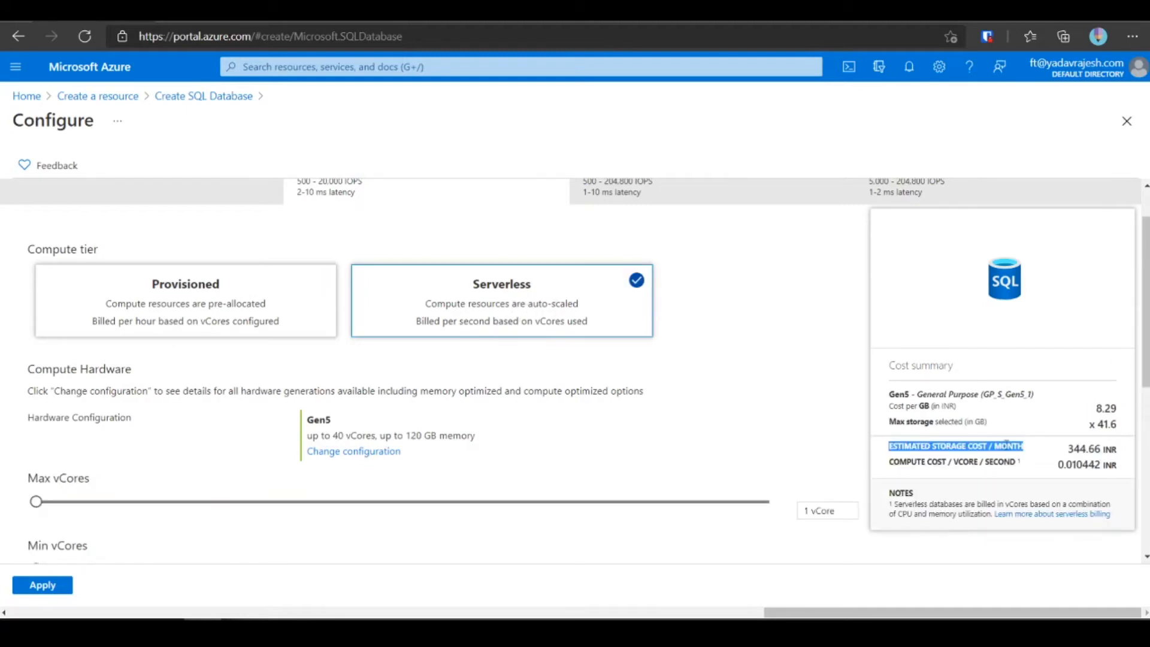
pyautogui.click(948, 465)
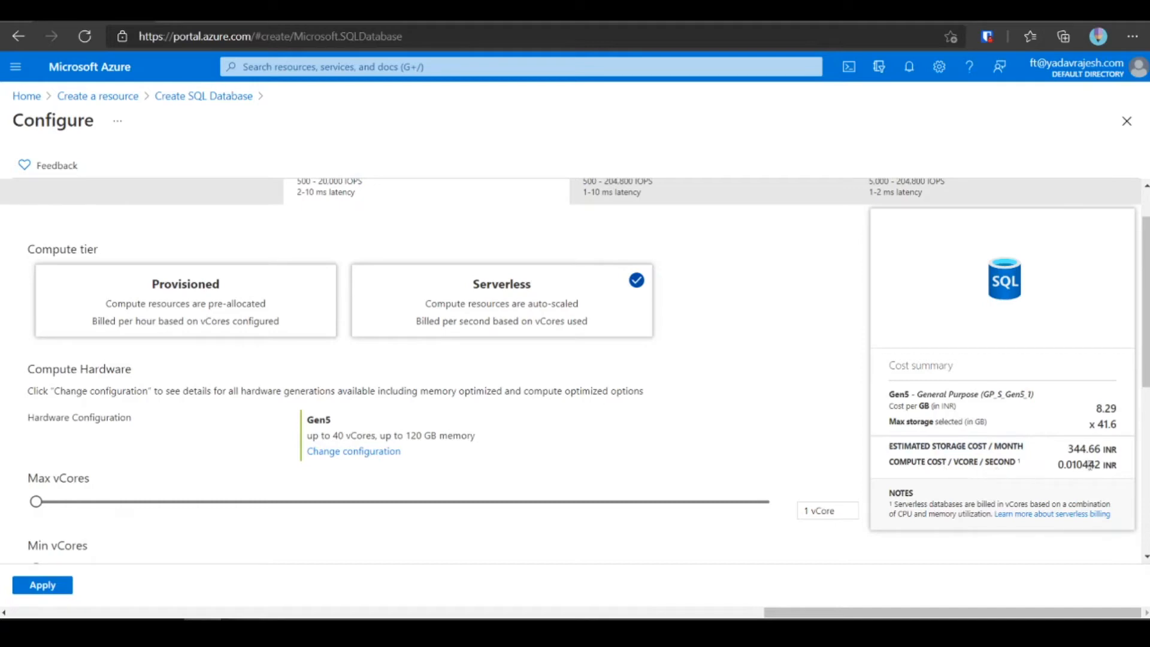
pyautogui.moveTo(1102, 465); pyautogui.dragTo(1050, 470)
pyautogui.click(1074, 449)
# Step: Reveal the DTU-based tiers, showing Standard S0 with 10 DTUs, 250 GB at 1080.74 INR monthly
pyautogui.scroll(-3, 595, 377)
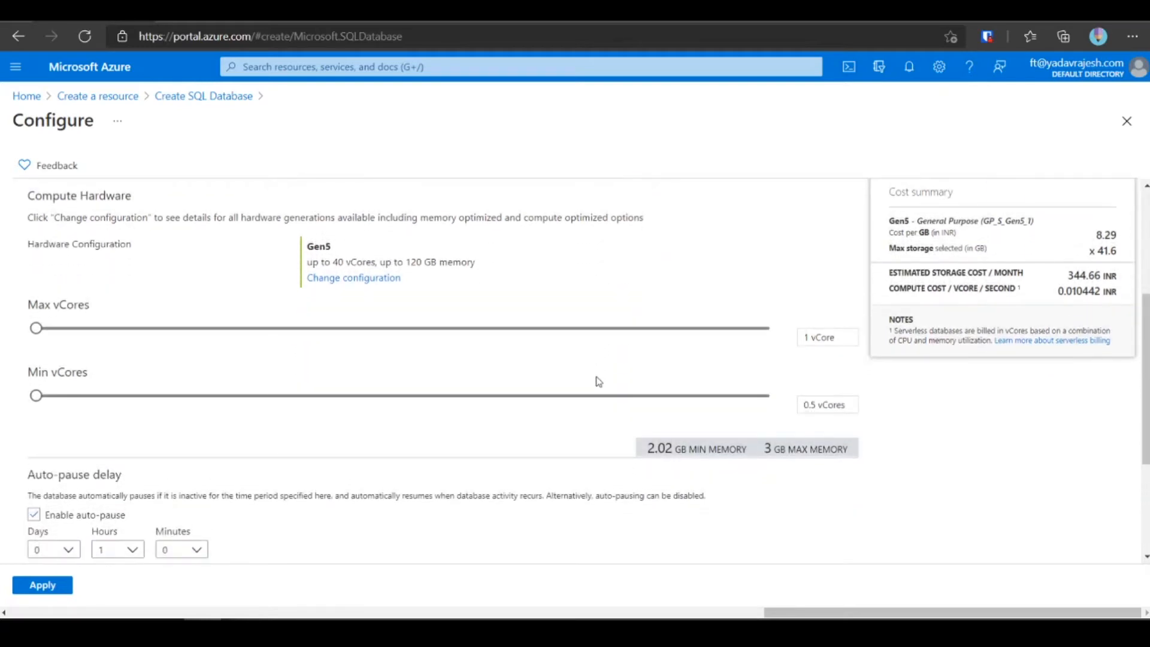
pyautogui.scroll(-4, 614, 400)
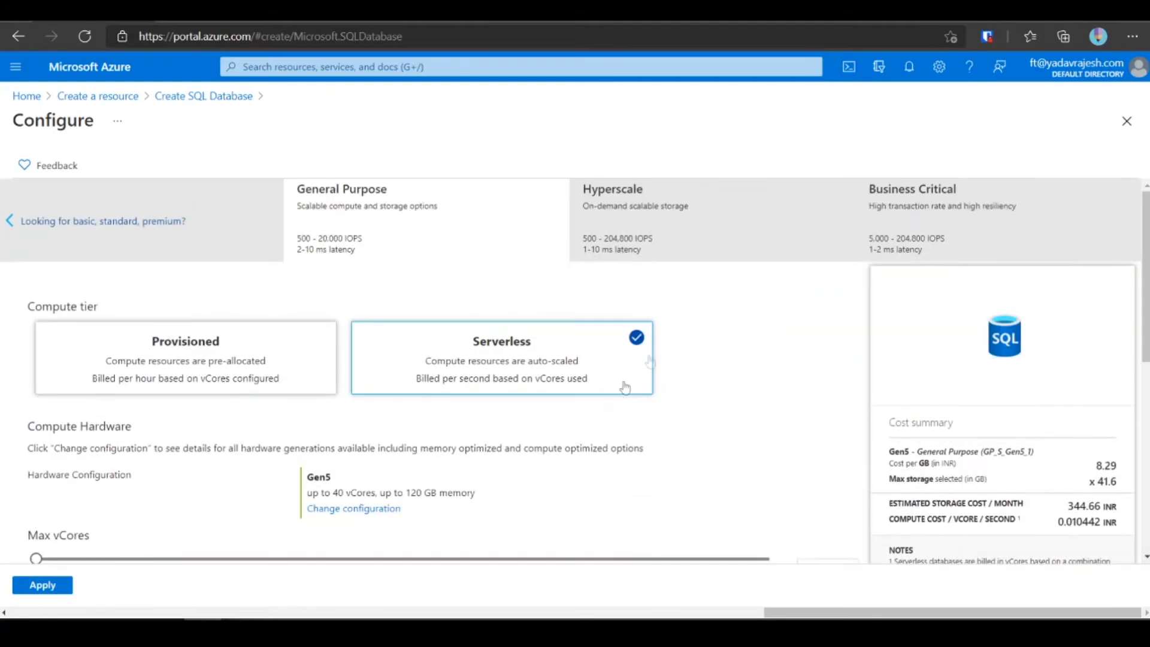
pyautogui.click(164, 218)
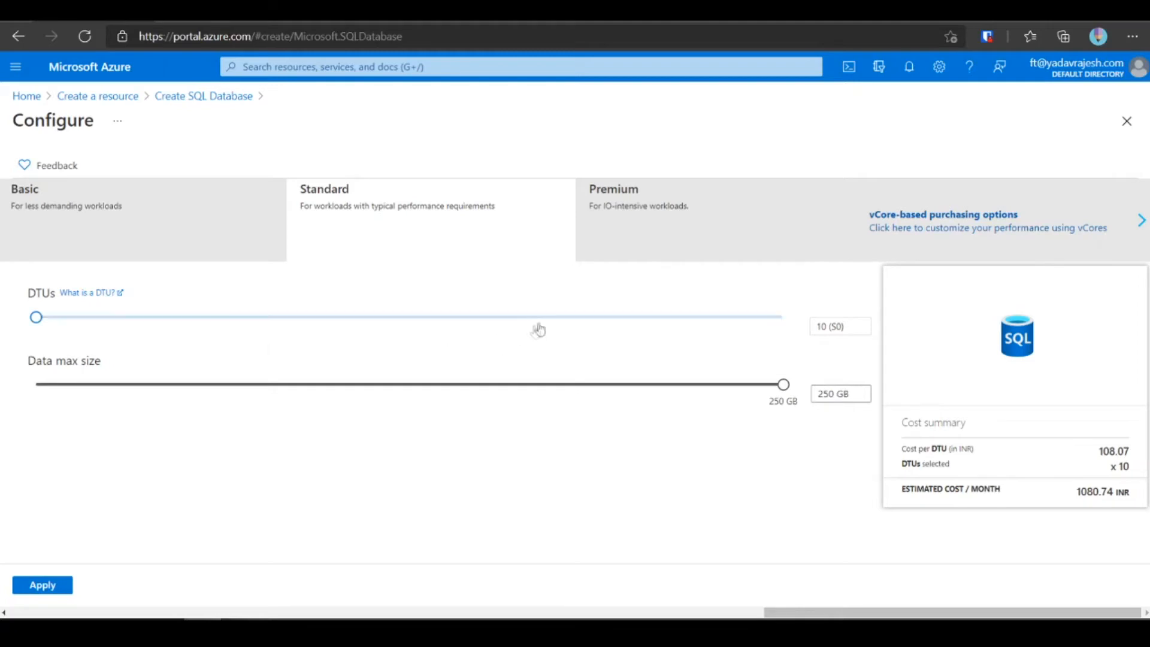
# Step: Choose the Basic 5-DTU tier, lower the data max size to 1 GB, and apply it
pyautogui.click(188, 223)
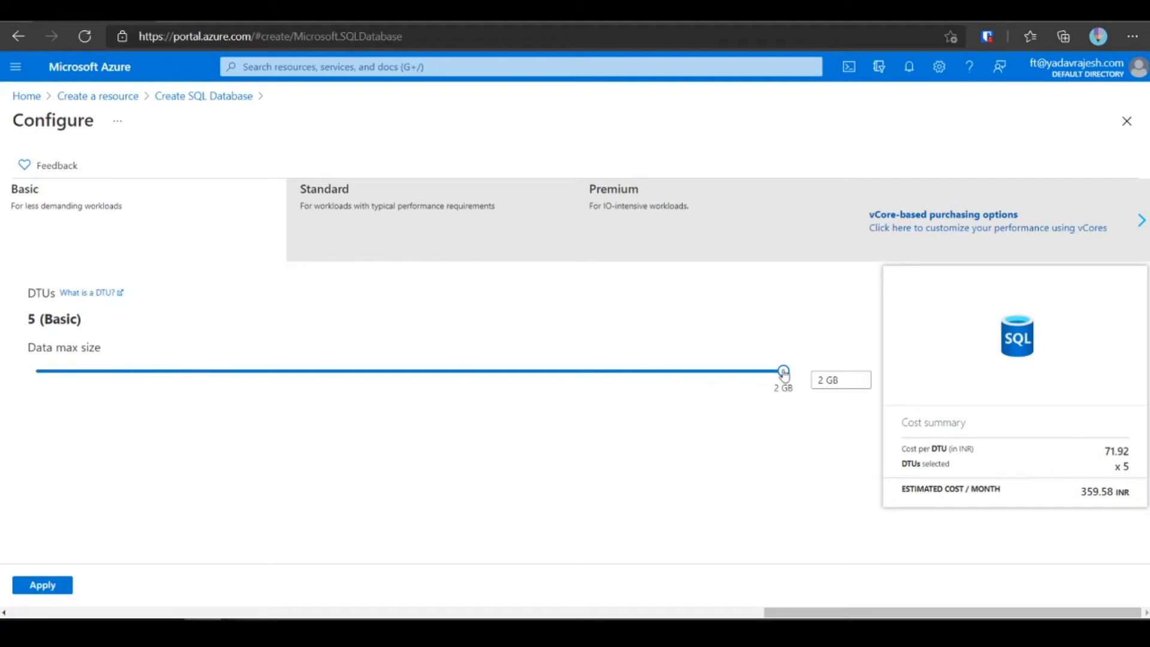
pyautogui.click(534, 371)
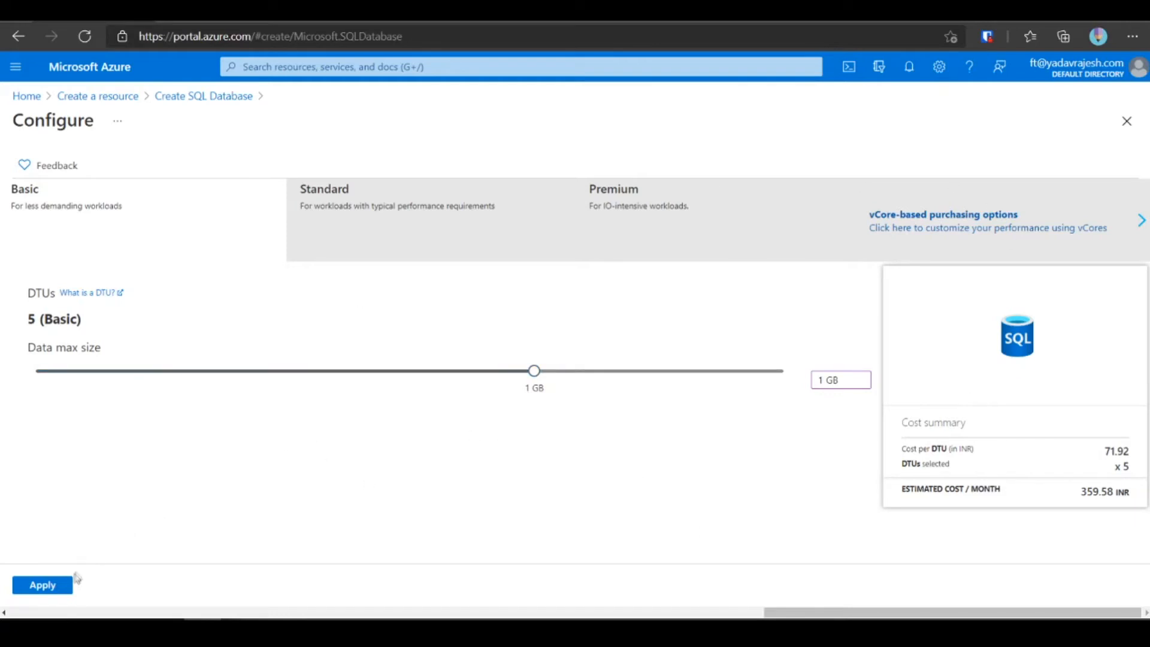
pyautogui.click(42, 585)
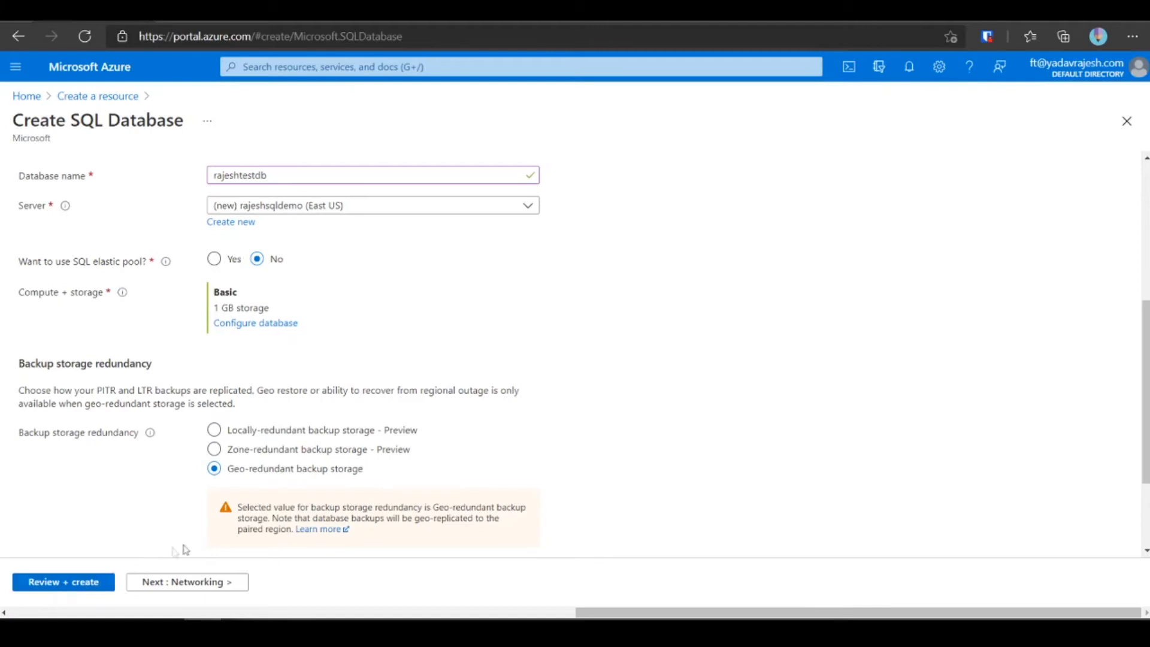
# Step: Look over the Basics tab settings and continue to the Networking tab
pyautogui.scroll(-2, 391, 509)
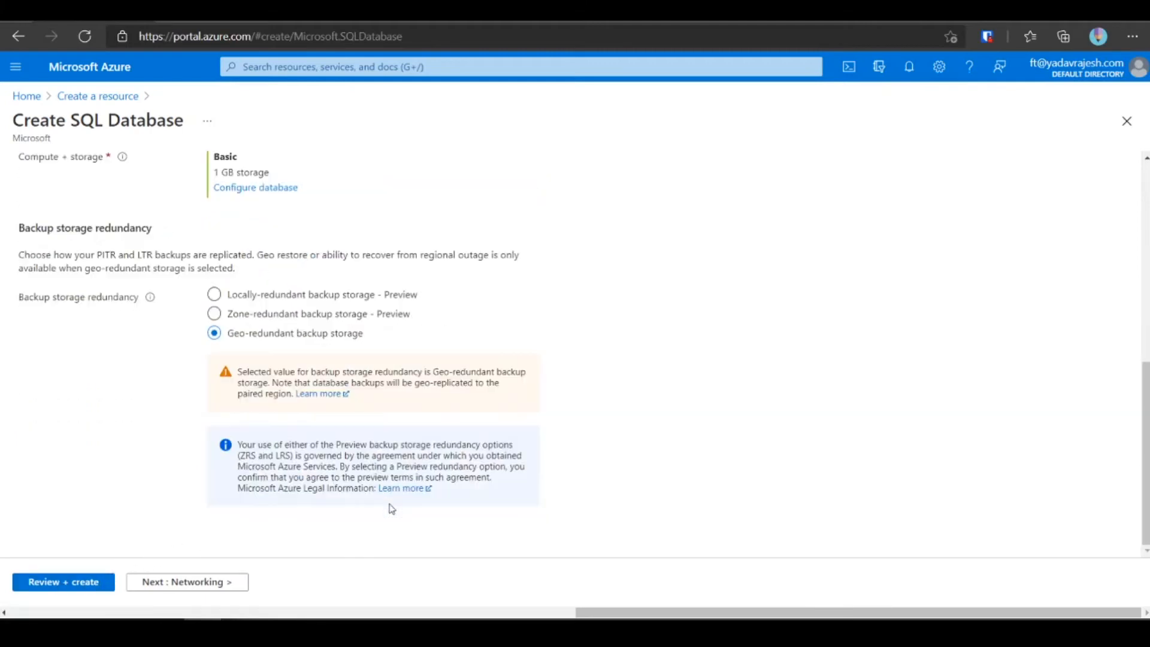
pyautogui.scroll(1, 273, 362)
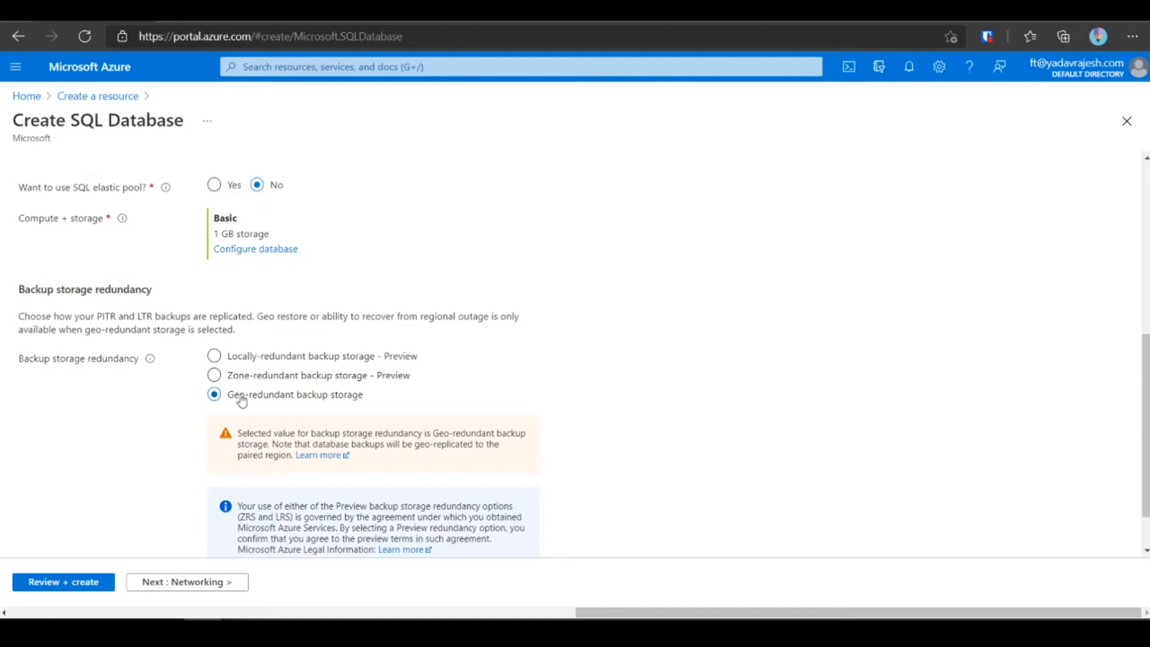
pyautogui.scroll(3, 234, 444)
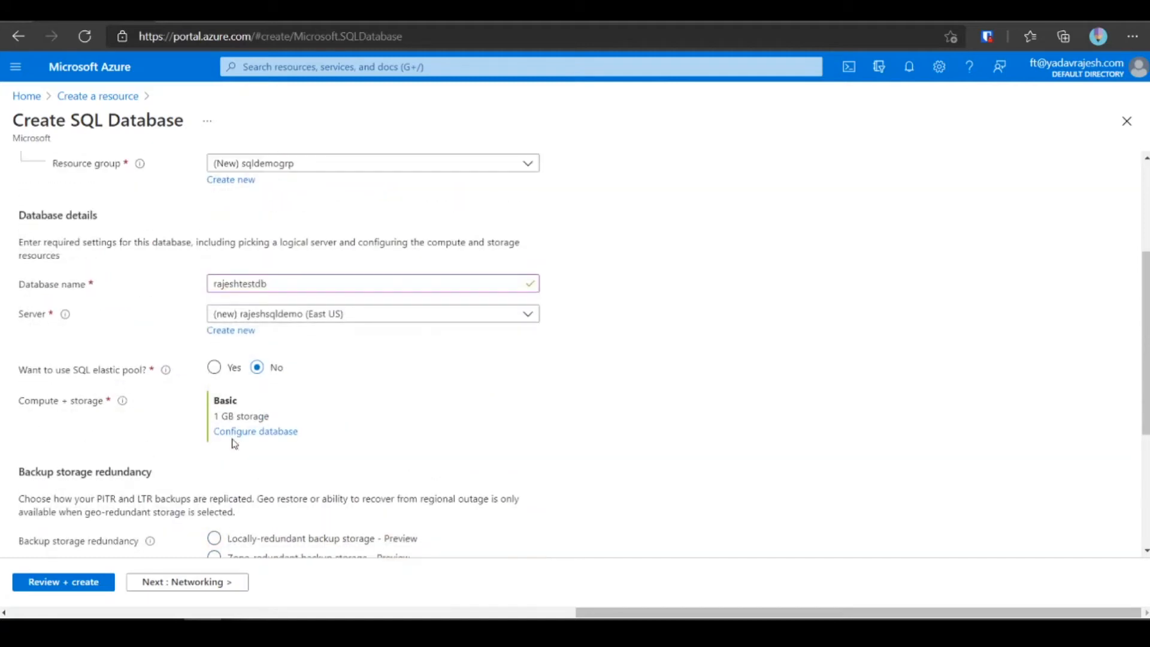
pyautogui.scroll(3, 234, 443)
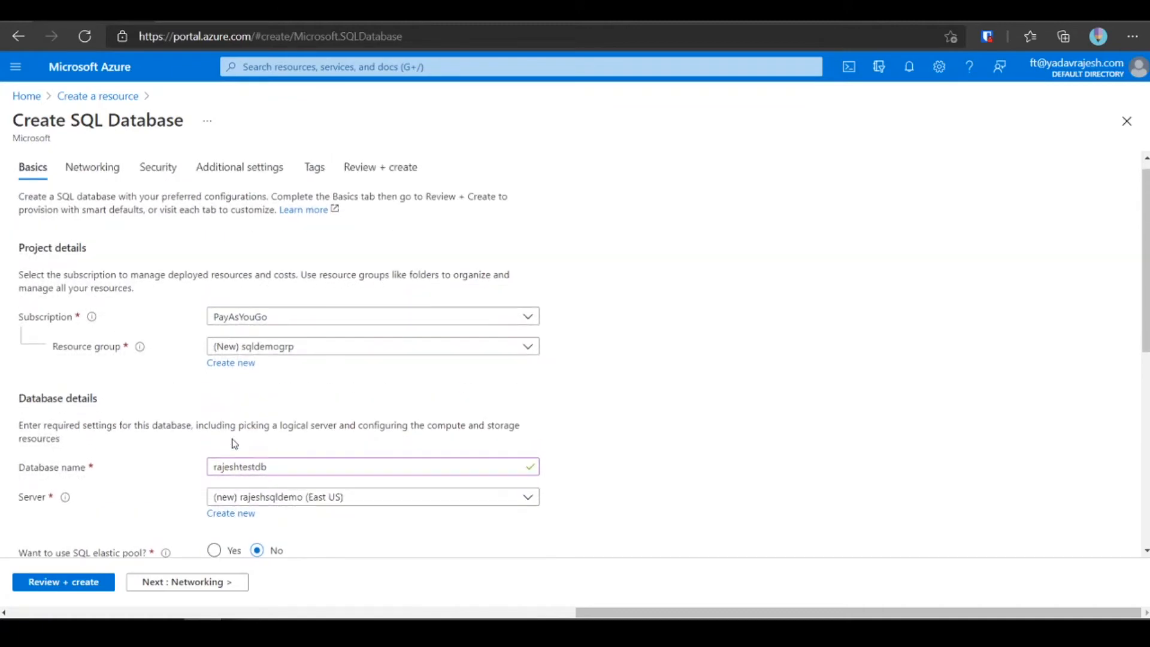
pyautogui.click(166, 585)
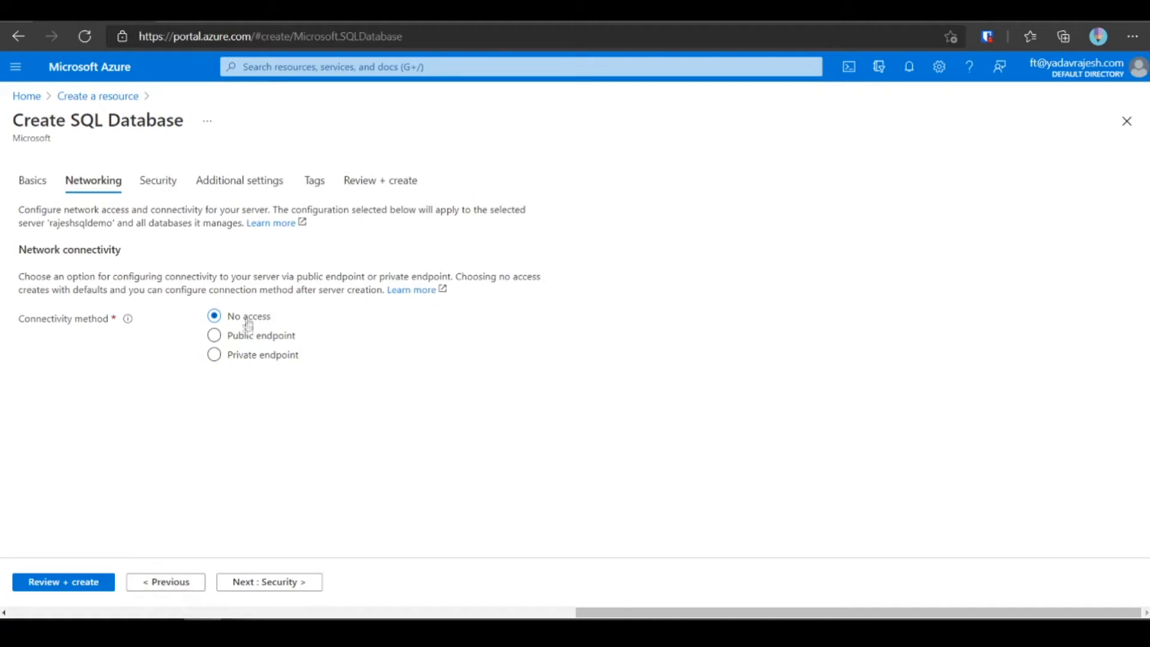
# Step: Use a public endpoint, allow Azure services and the current client IP, then continue to Security
pyautogui.click(260, 339)
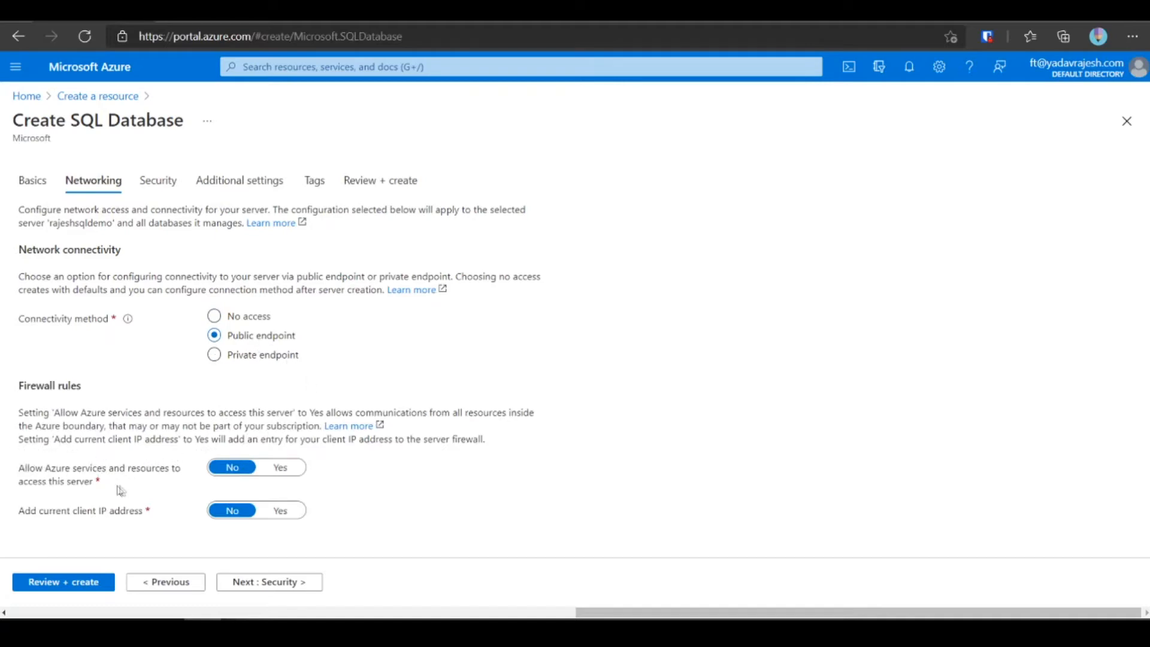
pyautogui.click(280, 467)
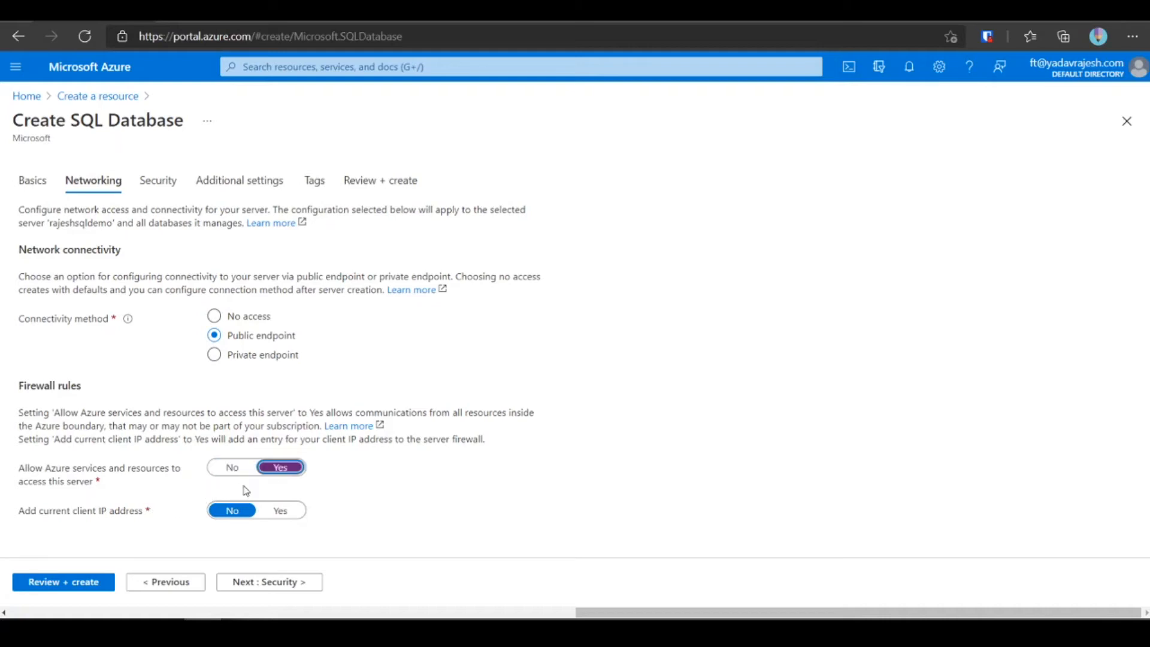
pyautogui.doubleClick(86, 511)
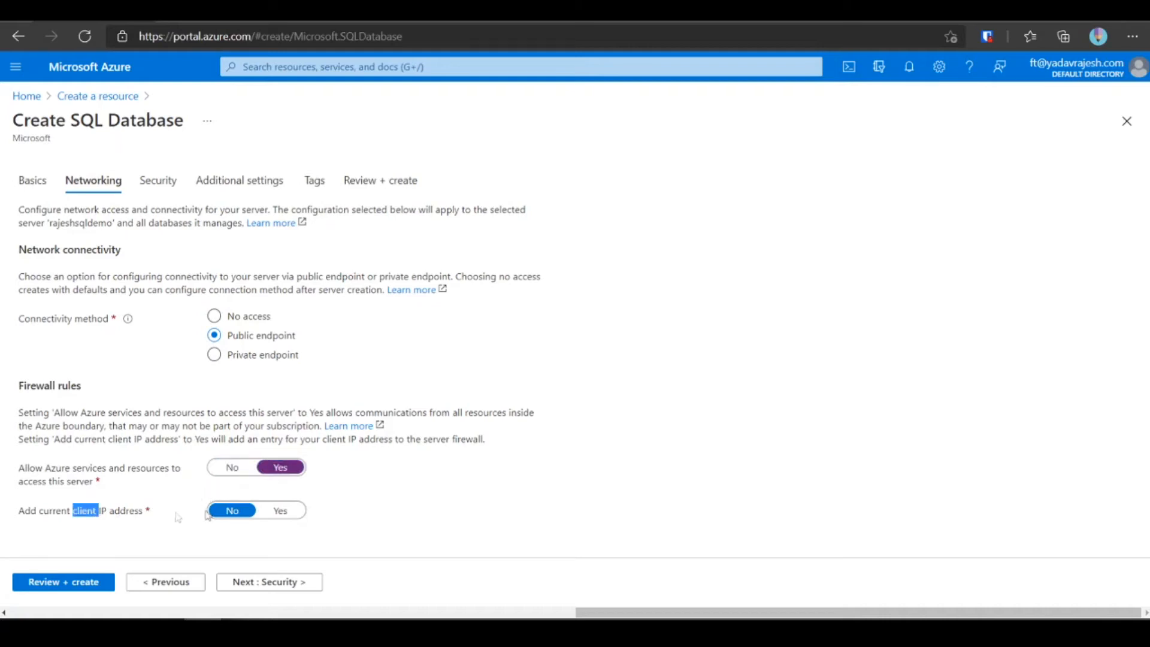
pyautogui.click(285, 511)
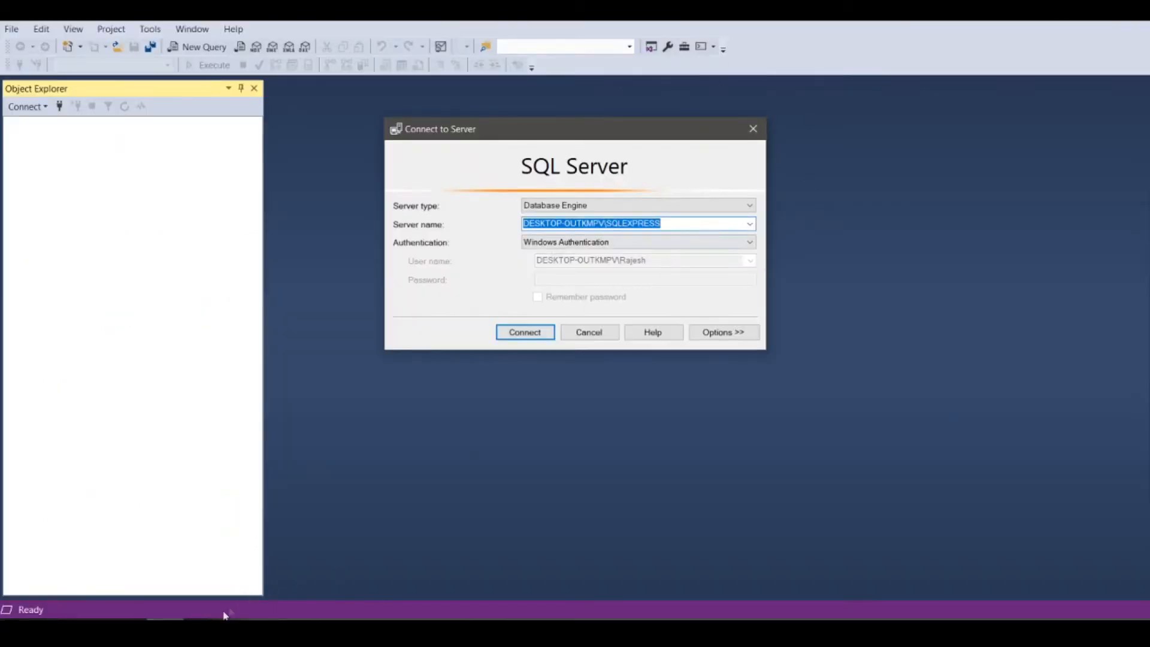
pyautogui.click(204, 629)
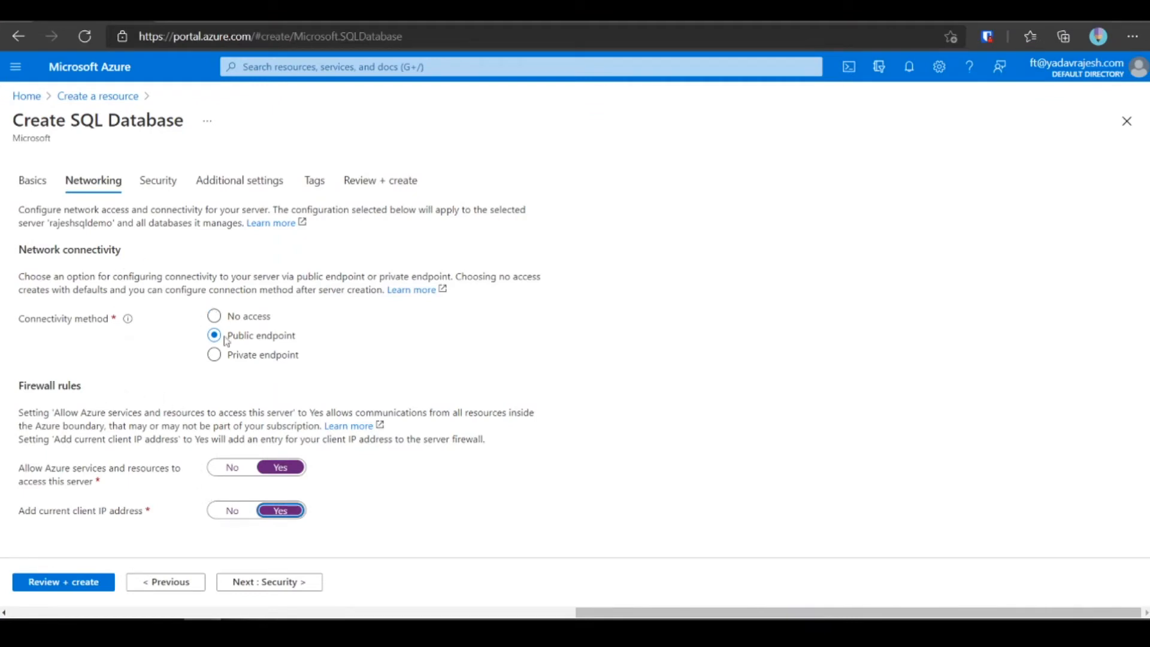
pyautogui.click(269, 582)
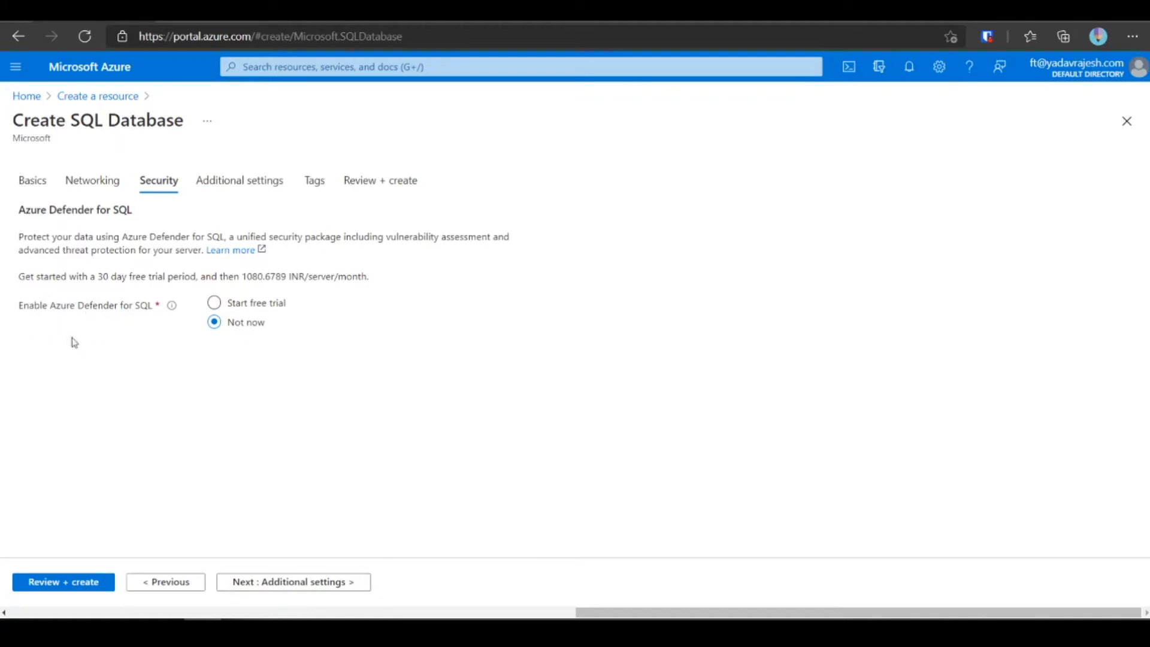
# Step: Note the Defender for SQL monthly price, leave it at Not now, and continue to Additional settings
pyautogui.moveTo(171, 308)
pyautogui.moveTo(247, 278); pyautogui.dragTo(289, 279)
pyautogui.click(349, 464)
pyautogui.click(316, 582)
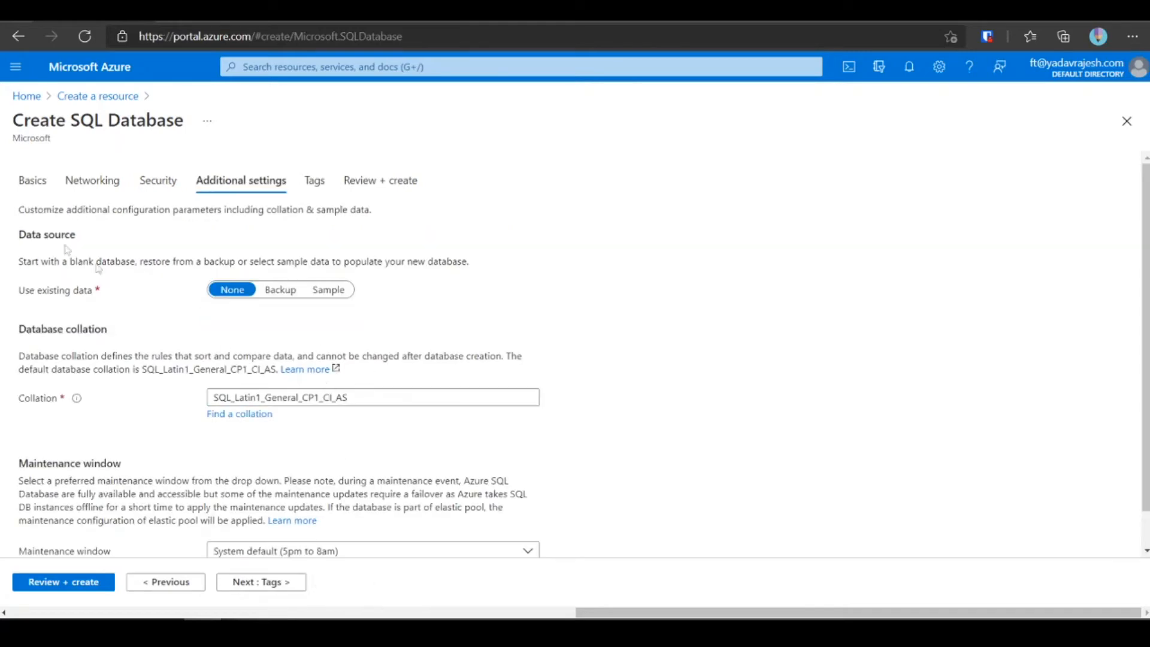
# Step: Set the data source to Sample (AdventureWorksLT) after finding no backups, then continue to Tags
pyautogui.moveTo(28, 234); pyautogui.dragTo(90, 236)
pyautogui.click(133, 241)
pyautogui.moveTo(165, 631)
pyautogui.click(279, 289)
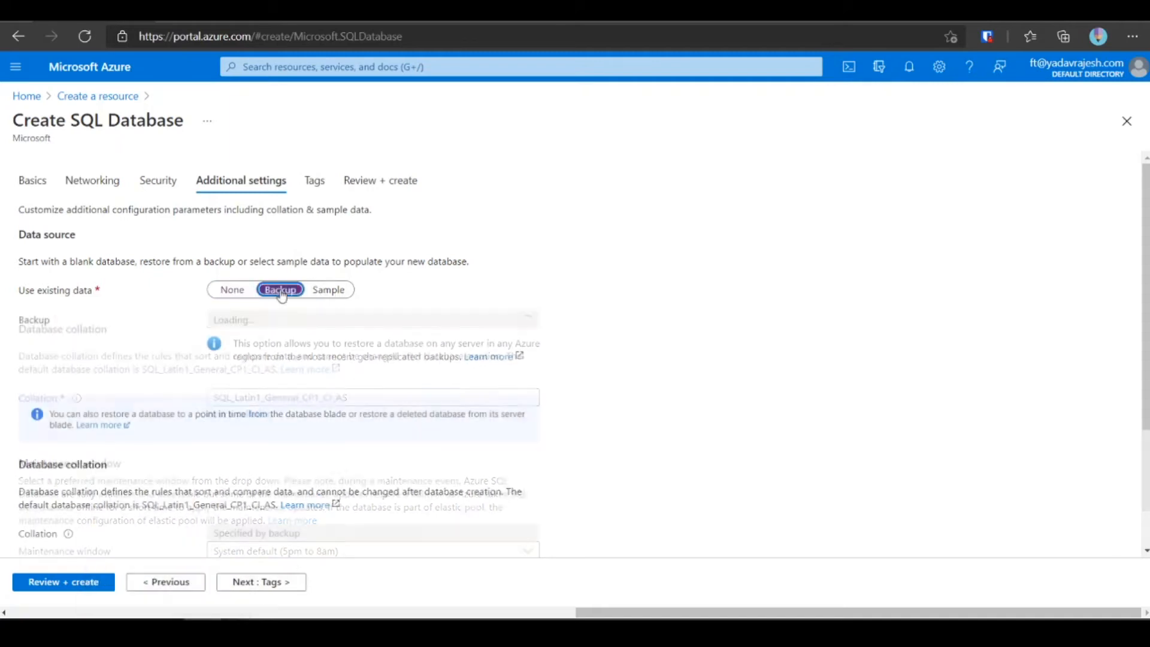
pyautogui.click(525, 323)
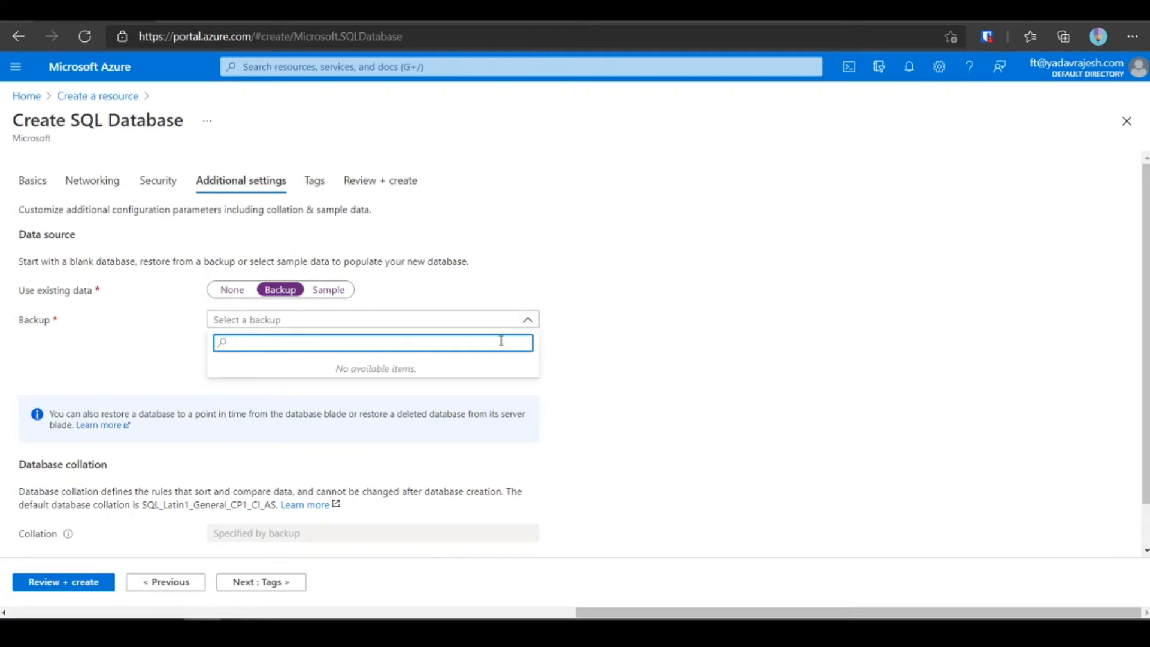
pyautogui.click(588, 324)
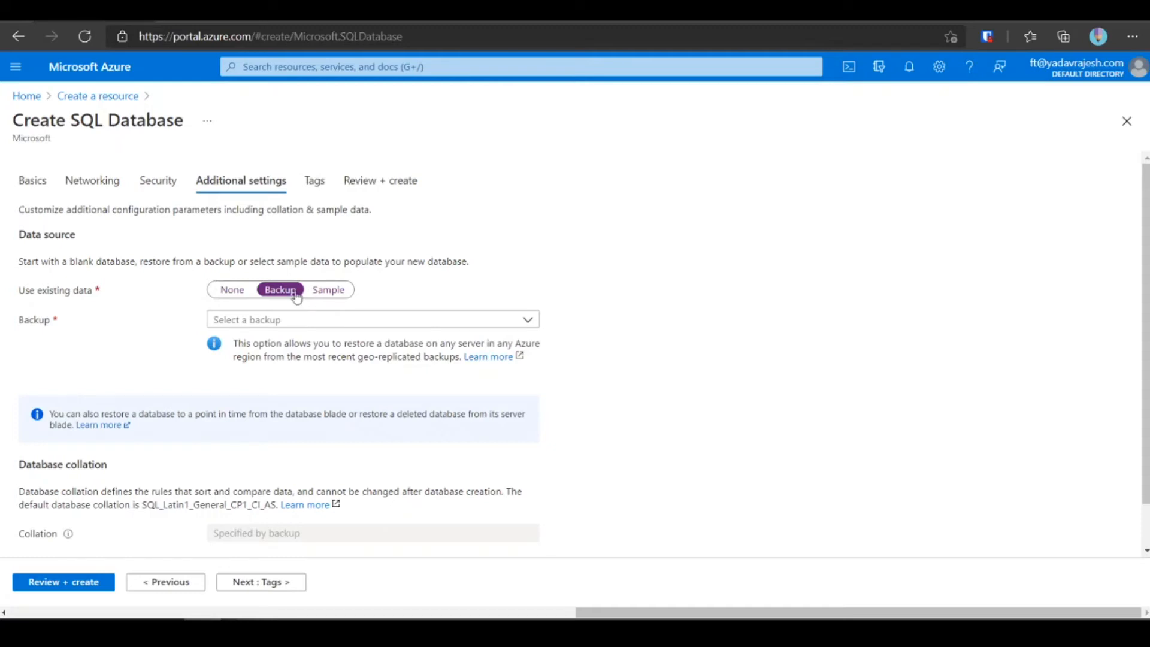
pyautogui.click(328, 291)
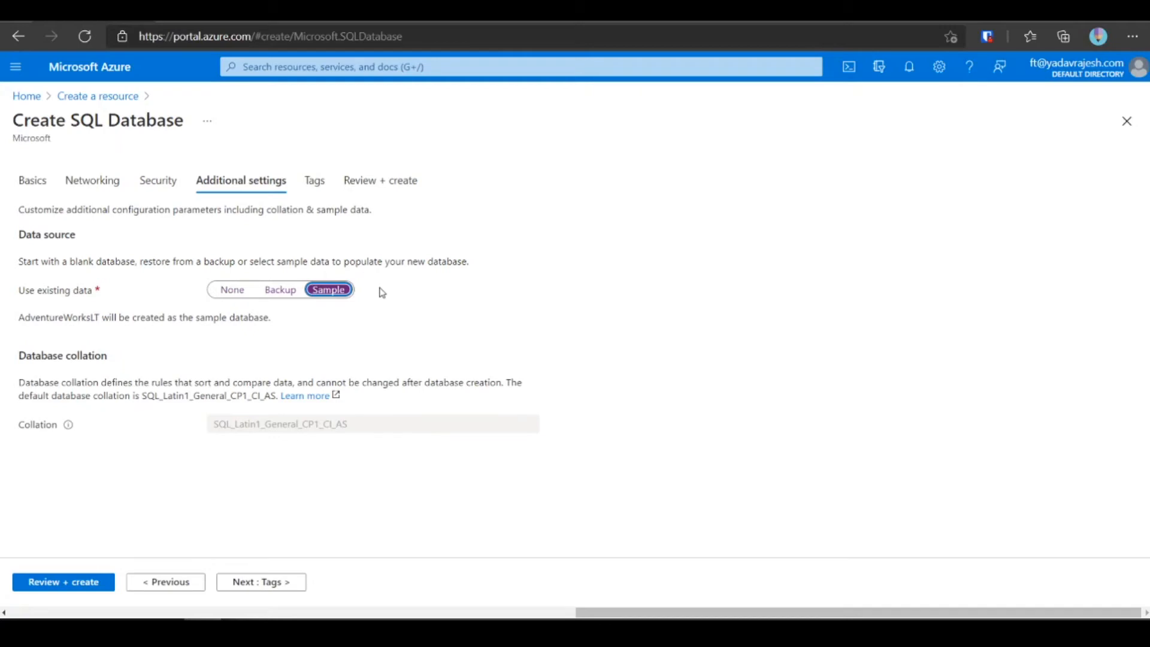
pyautogui.click(270, 583)
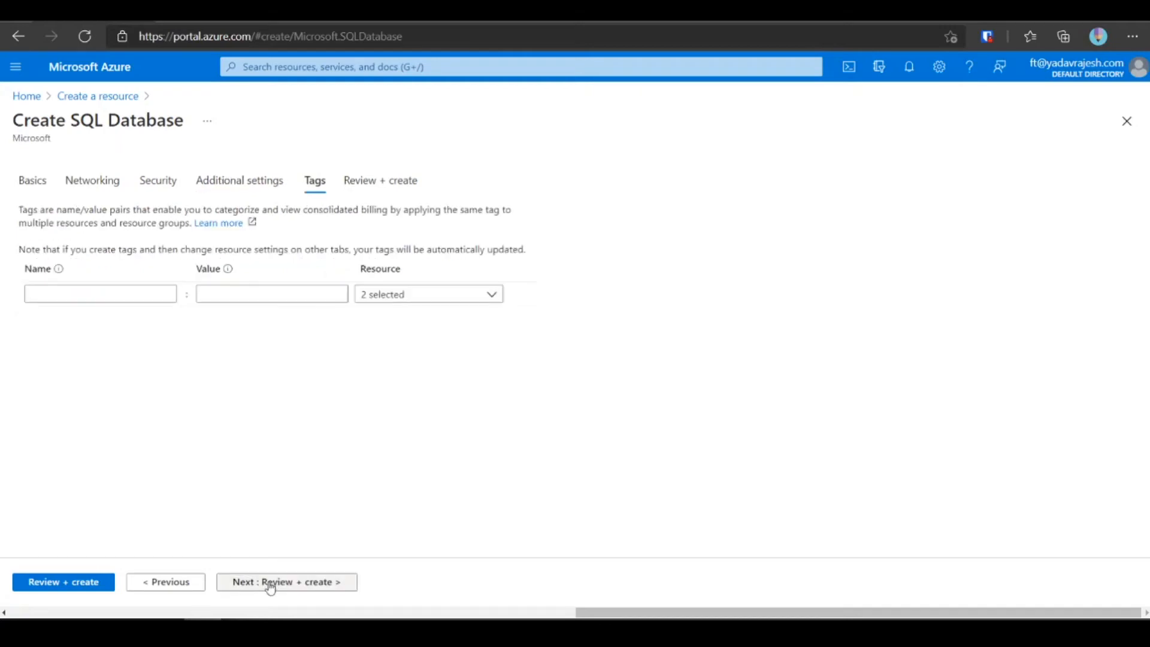
# Step: Check the Review + create summary and create the database in resource group sqldemogrp
pyautogui.click(270, 583)
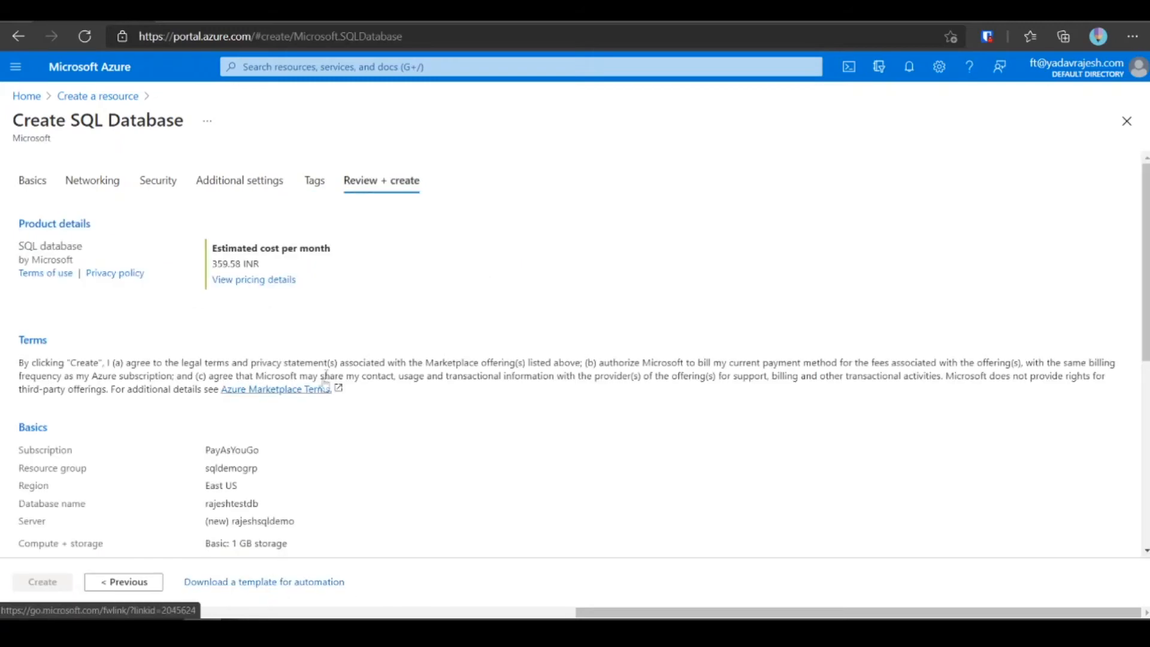
pyautogui.scroll(-4, 318, 299)
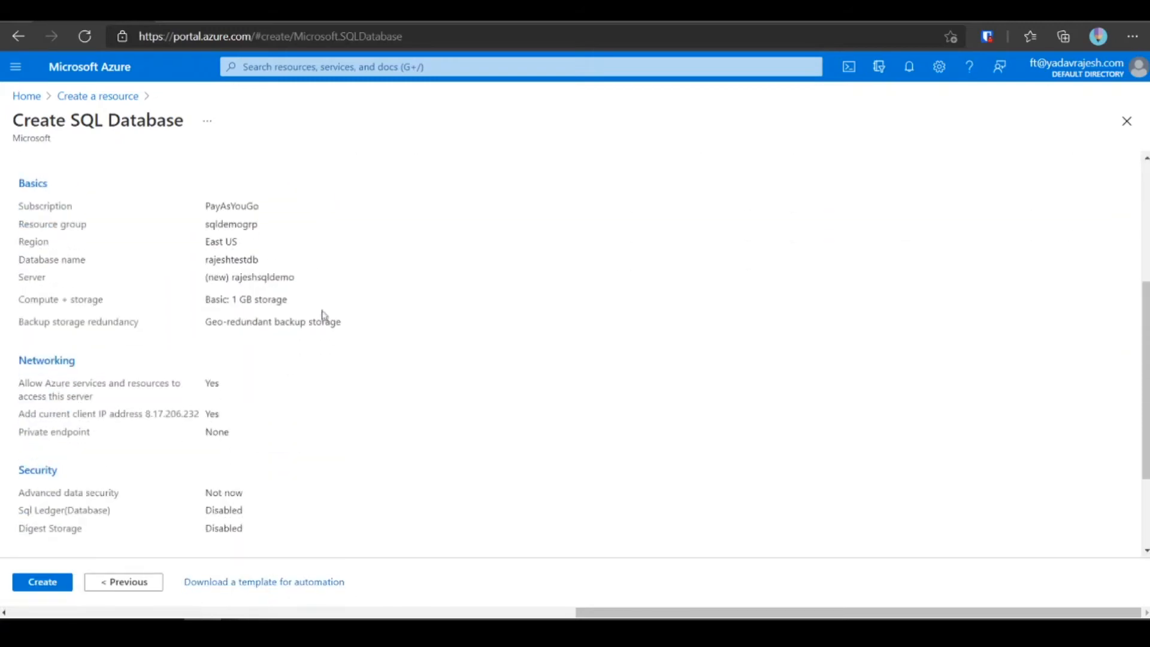
pyautogui.scroll(4, 322, 315)
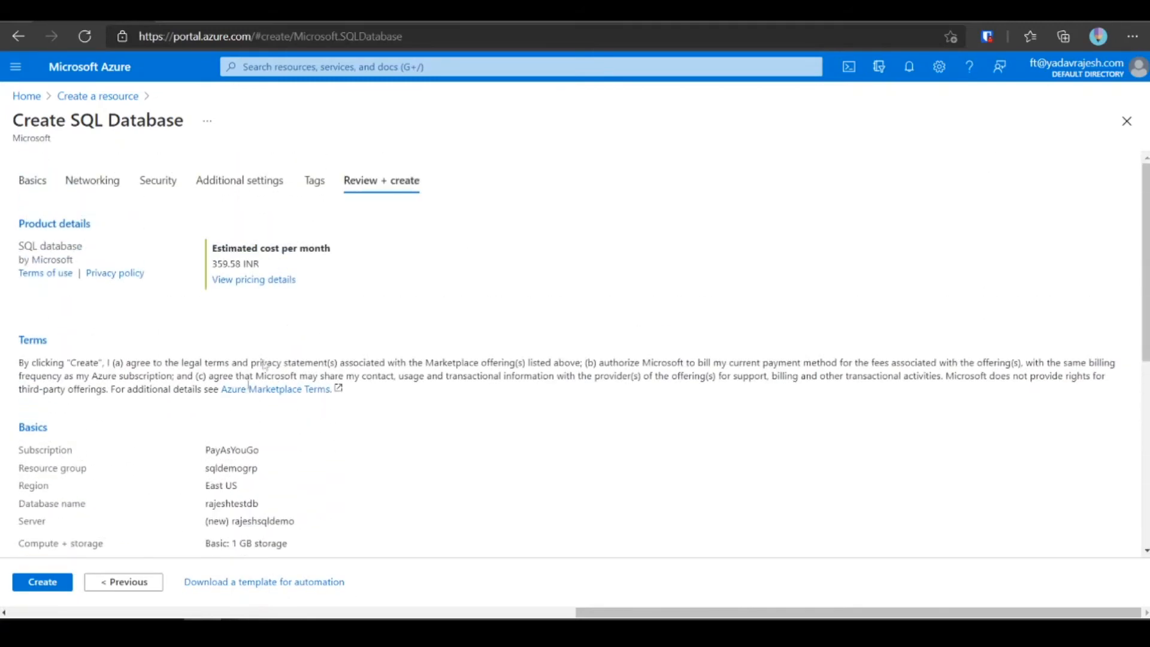
pyautogui.click(56, 591)
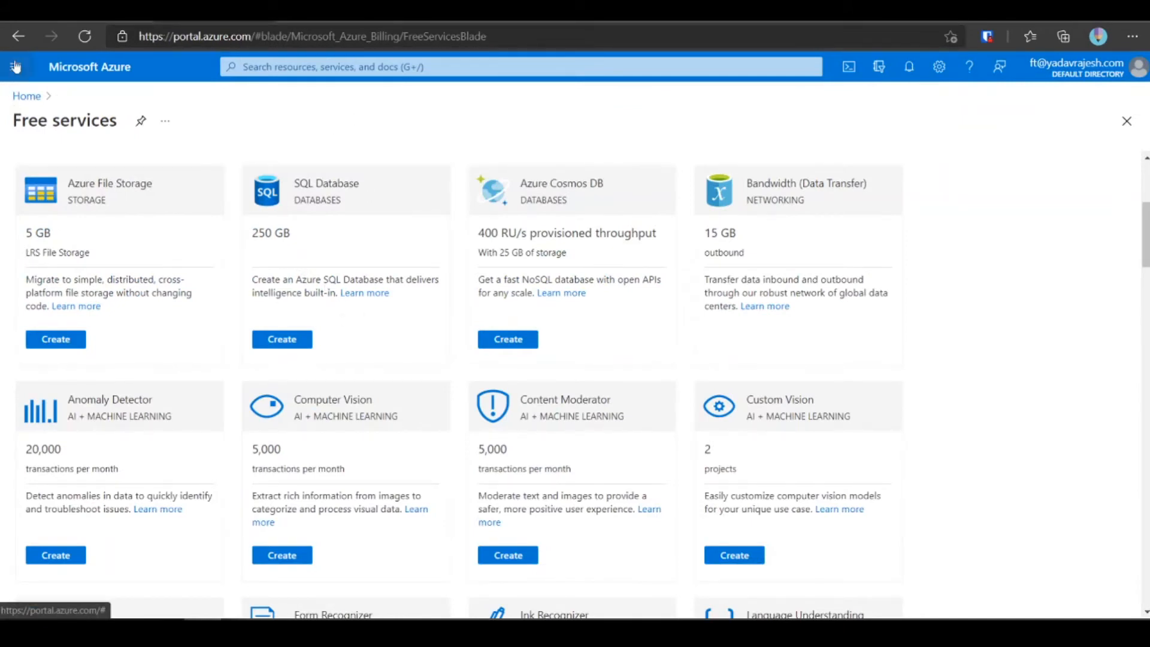
# Step: Search the portal for 'sql' and open SQL managed instances
pyautogui.click(250, 63)
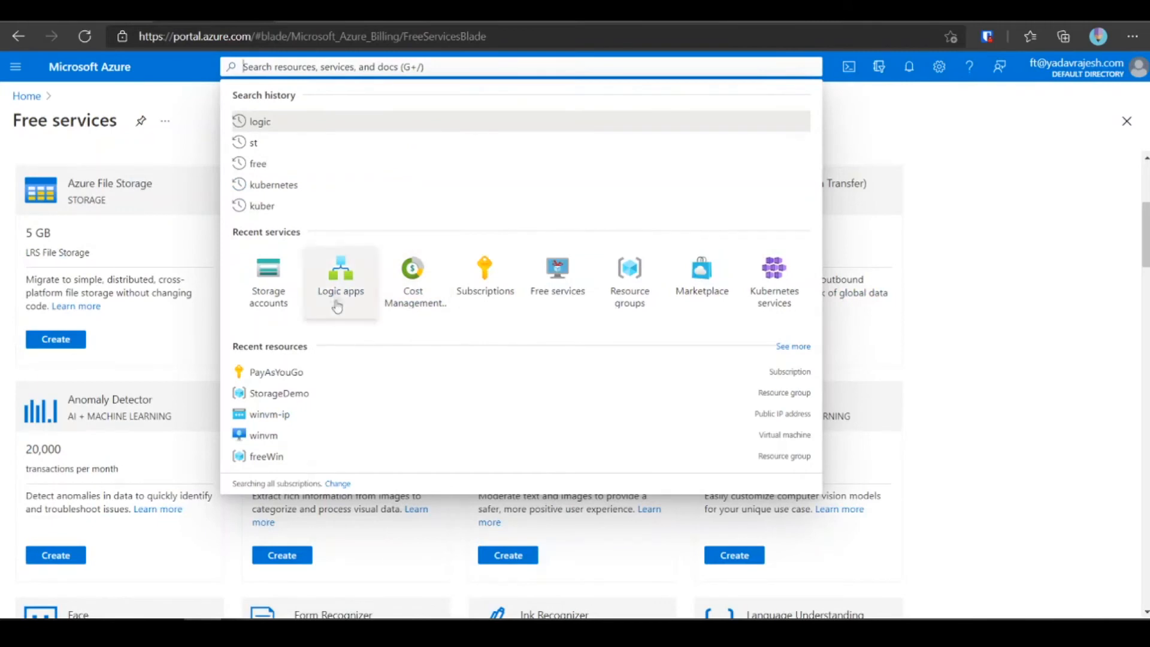
pyautogui.write('sql')
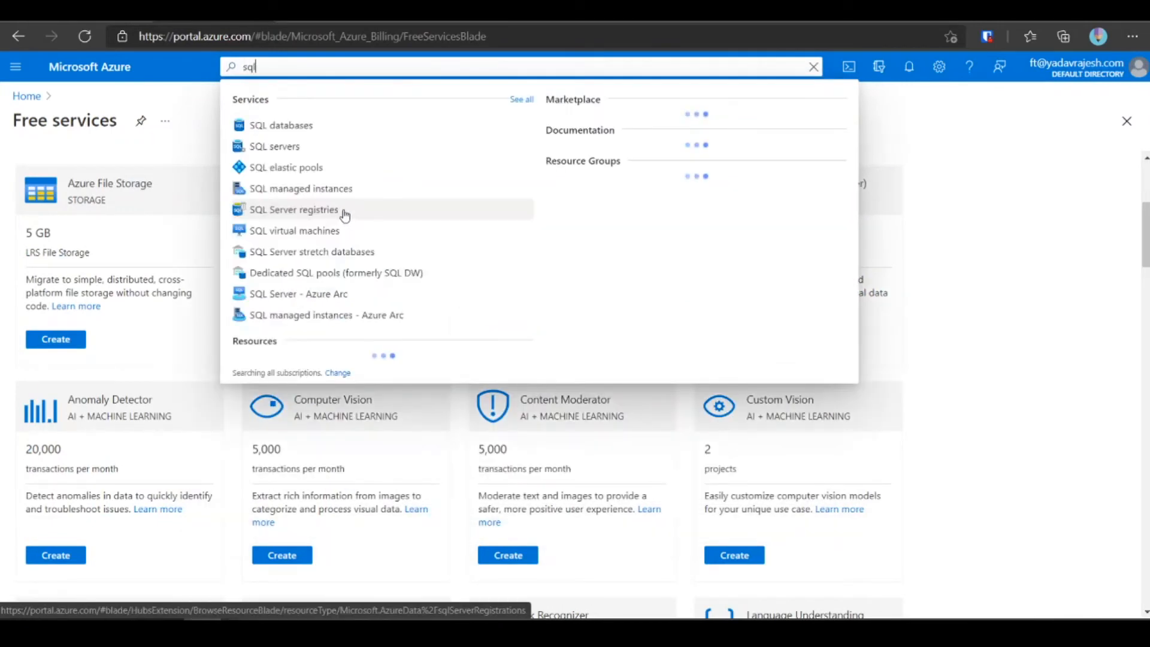
pyautogui.click(288, 189)
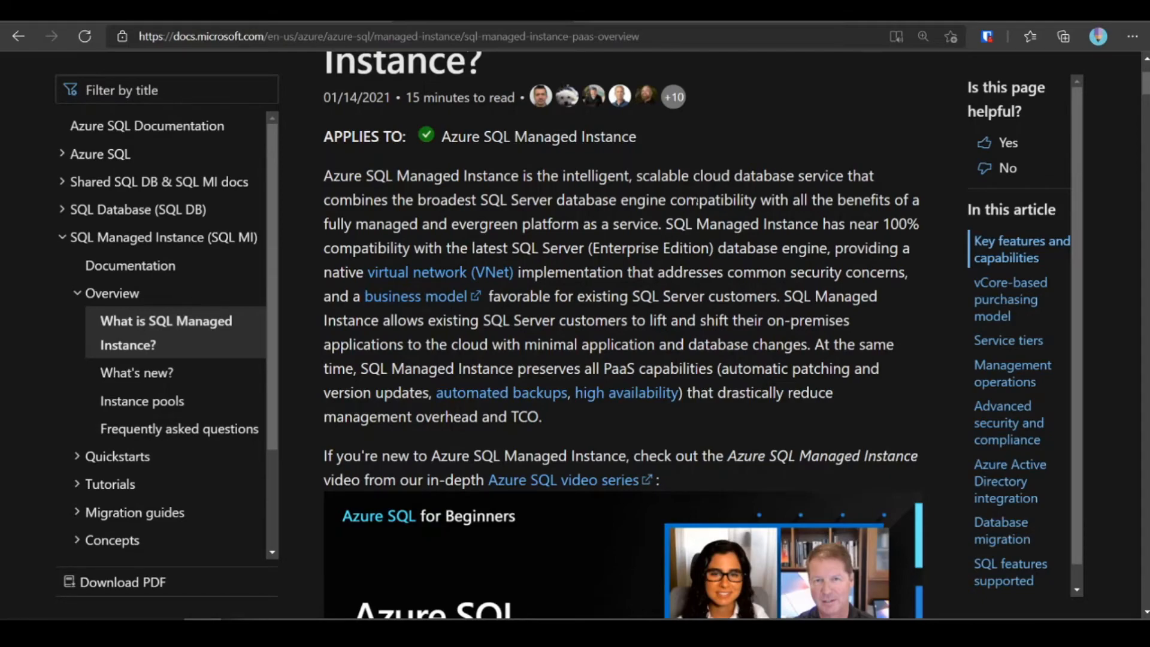
pyautogui.scroll(3, 696, 201)
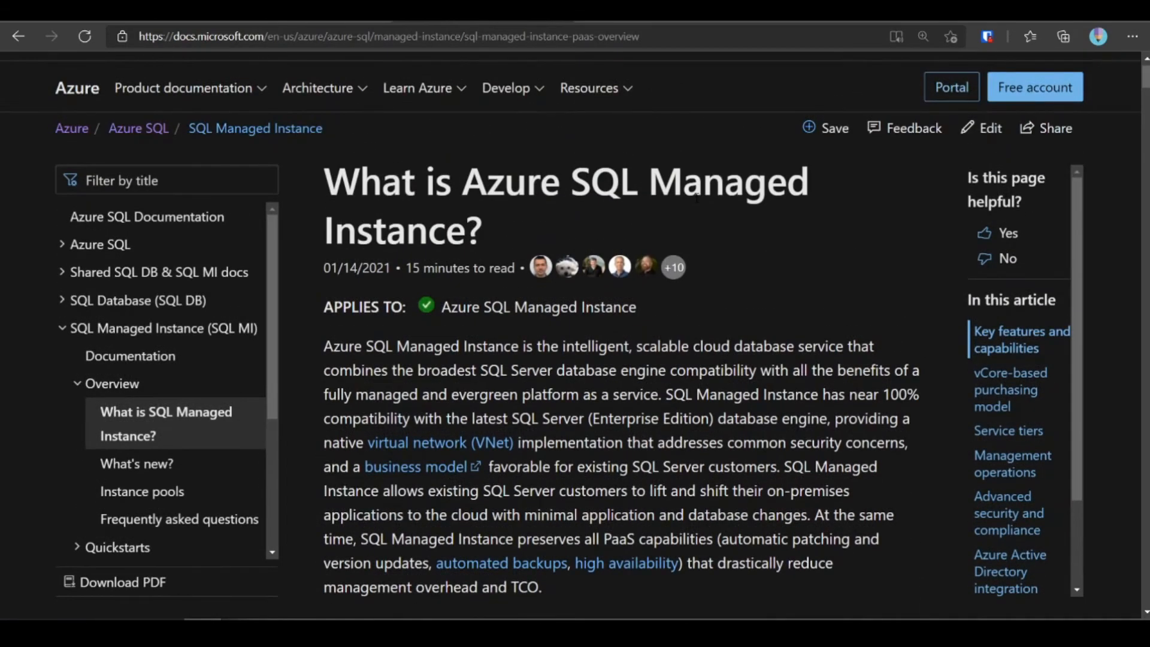
pyautogui.scroll(-4, 695, 218)
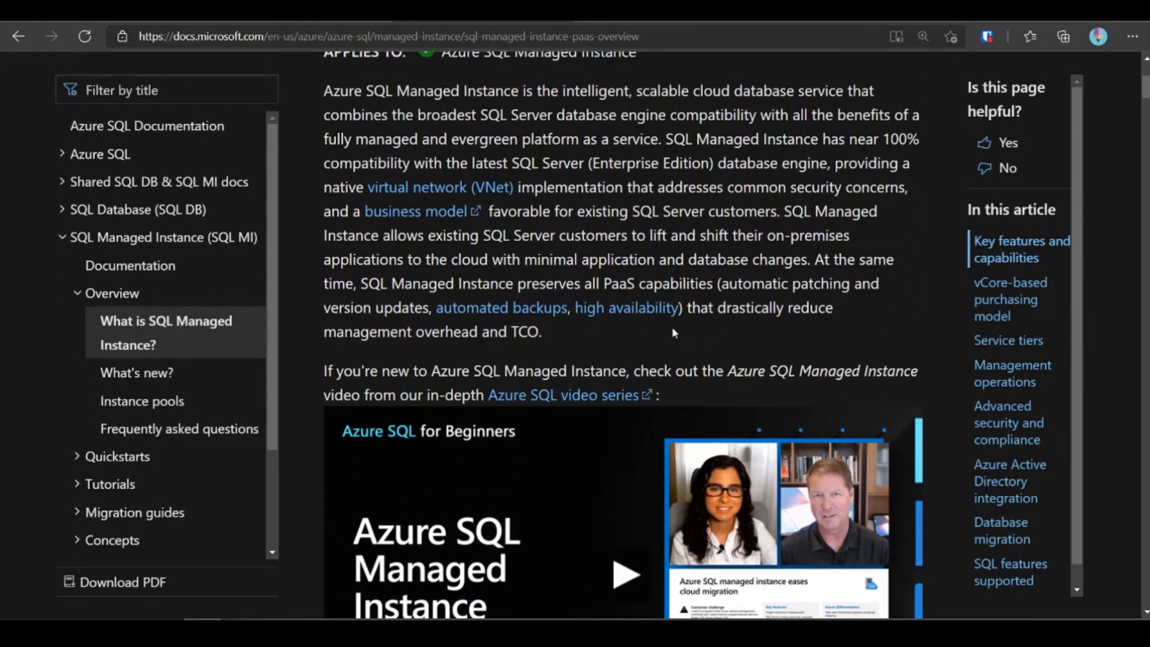
pyautogui.scroll(5, 673, 333)
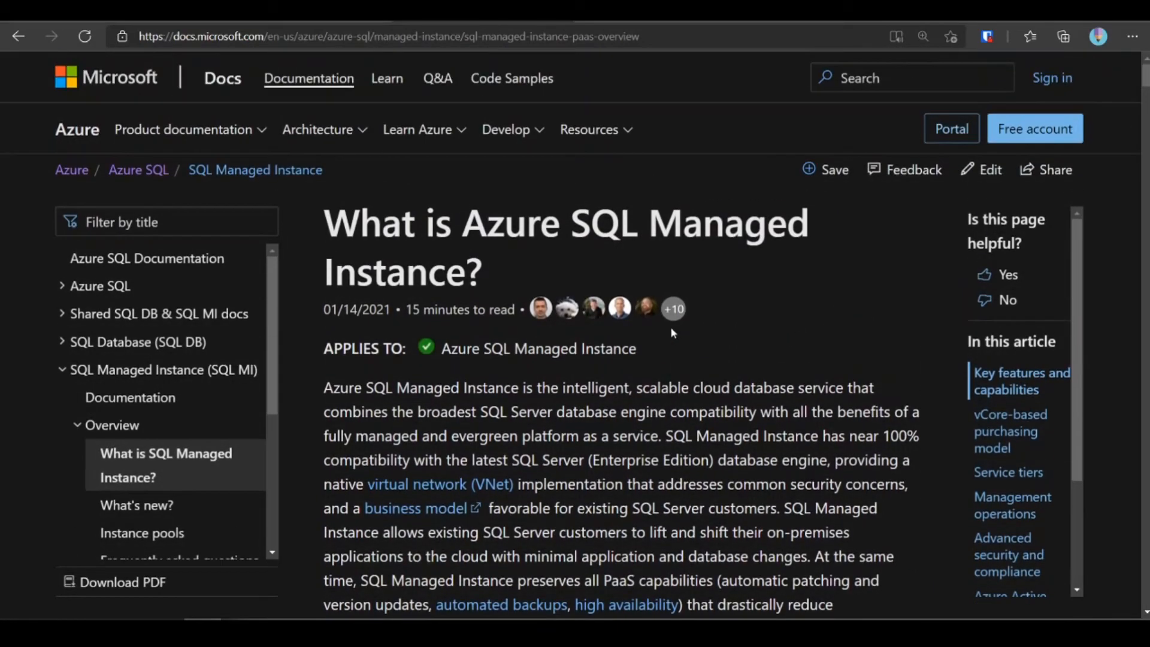
pyautogui.moveTo(482, 273); pyautogui.dragTo(336, 230)
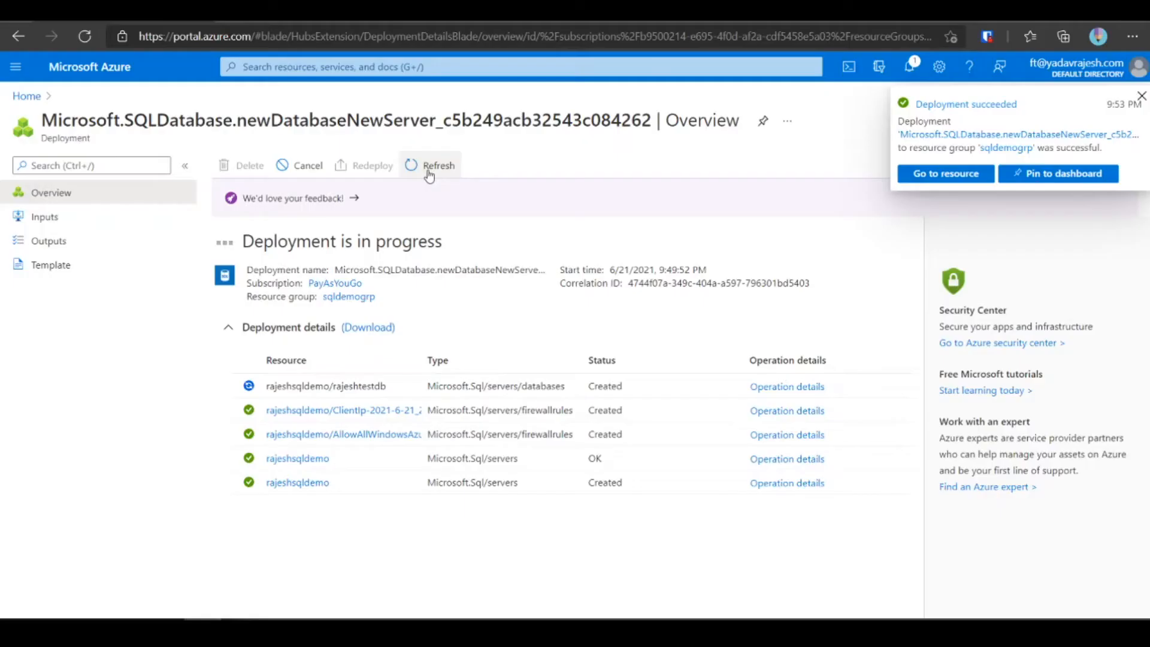
# Step: Refresh the deployment status and go to the new rajeshtestdb database's overview
pyautogui.click(428, 168)
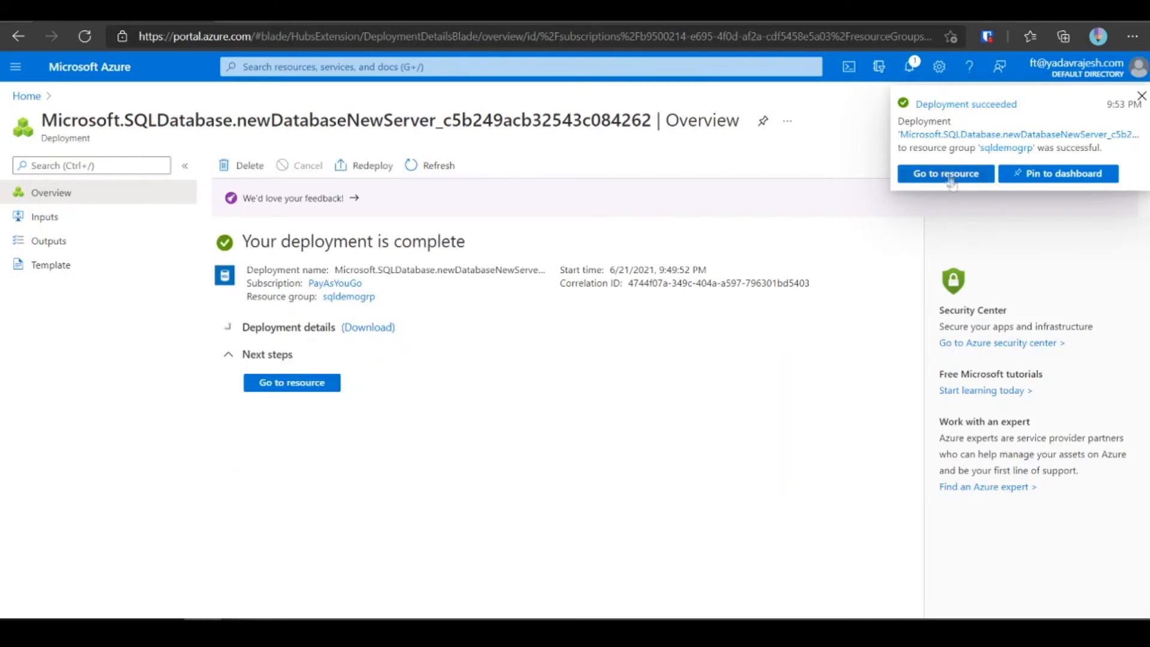
pyautogui.click(963, 175)
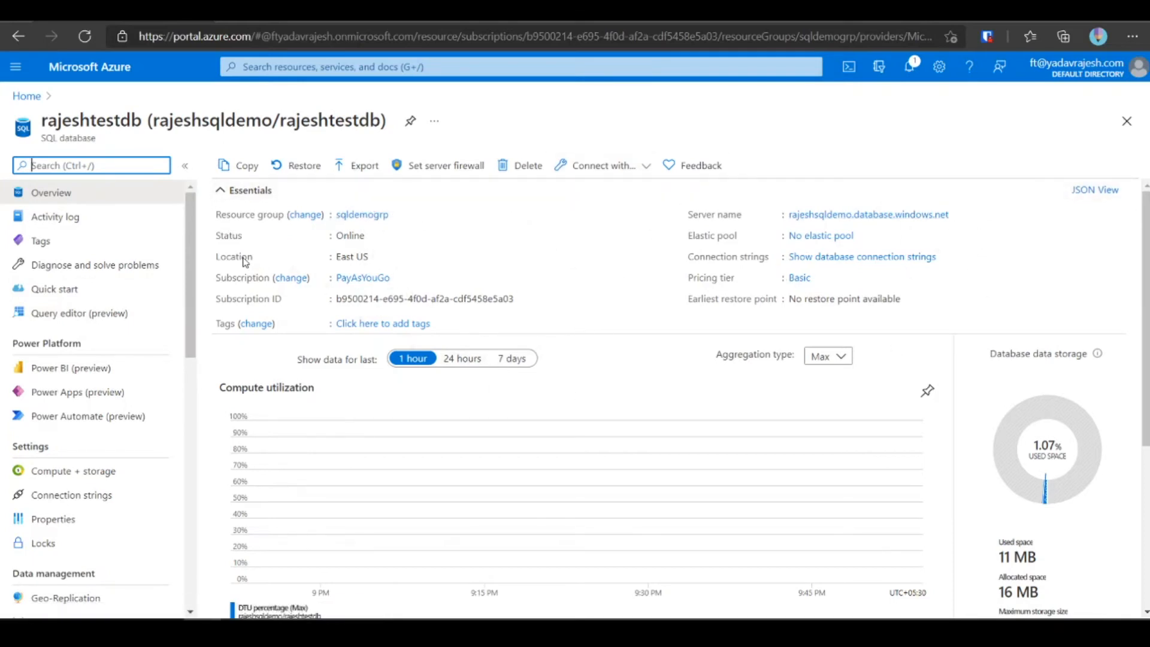
# Step: Look over the rajeshtestdb Overview page, then open its Activity log
pyautogui.click(495, 224)
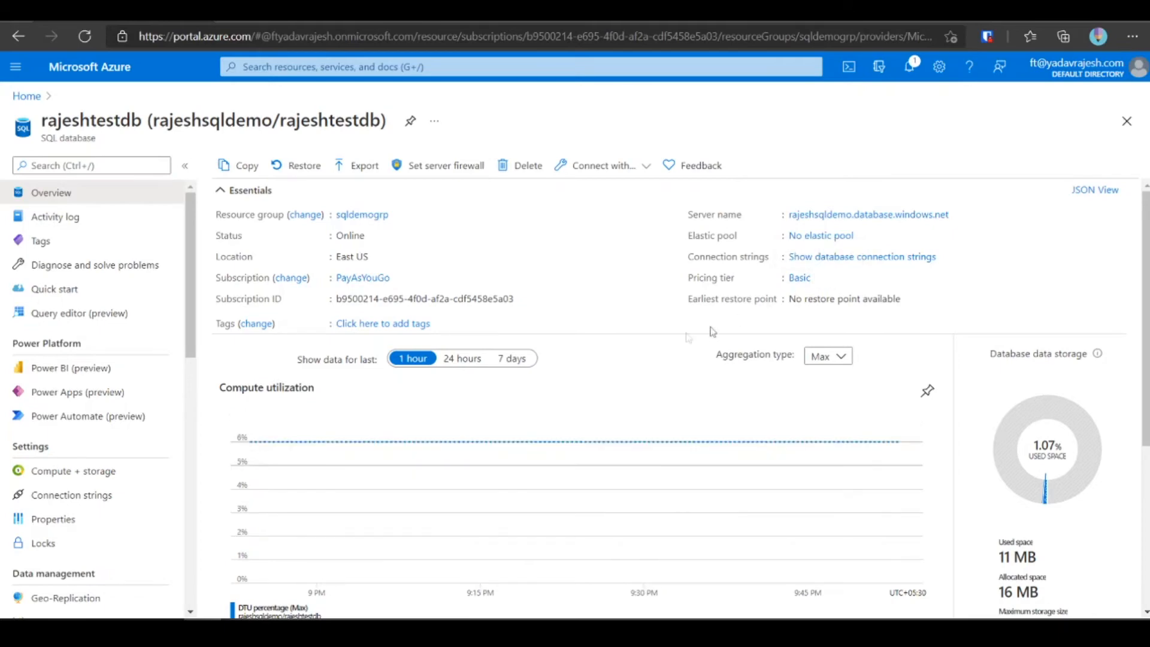
pyautogui.scroll(-5, 527, 373)
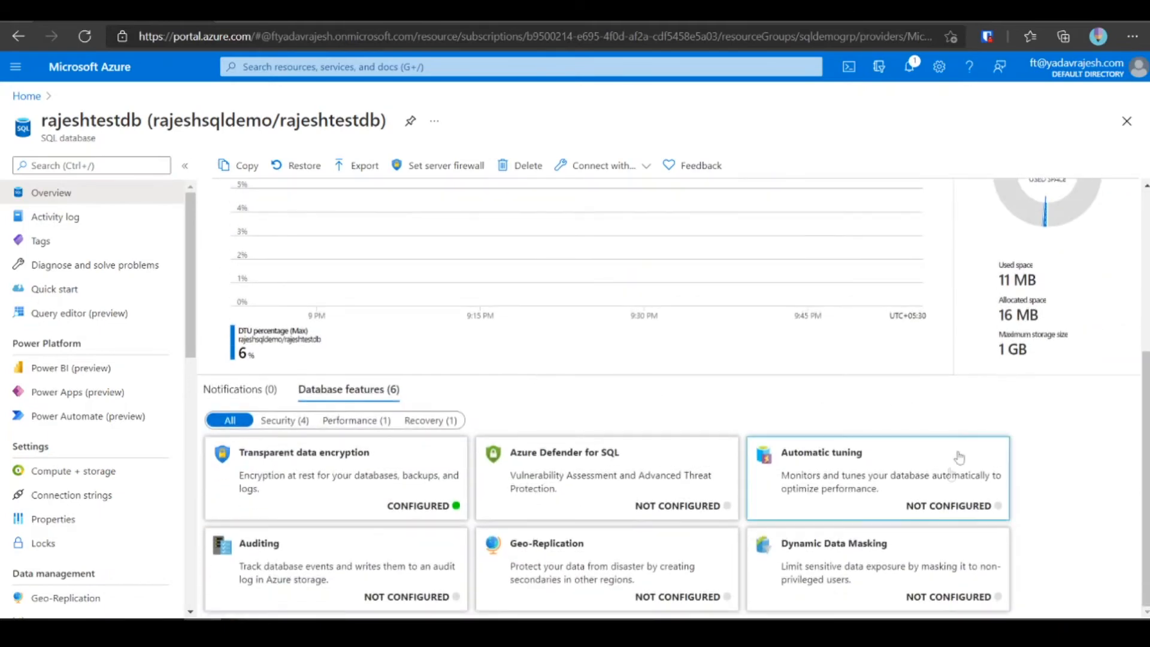
pyautogui.scroll(1, 206, 325)
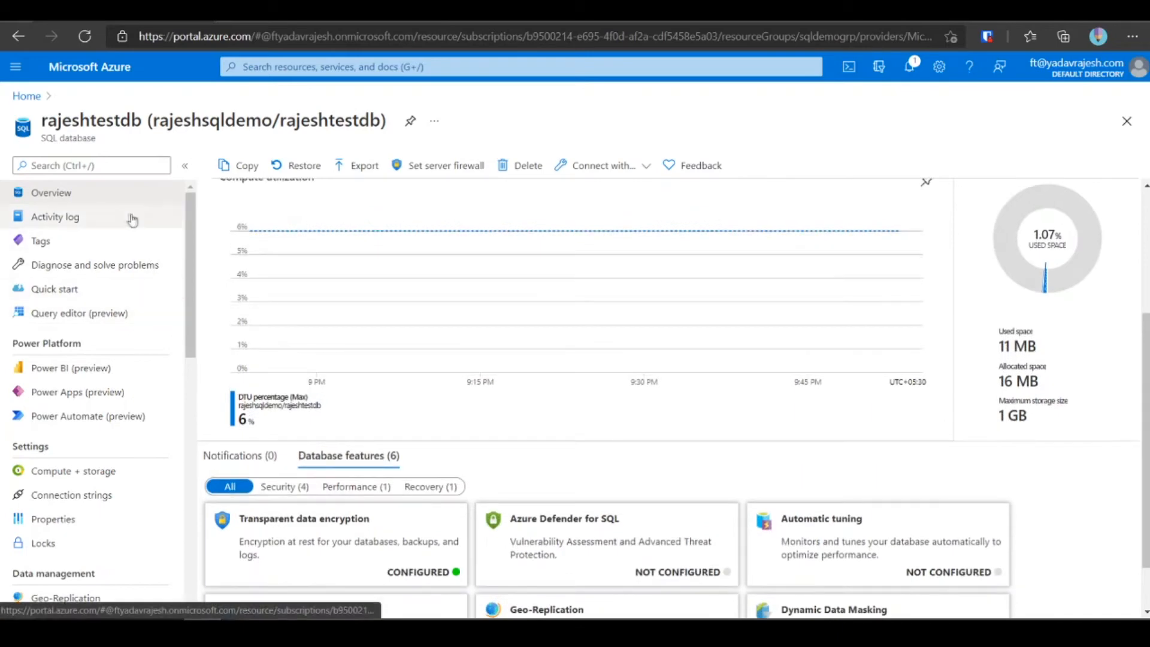
pyautogui.click(113, 222)
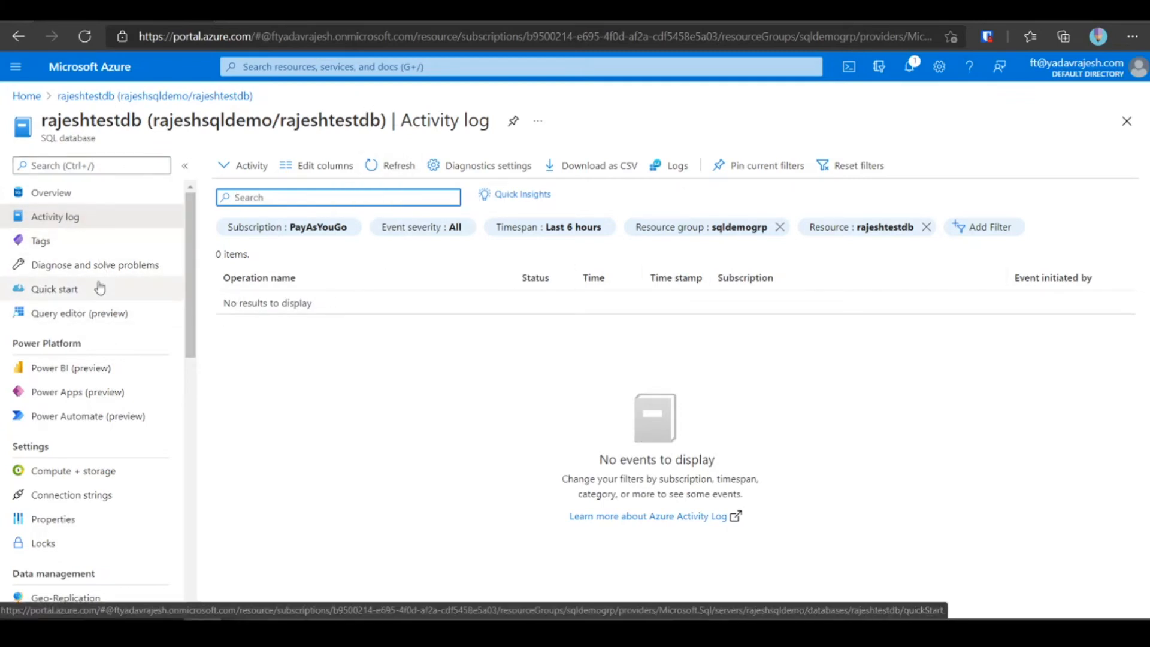
# Step: Log into rajeshtestdb's Query editor with SQL authentication, pasting the password saved in Notepad
pyautogui.click(114, 314)
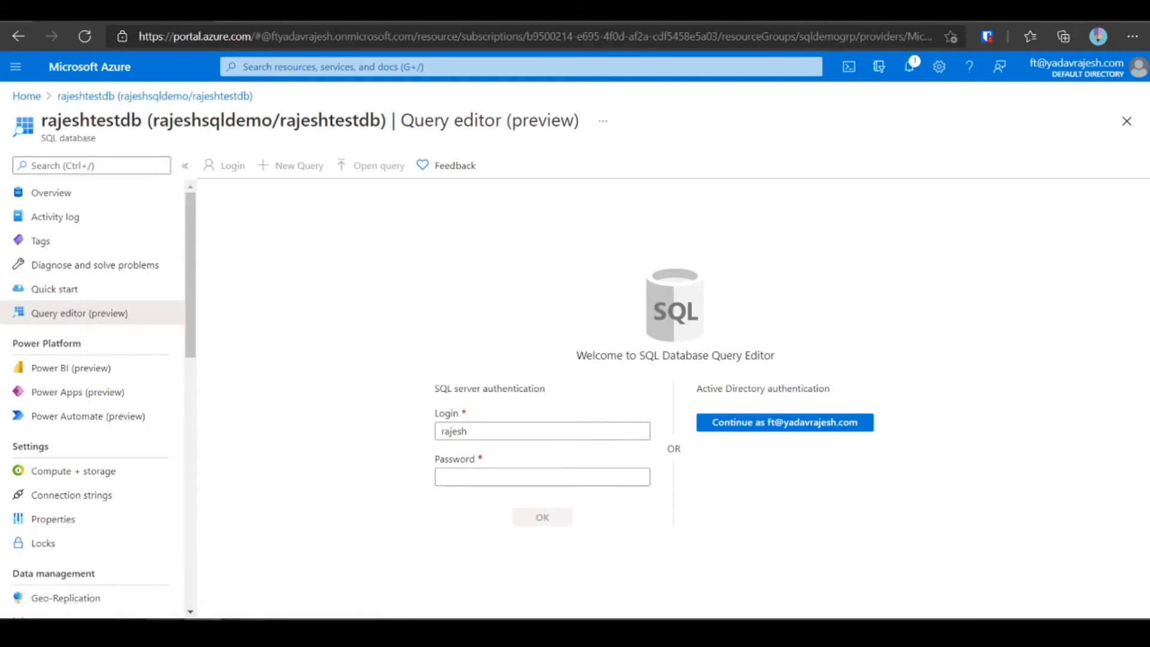
pyautogui.click(165, 633)
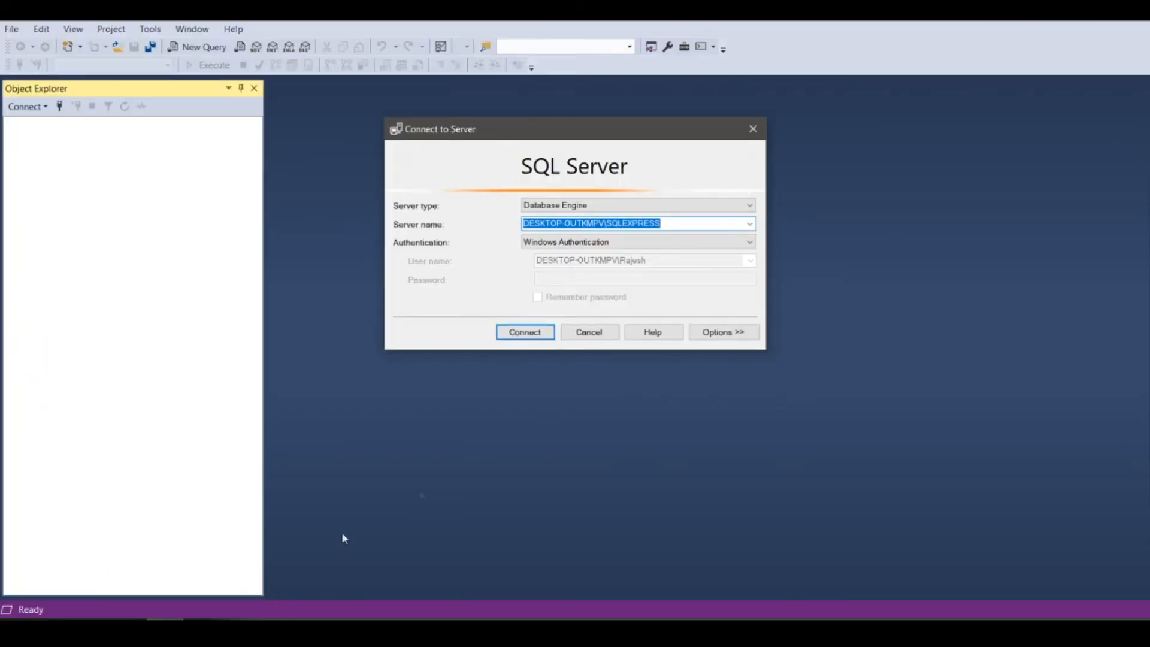
pyautogui.click(202, 632)
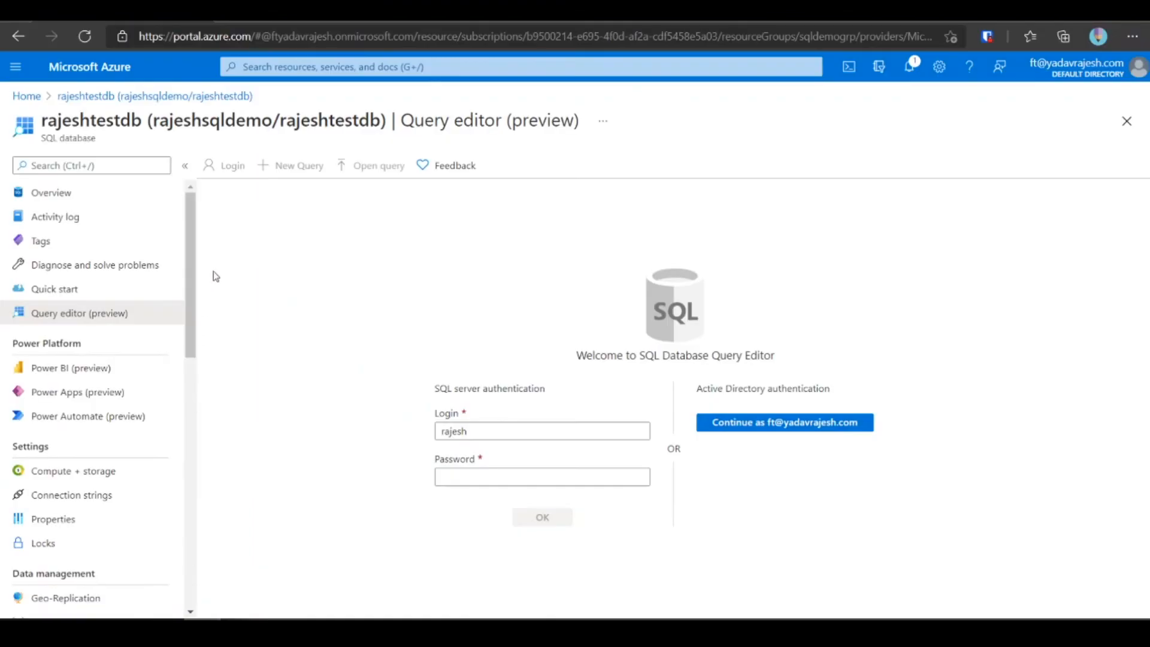
pyautogui.click(466, 483)
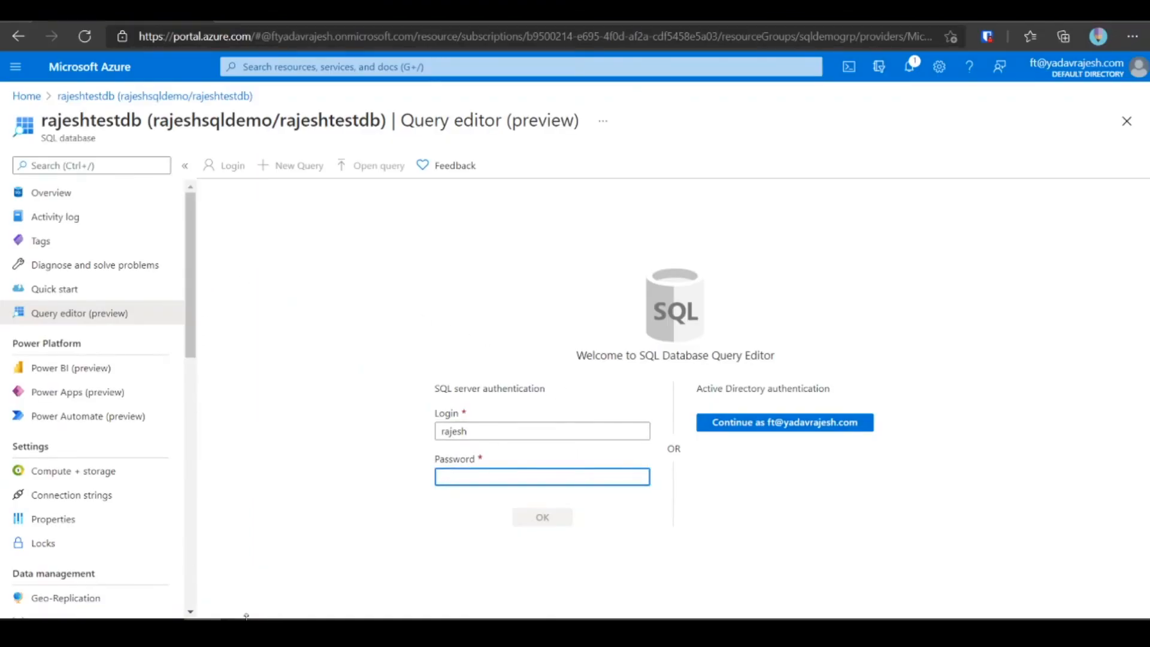
pyautogui.click(240, 632)
pyautogui.click(390, 462)
pyautogui.moveTo(390, 462); pyautogui.dragTo(229, 452)
pyautogui.hotkey('ctrl', 'c')
pyautogui.hotkey('alt', 'Tab')
pyautogui.hotkey('ctrl', 'v')
pyautogui.click(542, 517)
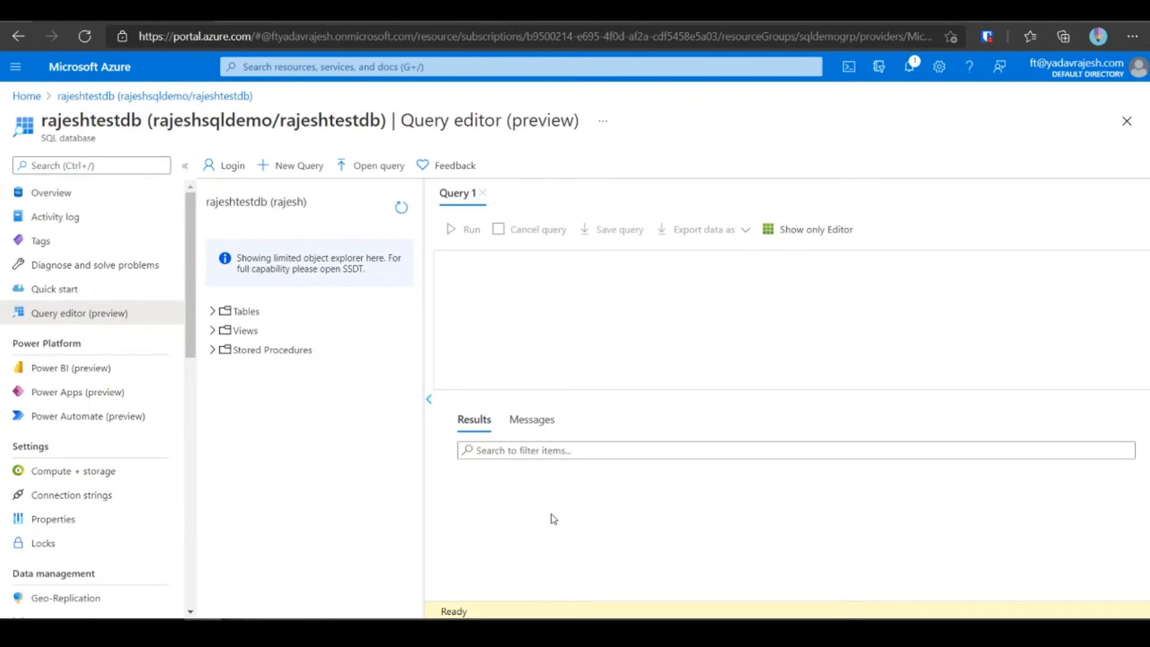
# Step: Expand and collapse rajeshtestdb's Tables list in the query editor, then go to Compute + storage
pyautogui.click(214, 312)
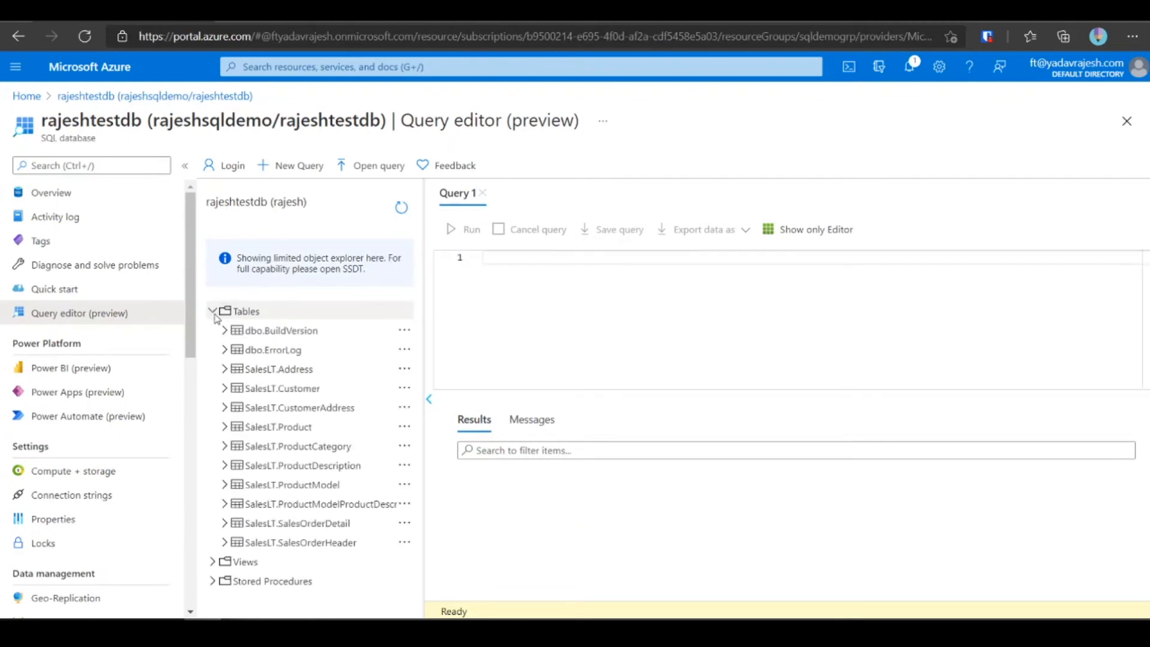
pyautogui.click(213, 312)
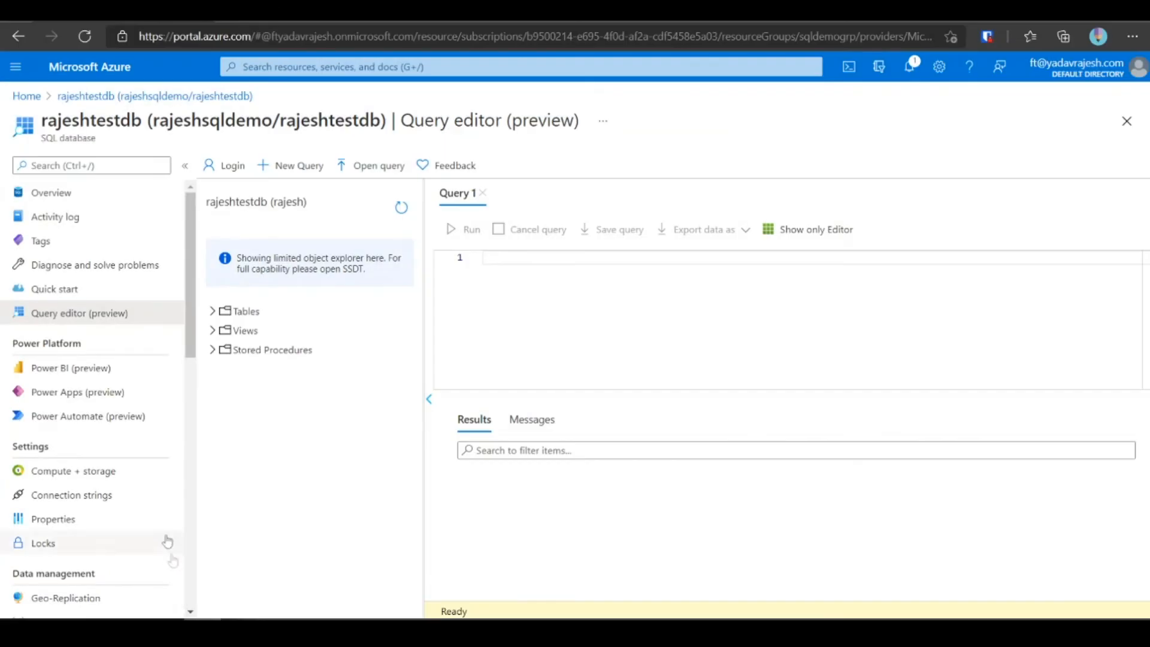
pyautogui.scroll(-3, 123, 403)
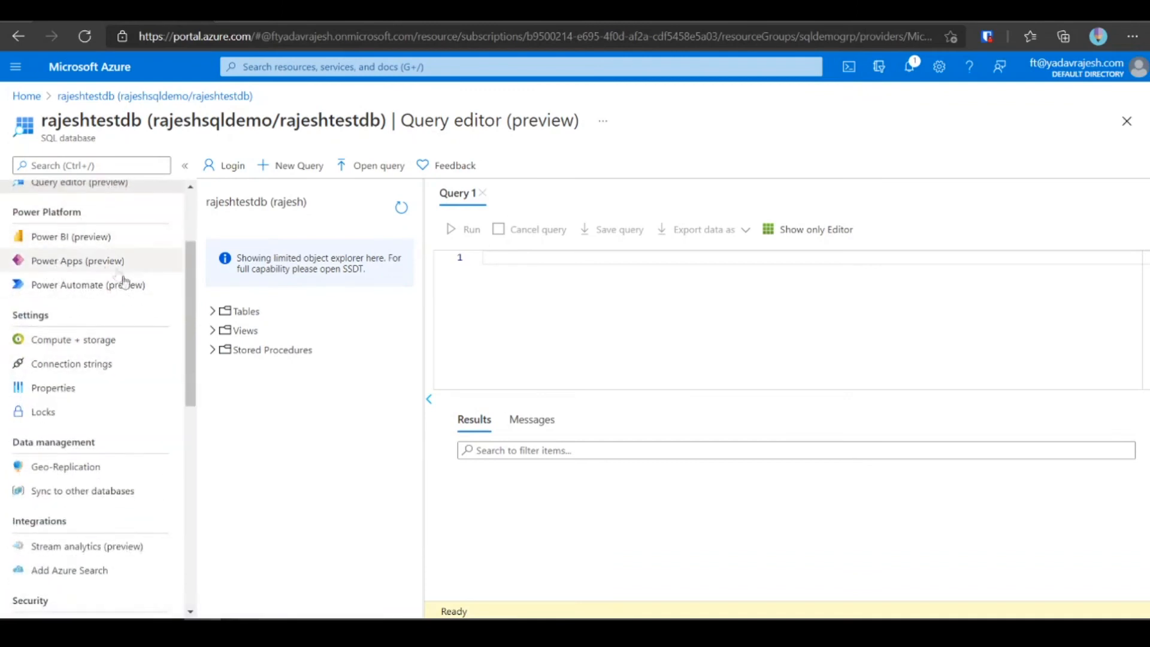
pyautogui.moveTo(139, 314); pyautogui.dragTo(2, 230)
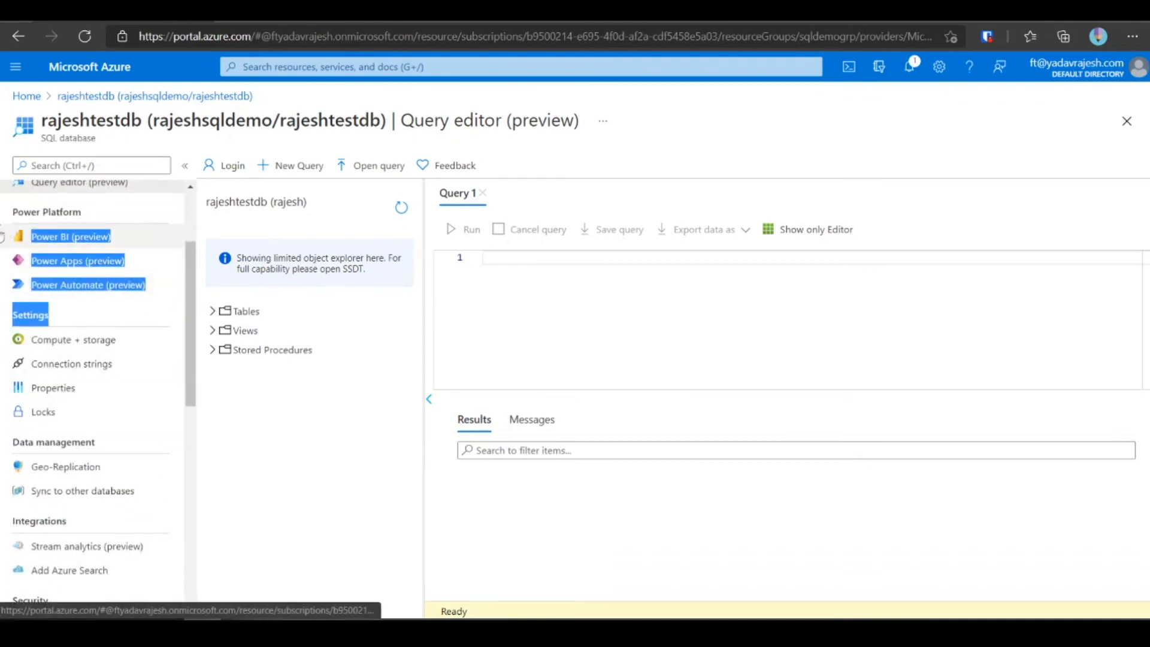
pyautogui.click(289, 513)
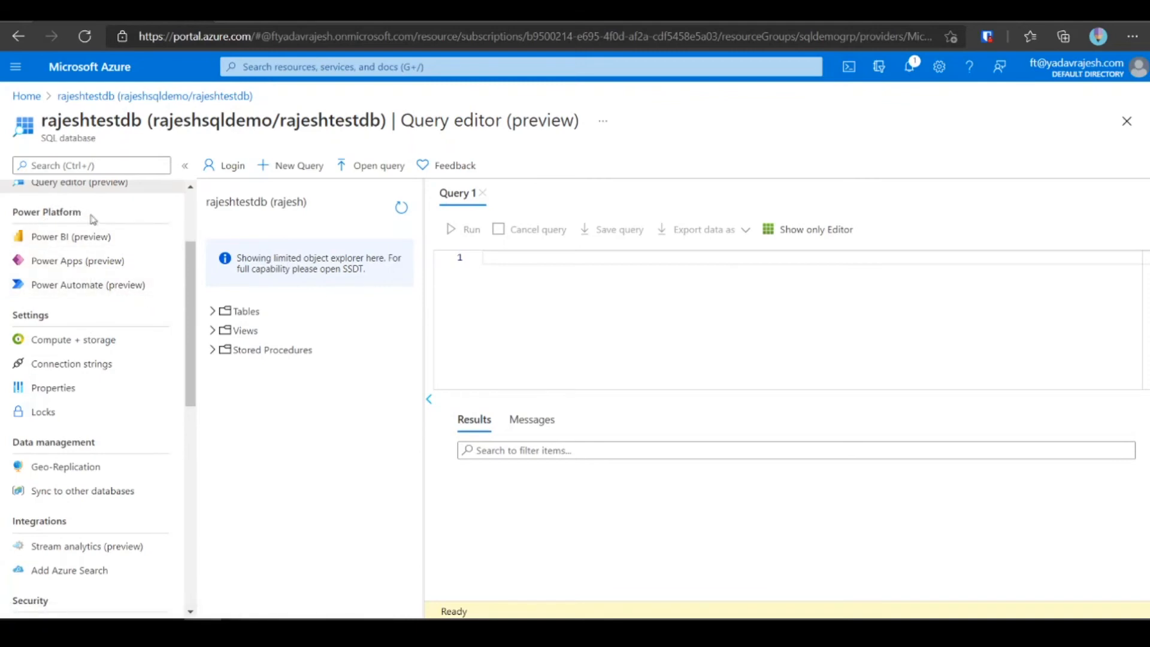
pyautogui.moveTo(91, 218); pyautogui.dragTo(10, 216)
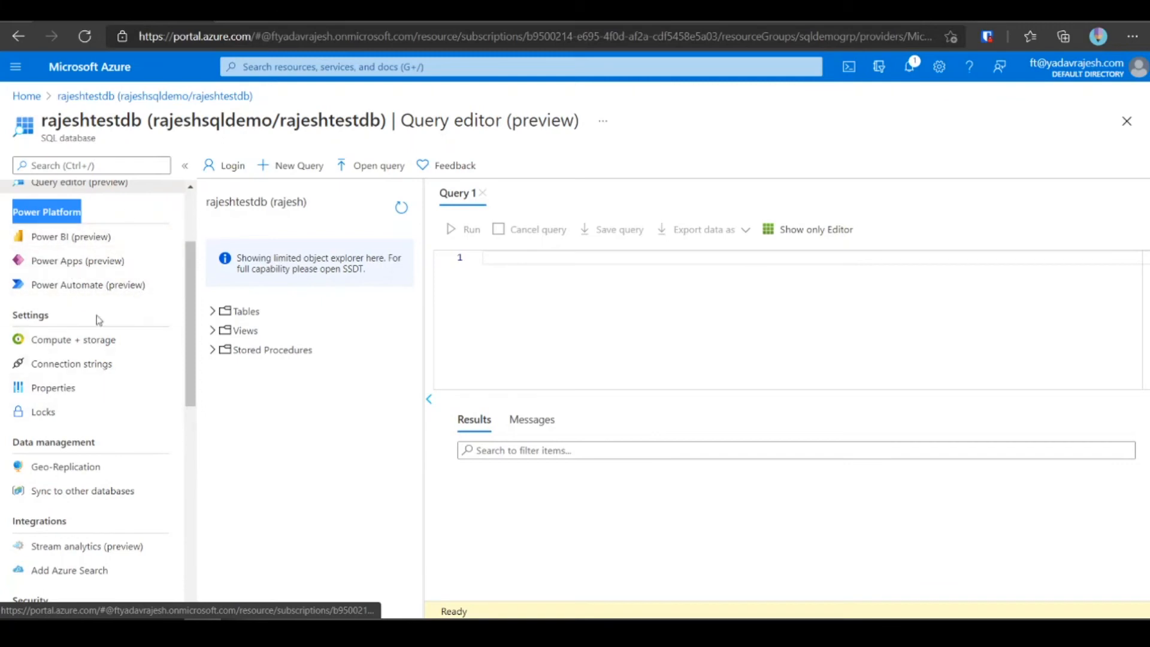
pyautogui.click(103, 340)
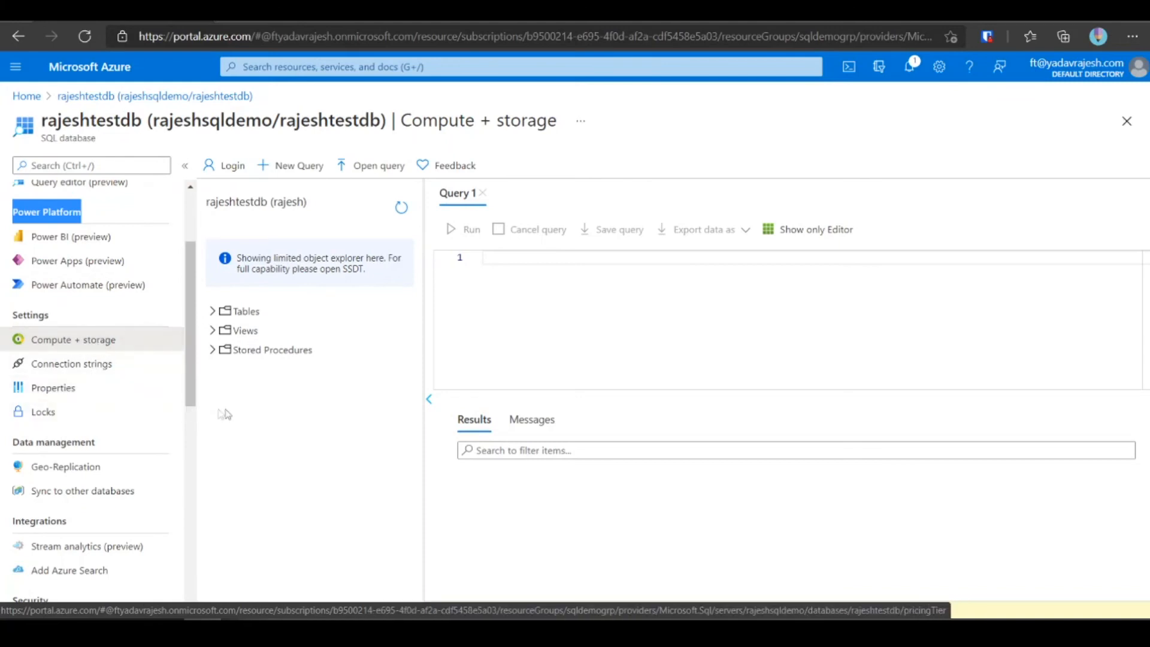
# Step: Open Compute + storage, discarding the query editor's unsaved edits
pyautogui.click(102, 341)
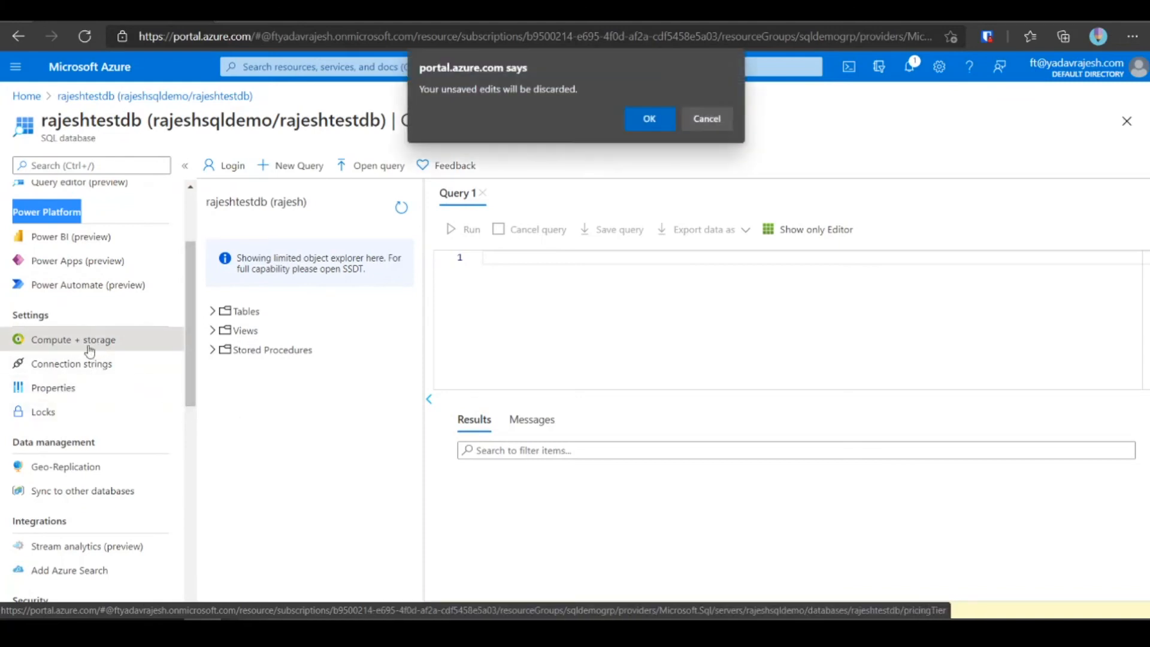
pyautogui.click(664, 116)
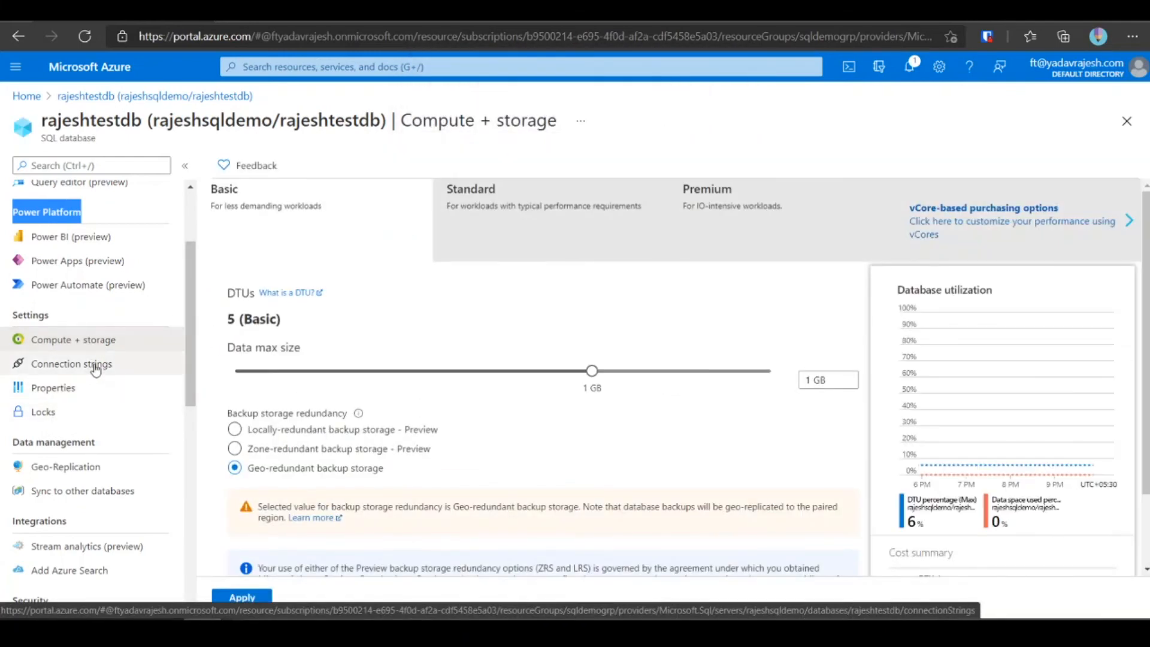
pyautogui.click(95, 366)
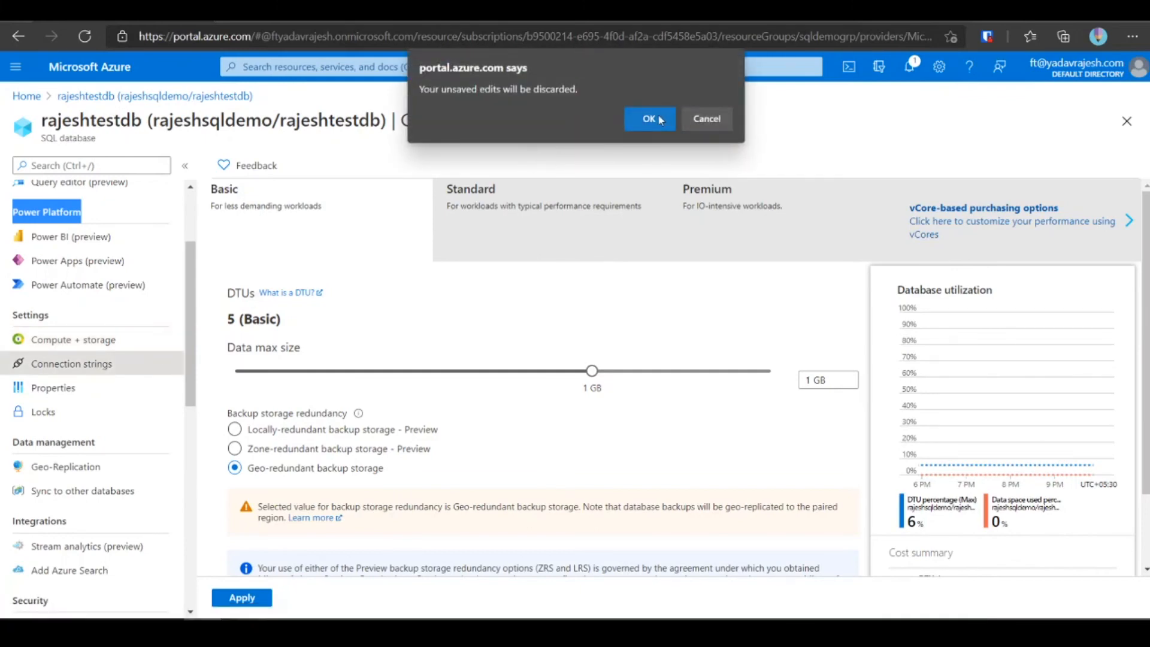
pyautogui.click(715, 122)
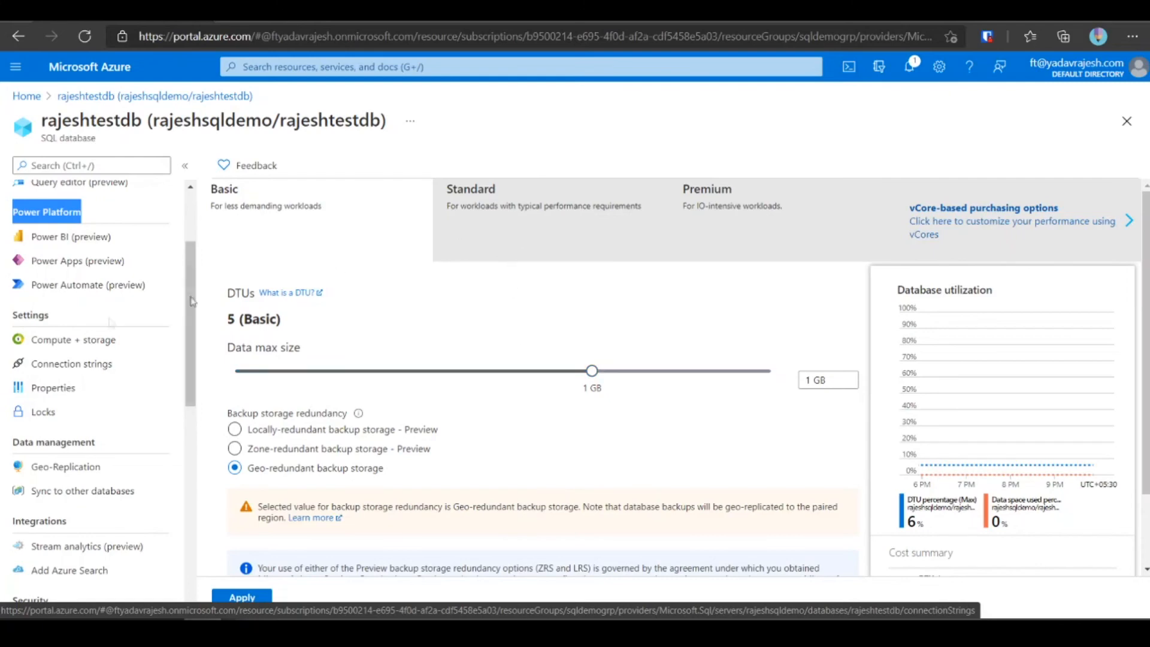
# Step: Compare the Standard and Premium tiers, keeping Basic with 5 DTUs and 1 GB
pyautogui.click(623, 216)
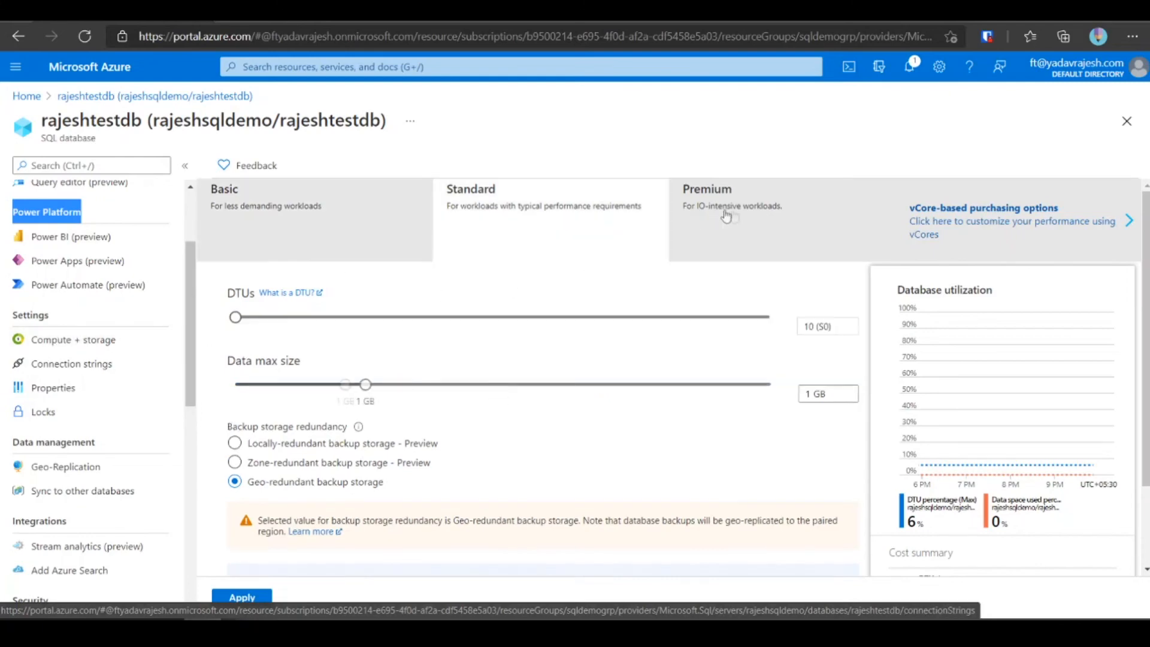
pyautogui.click(786, 220)
pyautogui.click(364, 222)
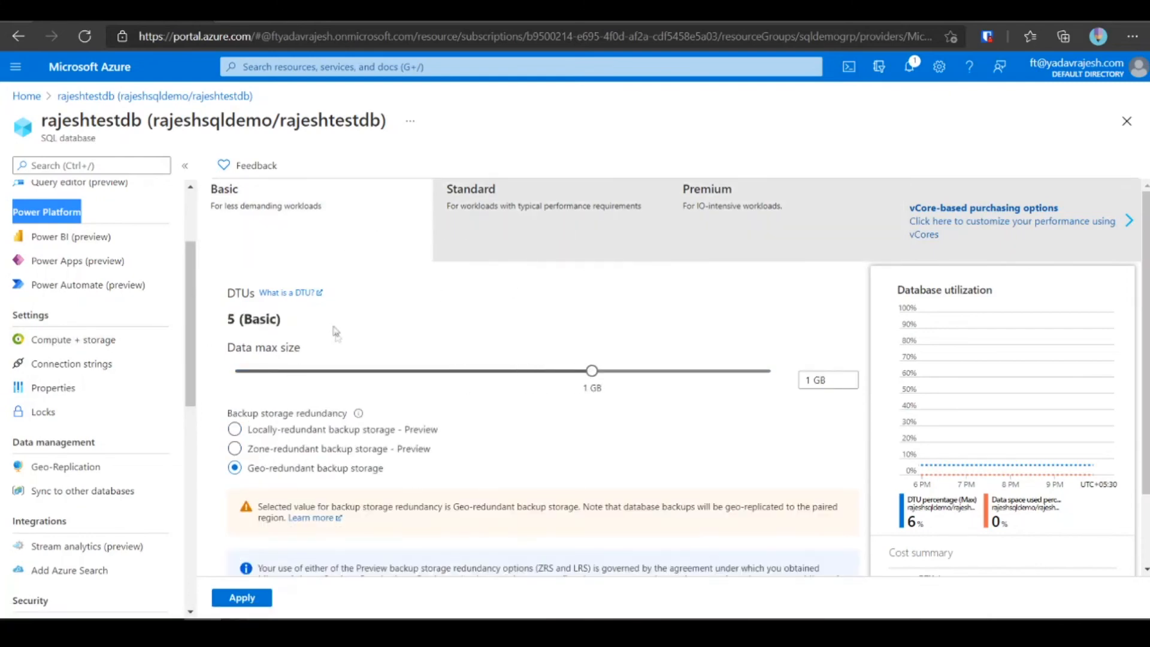
pyautogui.scroll(-2, 605, 483)
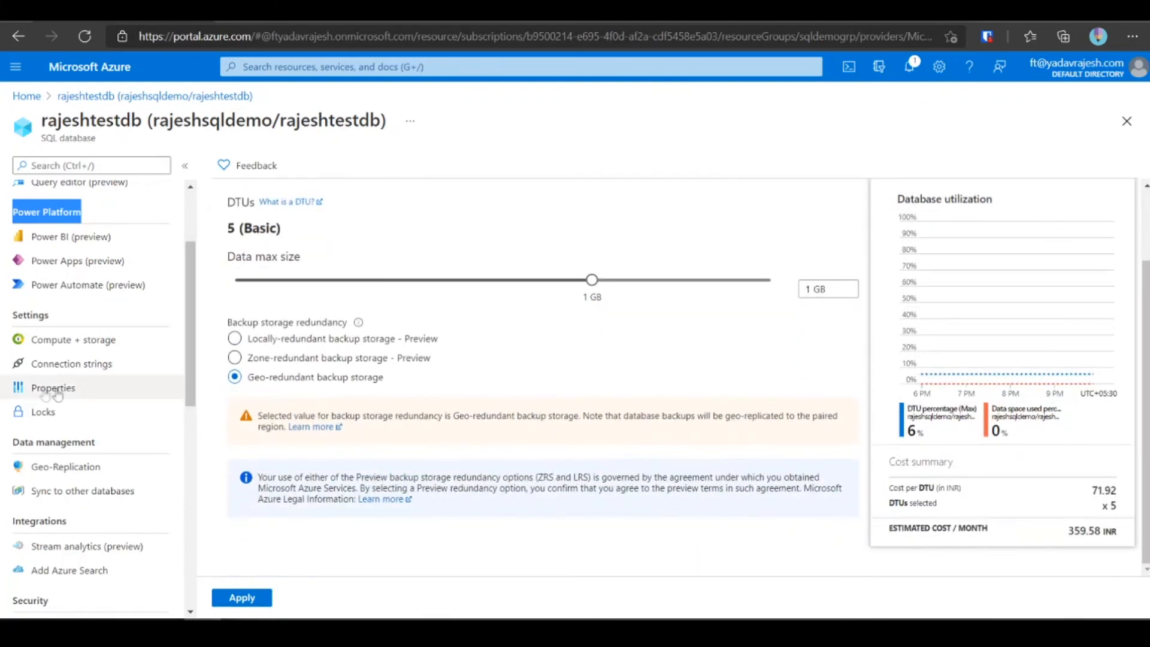
pyautogui.click(84, 365)
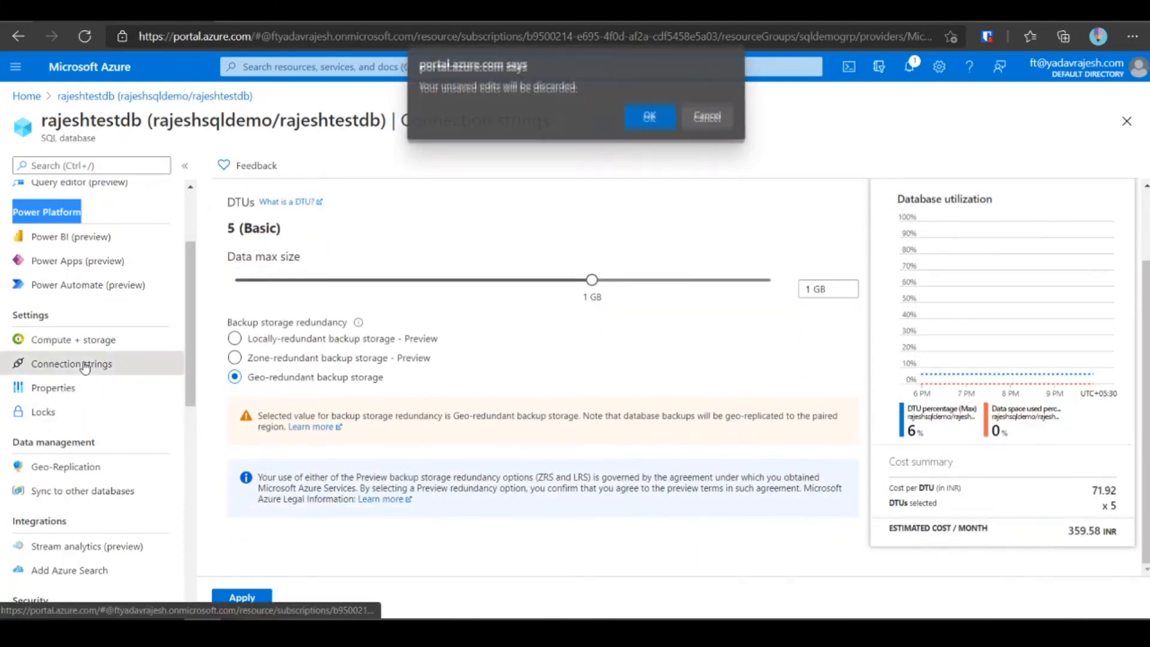
# Step: Review the ADO.NET SQL-authentication connection string, then return to rajeshtestdb's Overview
pyautogui.click(652, 115)
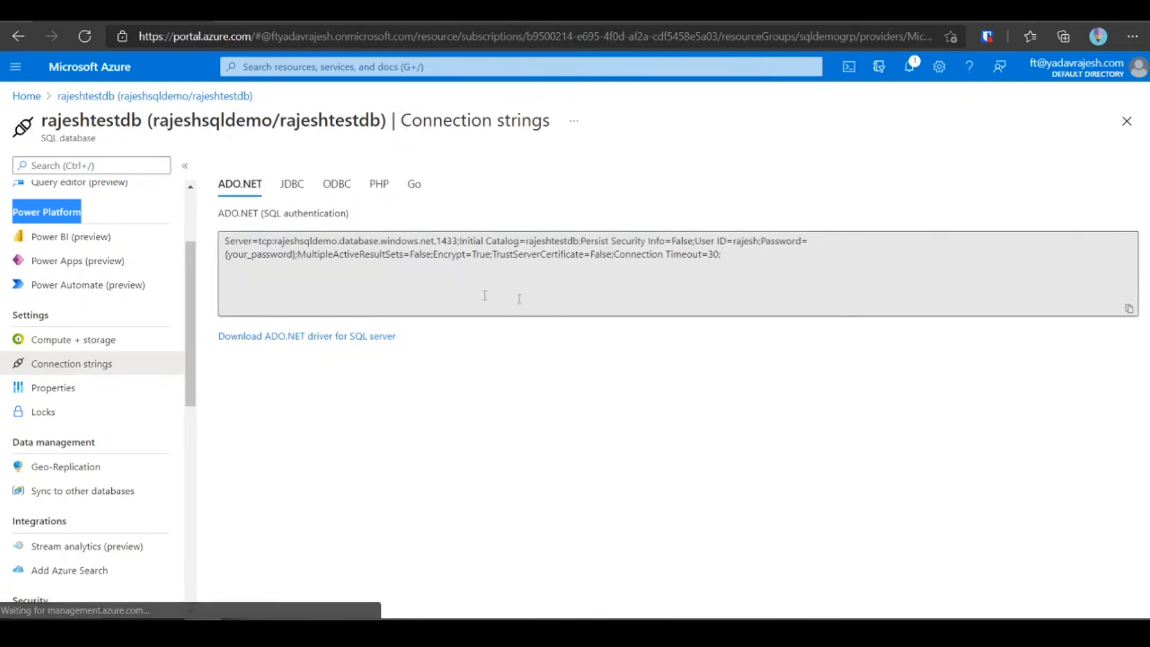
pyautogui.click(784, 254)
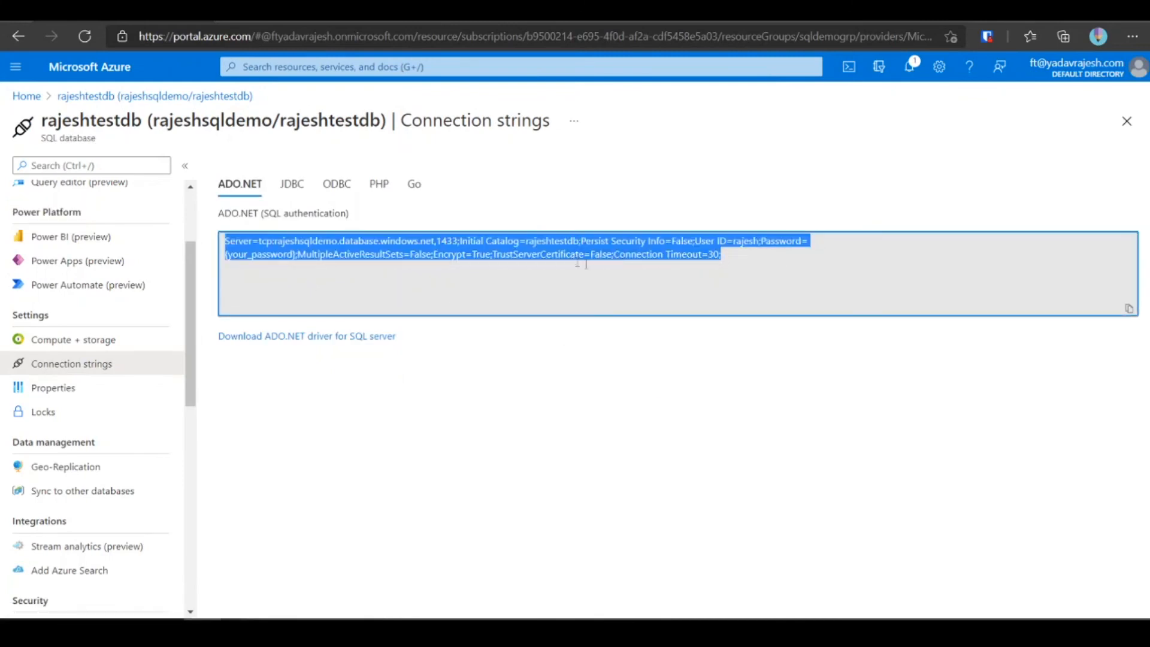
pyautogui.scroll(-4, 128, 457)
pyautogui.scroll(2, 120, 271)
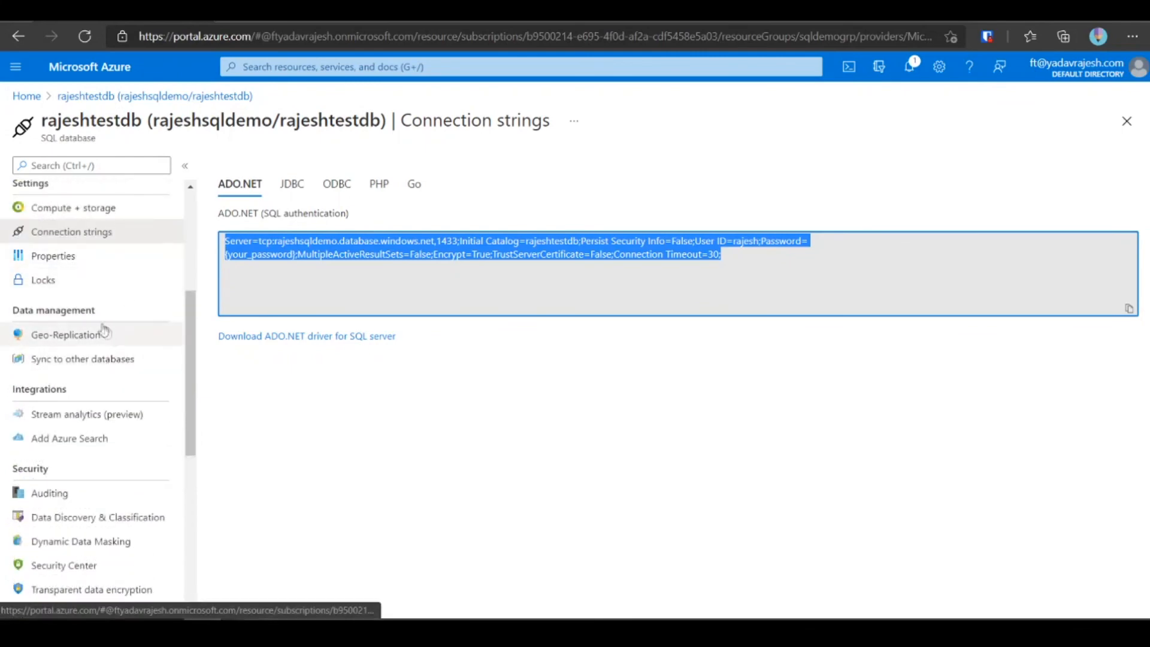
pyautogui.scroll(-3, 114, 476)
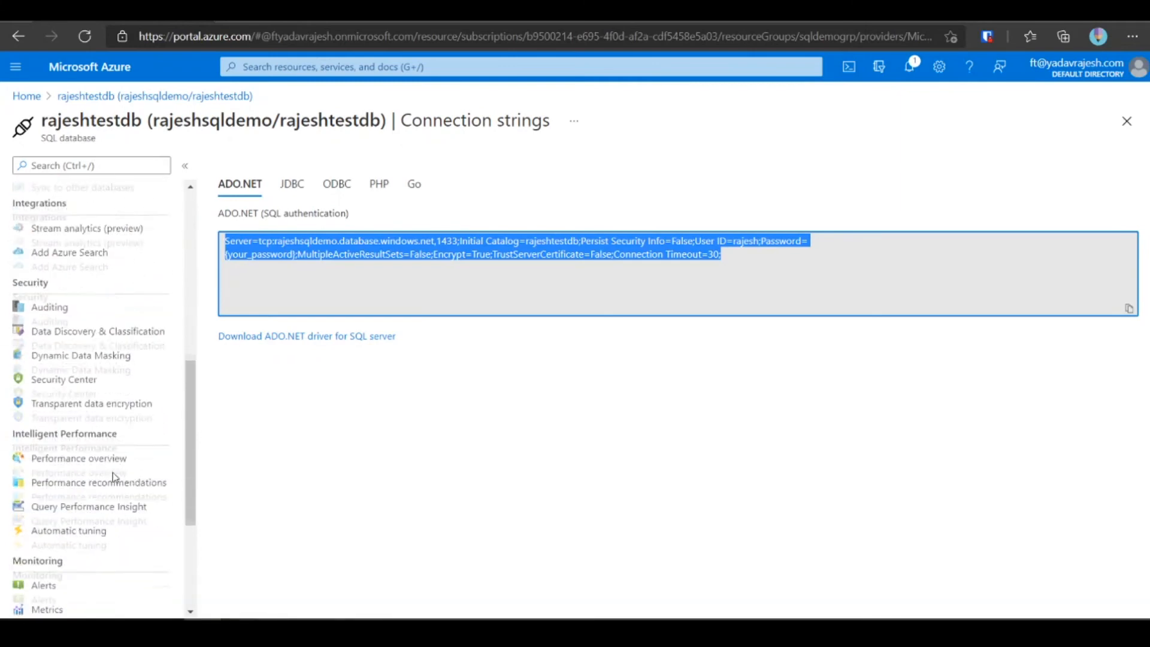
pyautogui.scroll(-3, 99, 335)
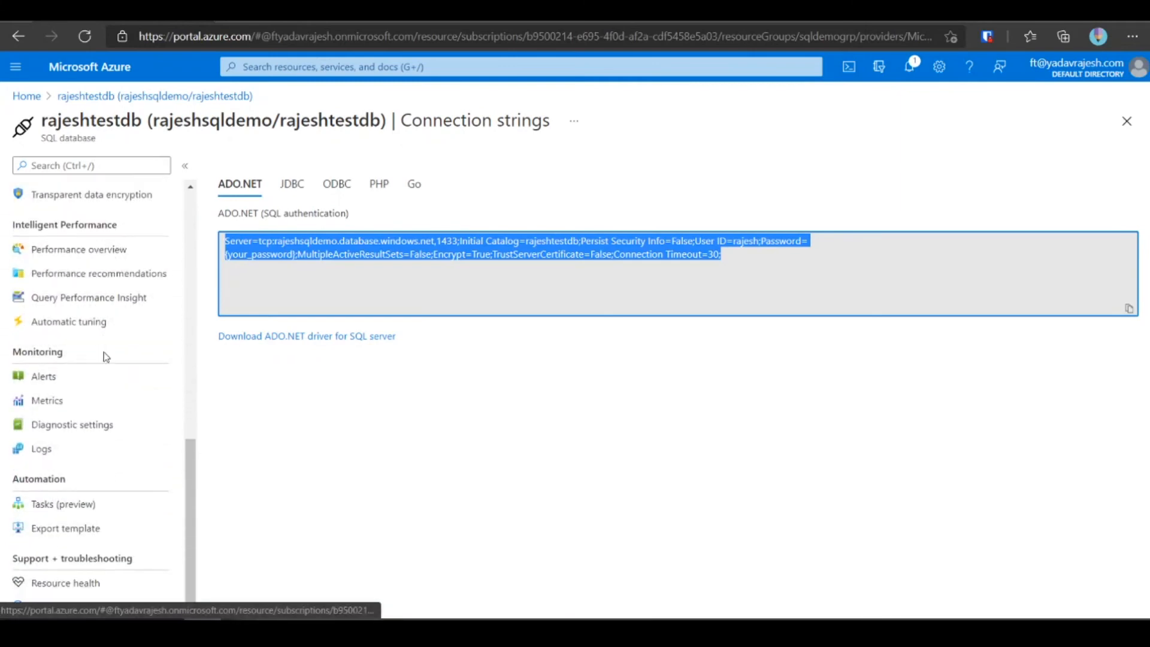
pyautogui.scroll(1, 117, 448)
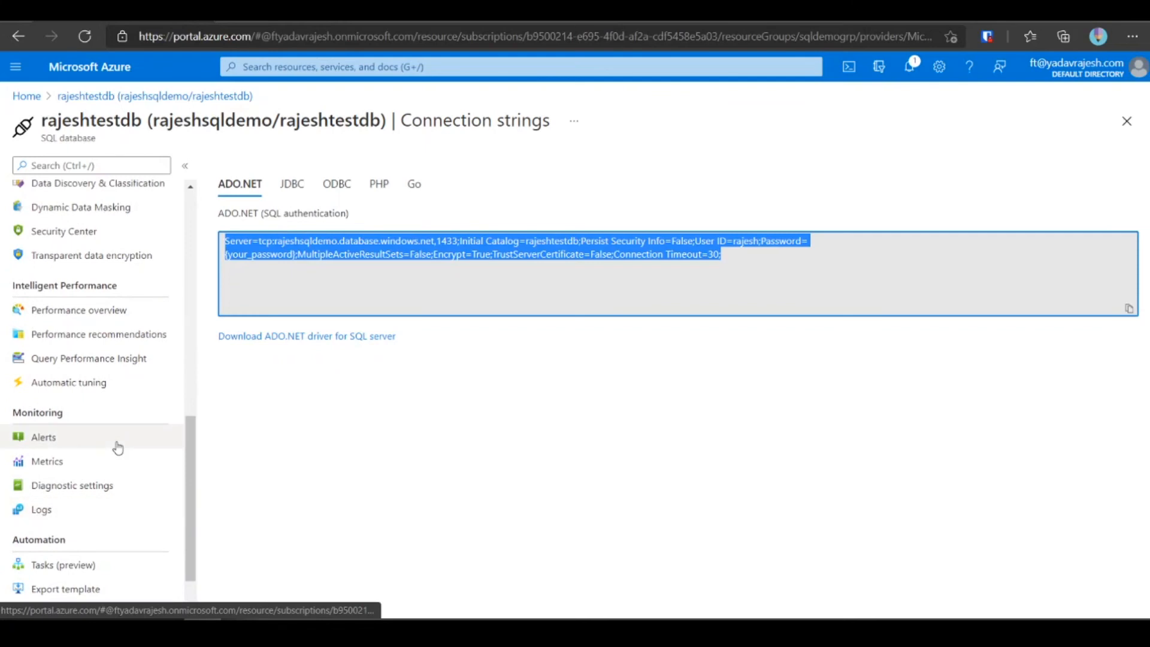
pyautogui.scroll(10, 118, 449)
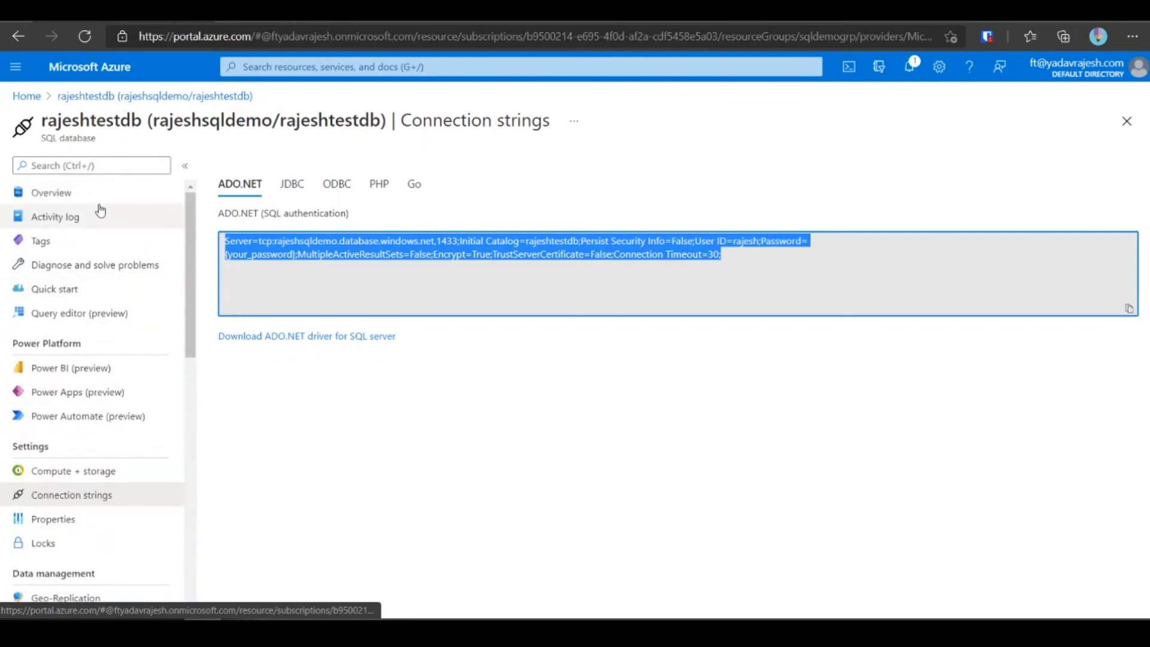
pyautogui.click(100, 196)
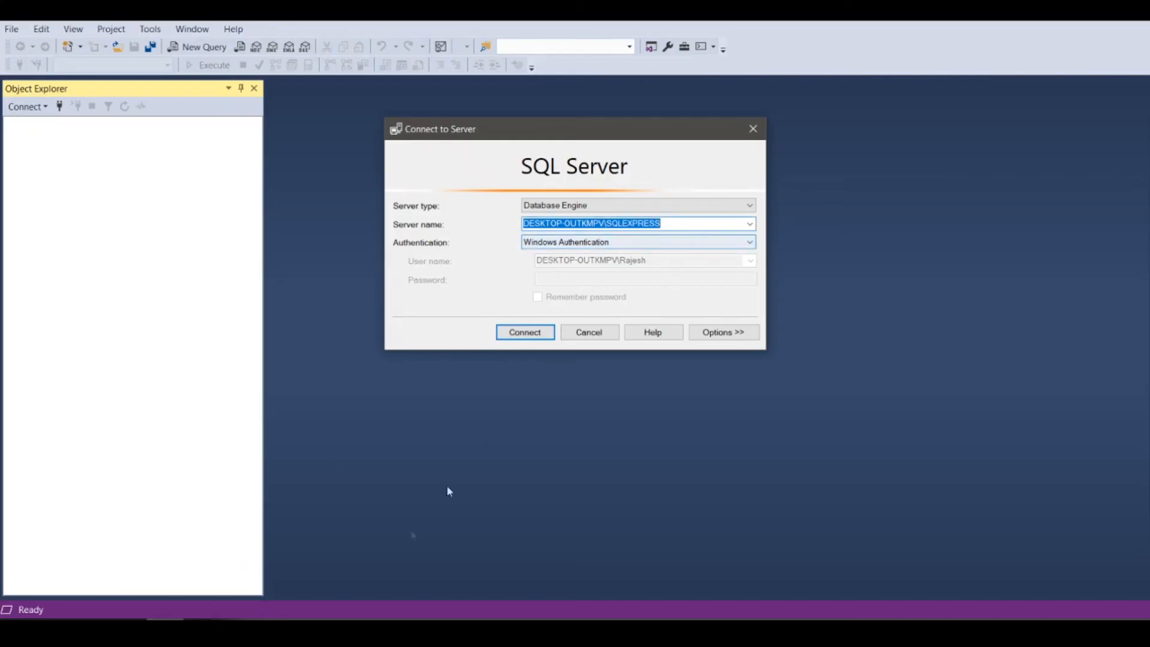
# Step: Enter rajeshsqldemo.database.windows.net as the server and choose SQL Server Authentication
pyautogui.write('rajeshsqldemo.database.windows.net')
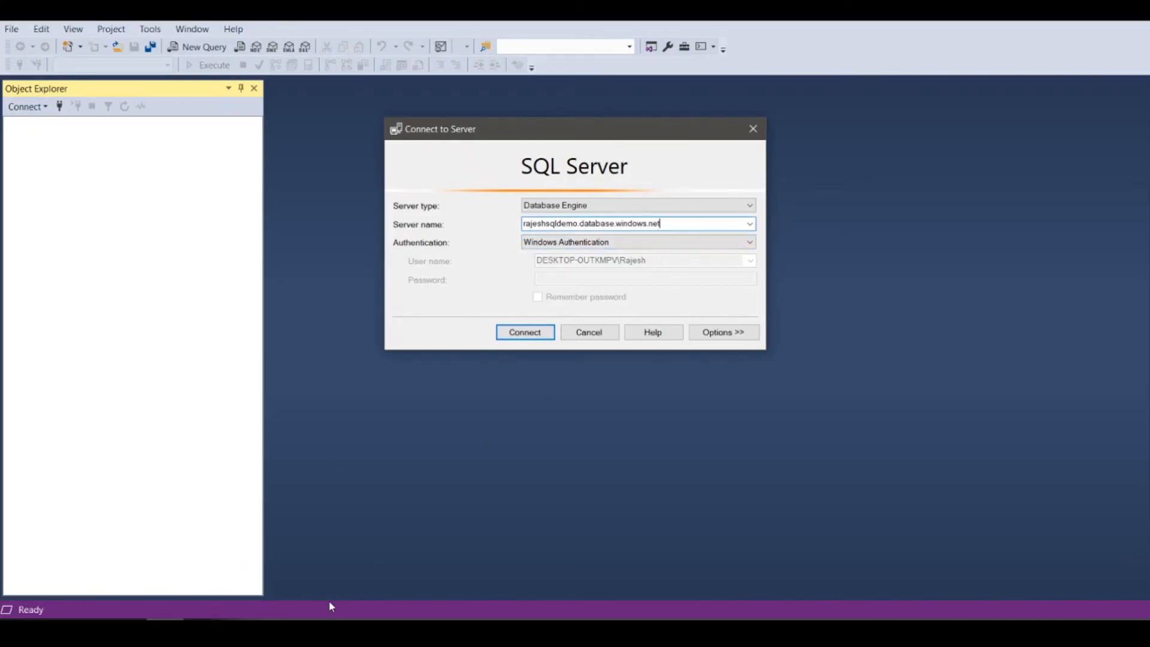
pyautogui.click(665, 243)
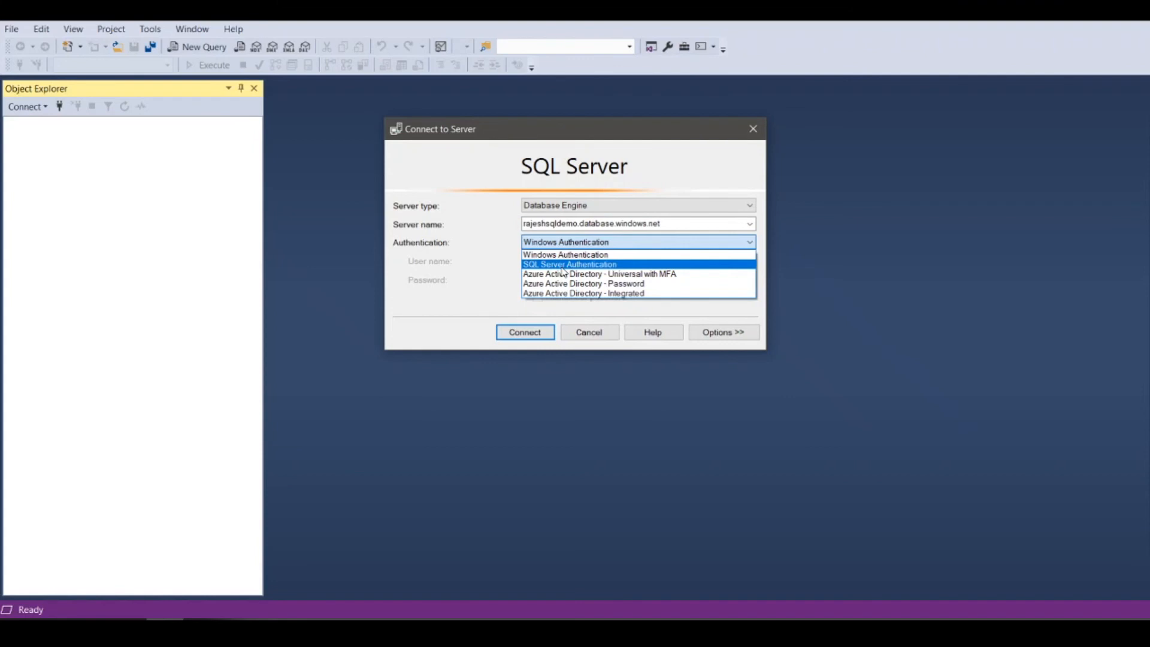
pyautogui.click(563, 265)
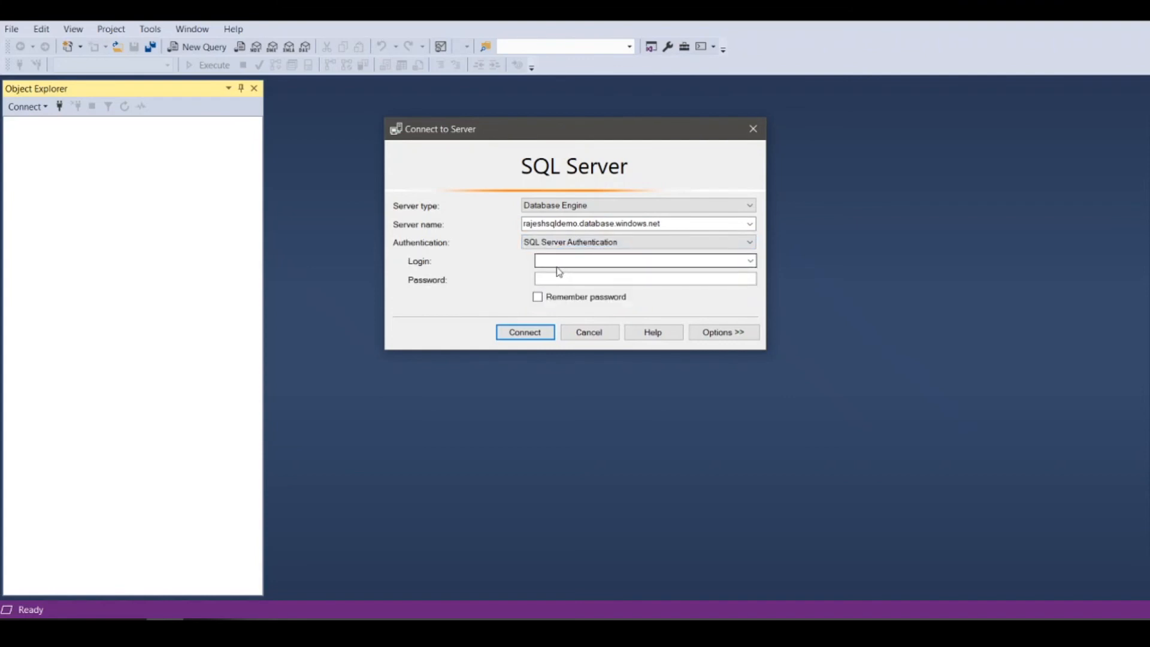
# Step: Copy the database login and password from Notepad into the dialog and connect
pyautogui.hotkey('alt', 'Tab')
pyautogui.moveTo(350, 412); pyautogui.dragTo(192, 393)
pyautogui.hotkey('ctrl', 'c')
pyautogui.click(539, 260)
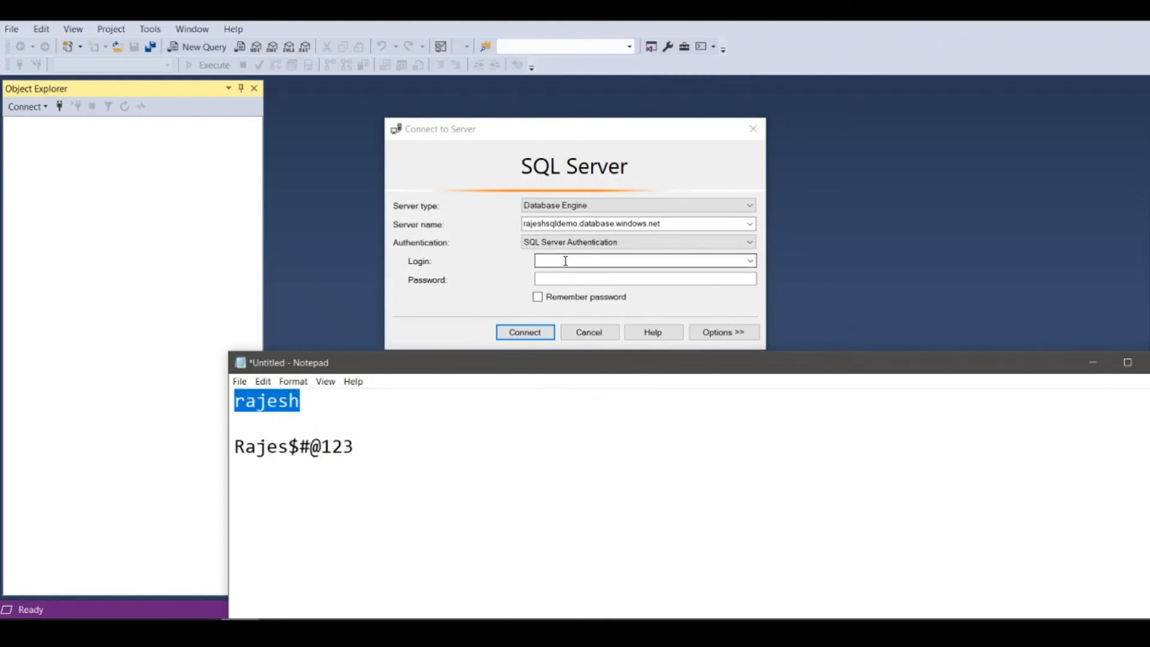
pyautogui.hotkey('ctrl', 'v')
pyautogui.hotkey('alt', 'Tab')
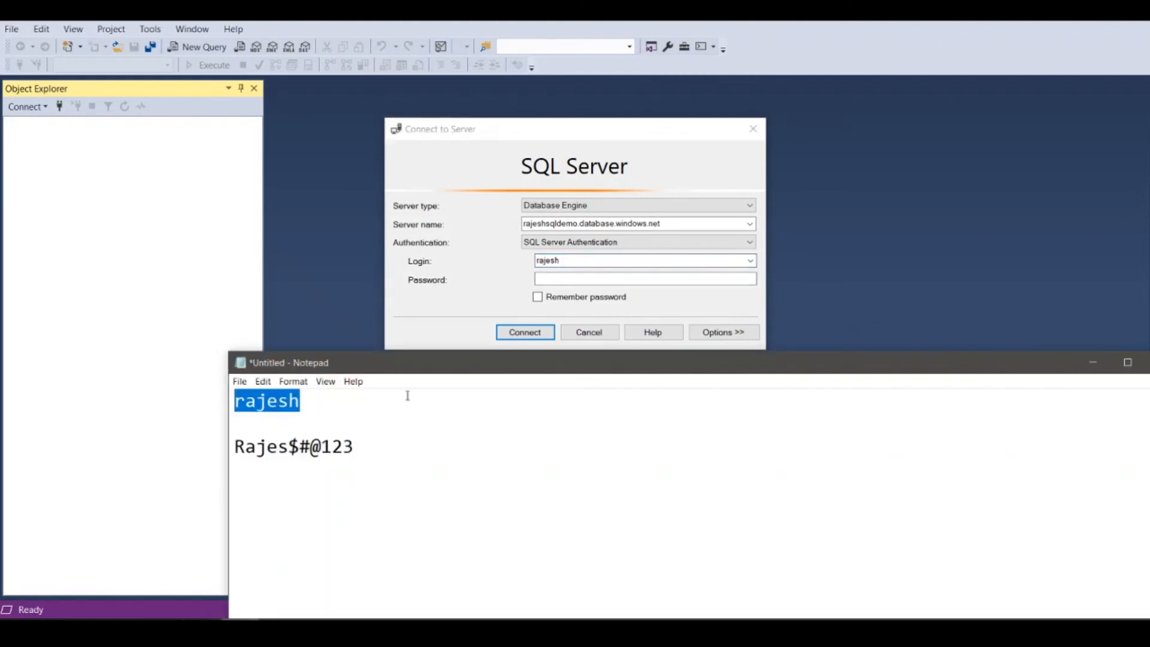
pyautogui.moveTo(385, 446); pyautogui.dragTo(238, 457)
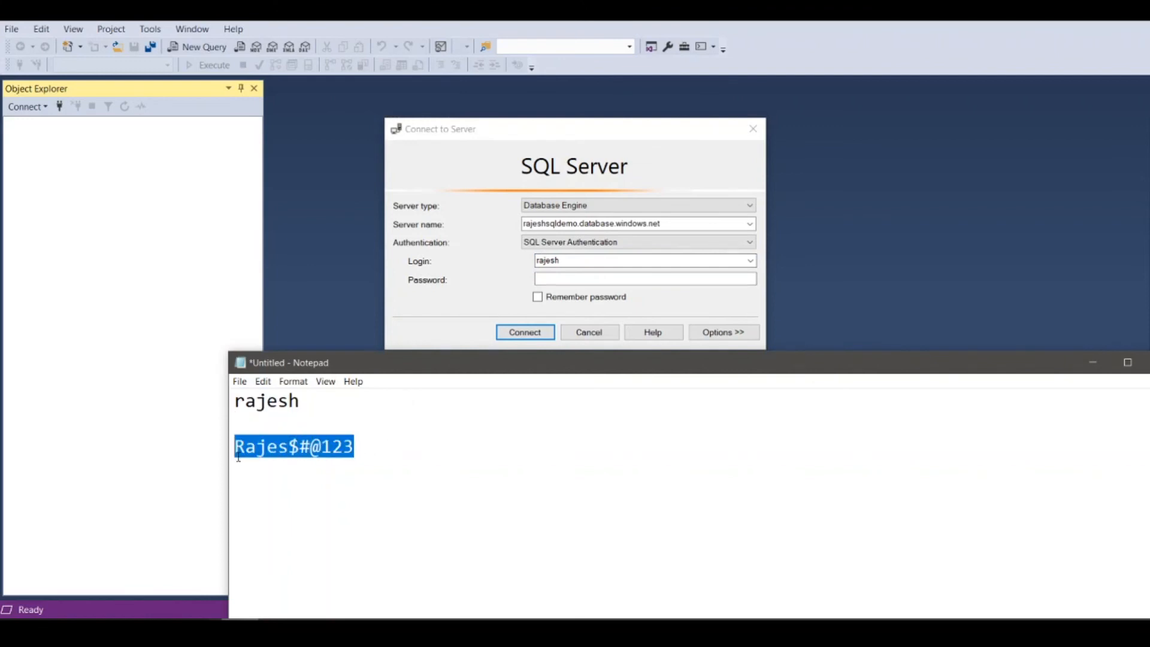
pyautogui.click(603, 277)
pyautogui.hotkey('ctrl', 'v')
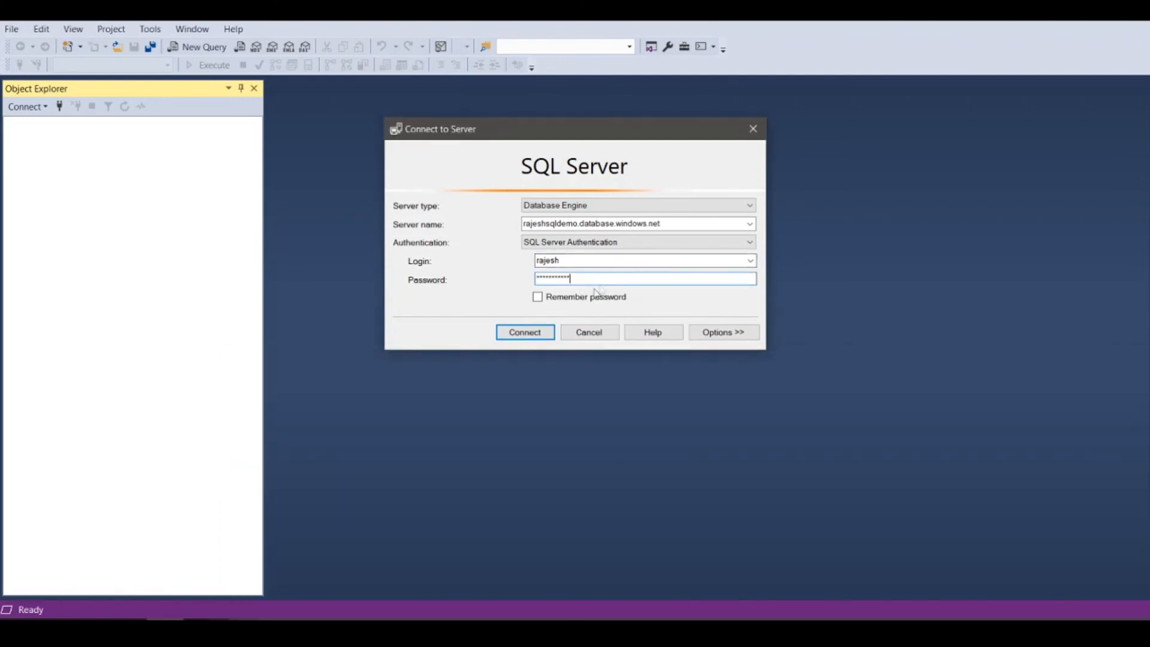
pyautogui.click(525, 331)
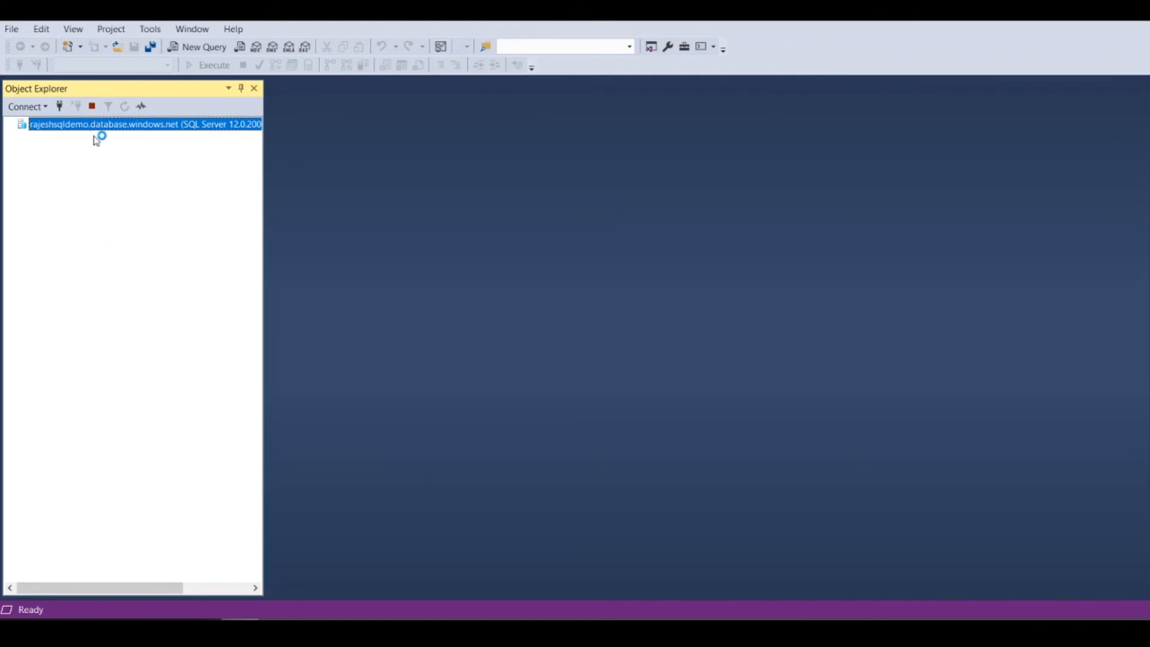
# Step: Expand Databases > rajeshtestdb > Tables and run Select Top 1000 Rows on SalesLT.Customer
pyautogui.click(24, 139)
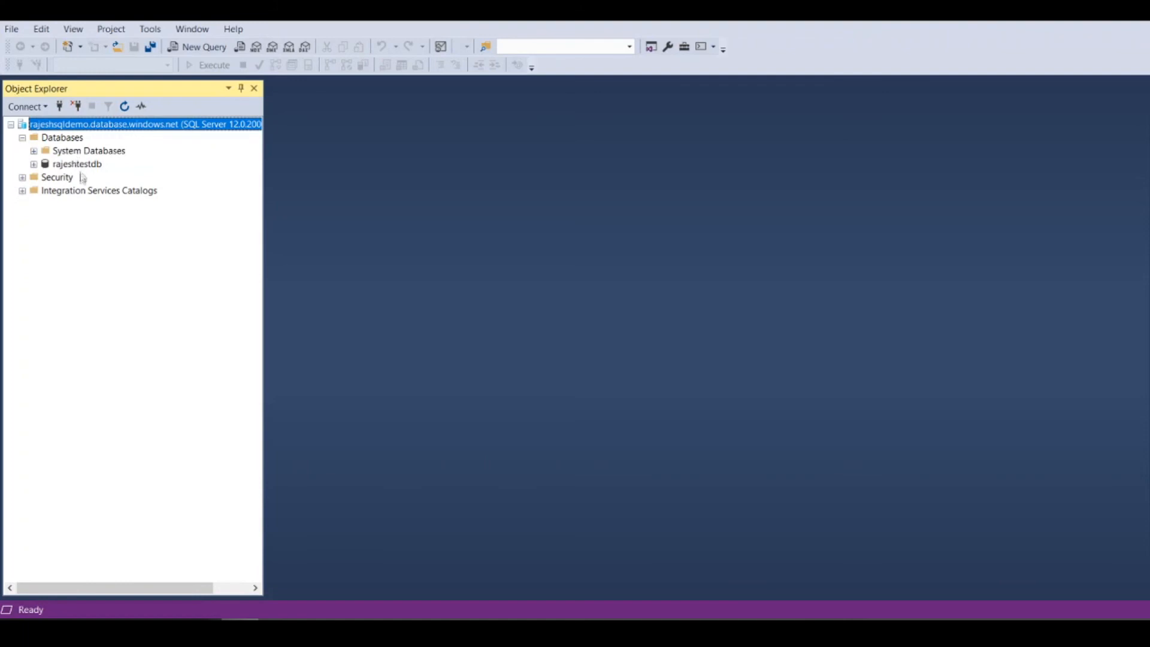
pyautogui.click(34, 164)
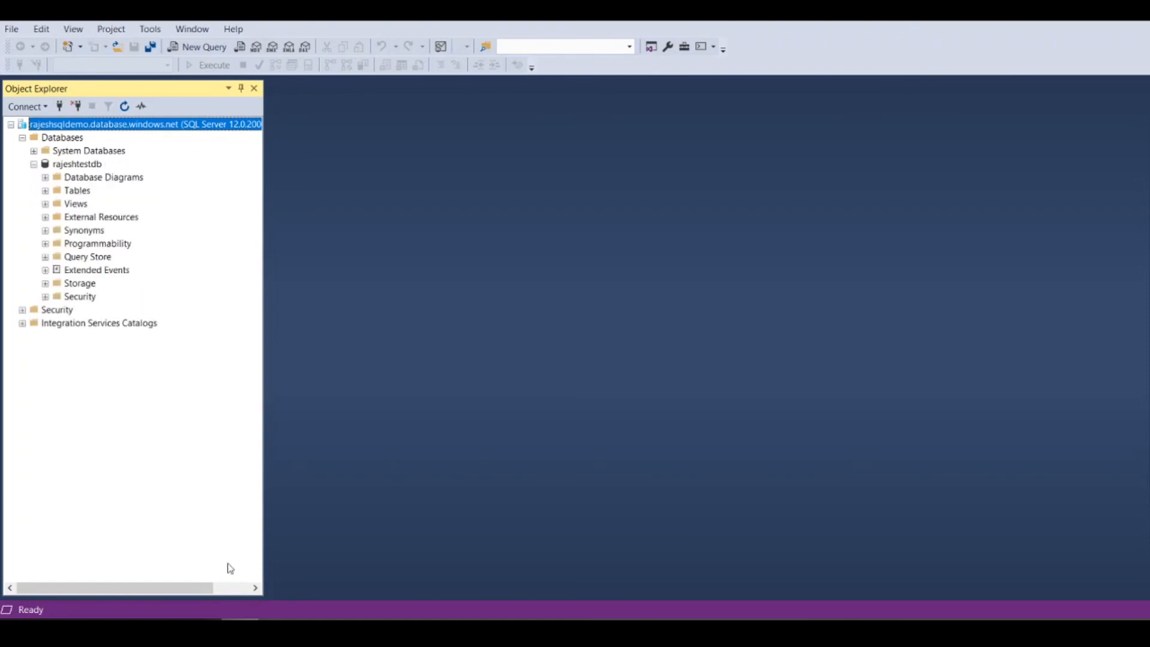
pyautogui.click(45, 192)
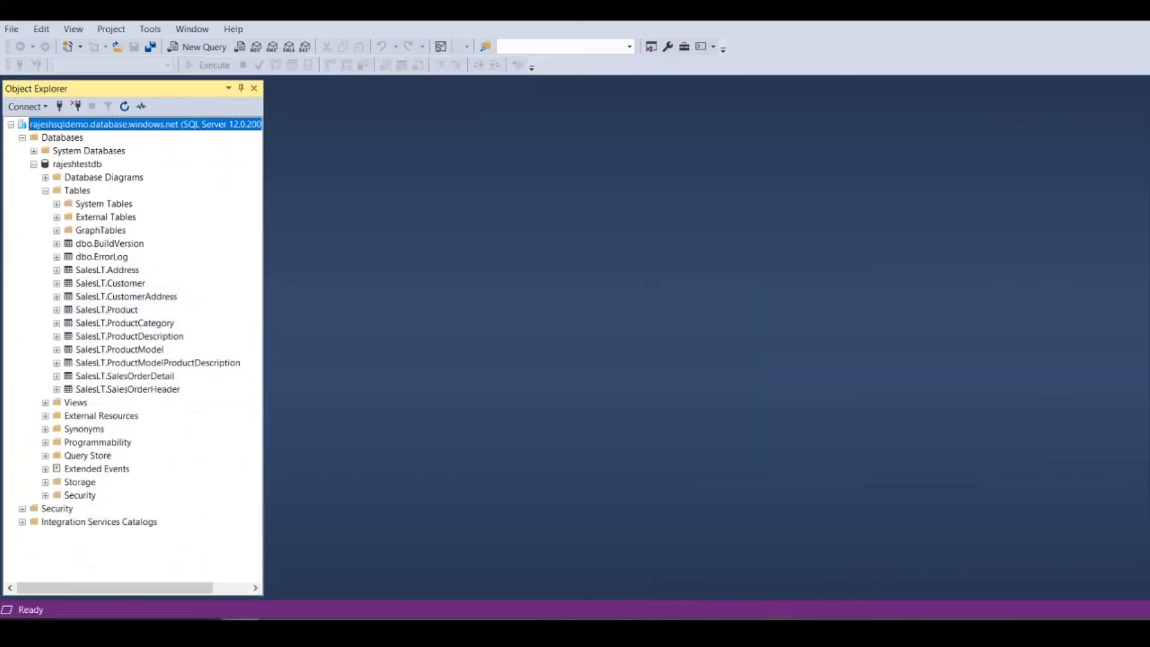
pyautogui.click(135, 285)
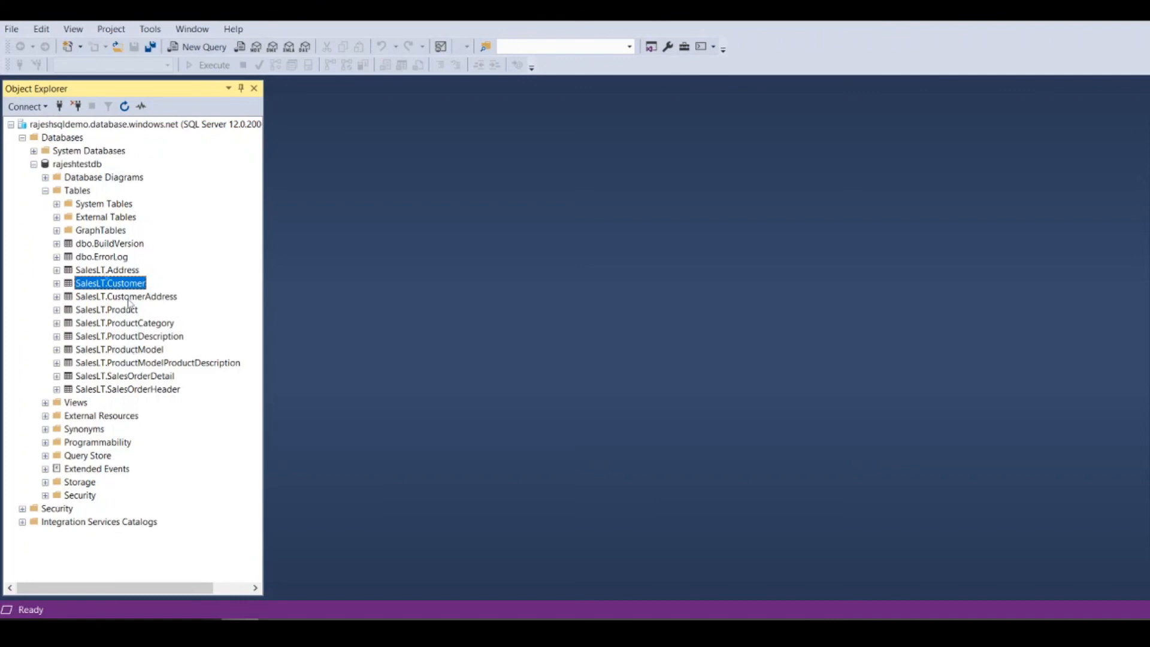
pyautogui.rightClick(133, 282)
pyautogui.click(194, 322)
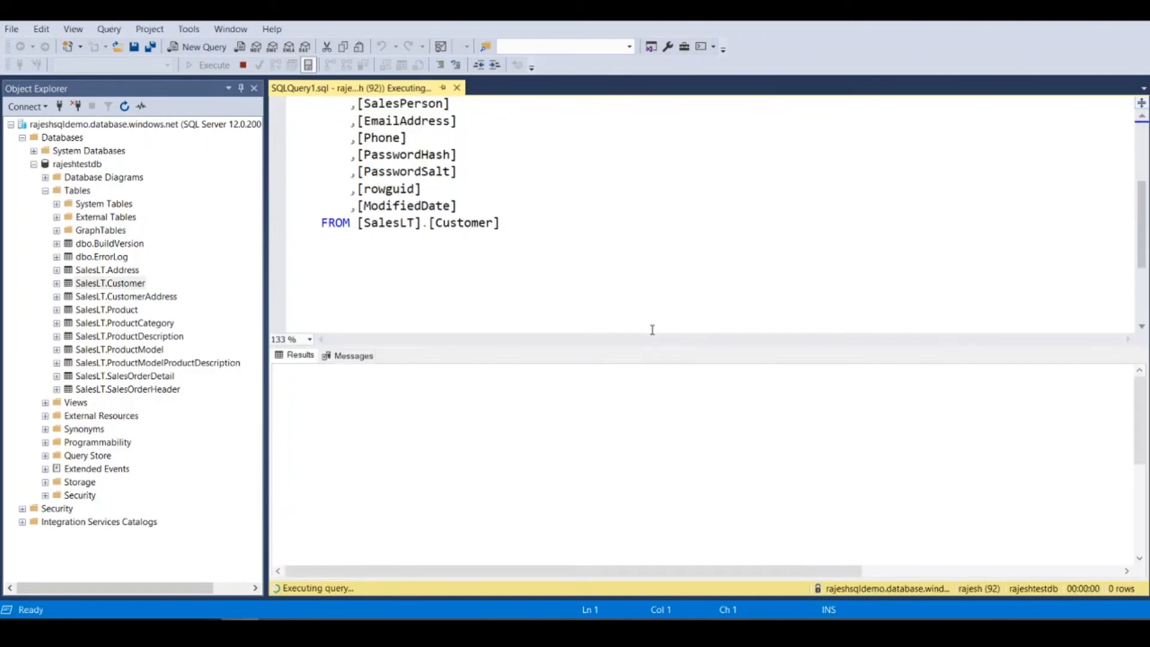
# Step: Review the 847 SalesLT.Customer rows, disconnect from the server, and return to the Azure portal
pyautogui.scroll(-17, 688, 432)
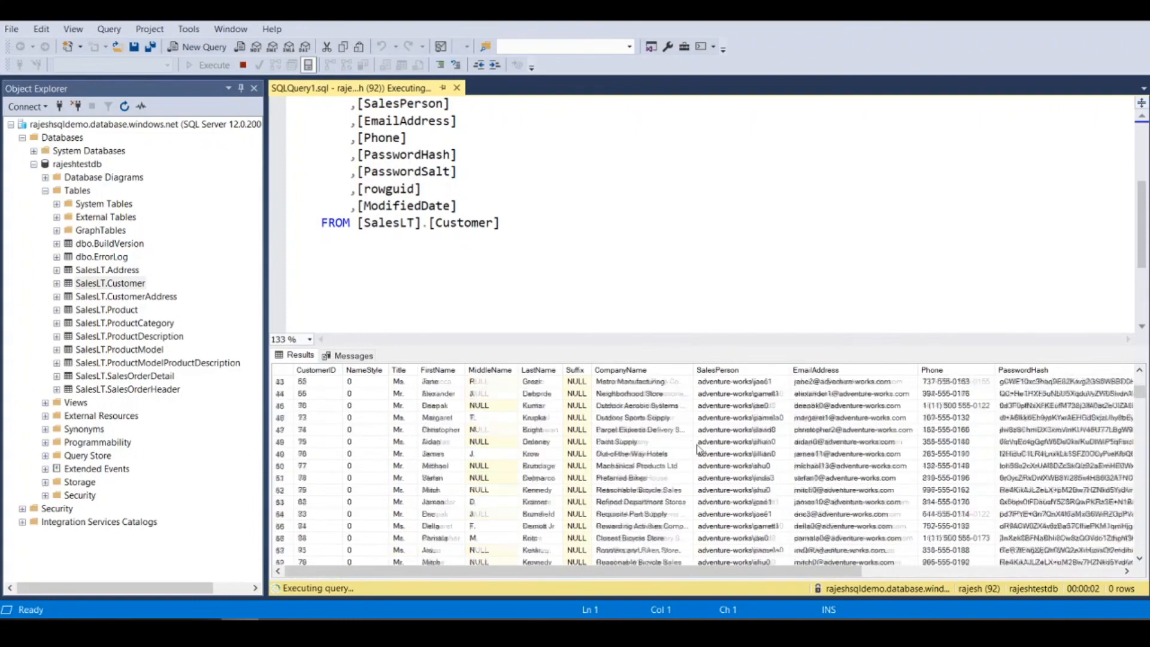
pyautogui.scroll(-12, 729, 527)
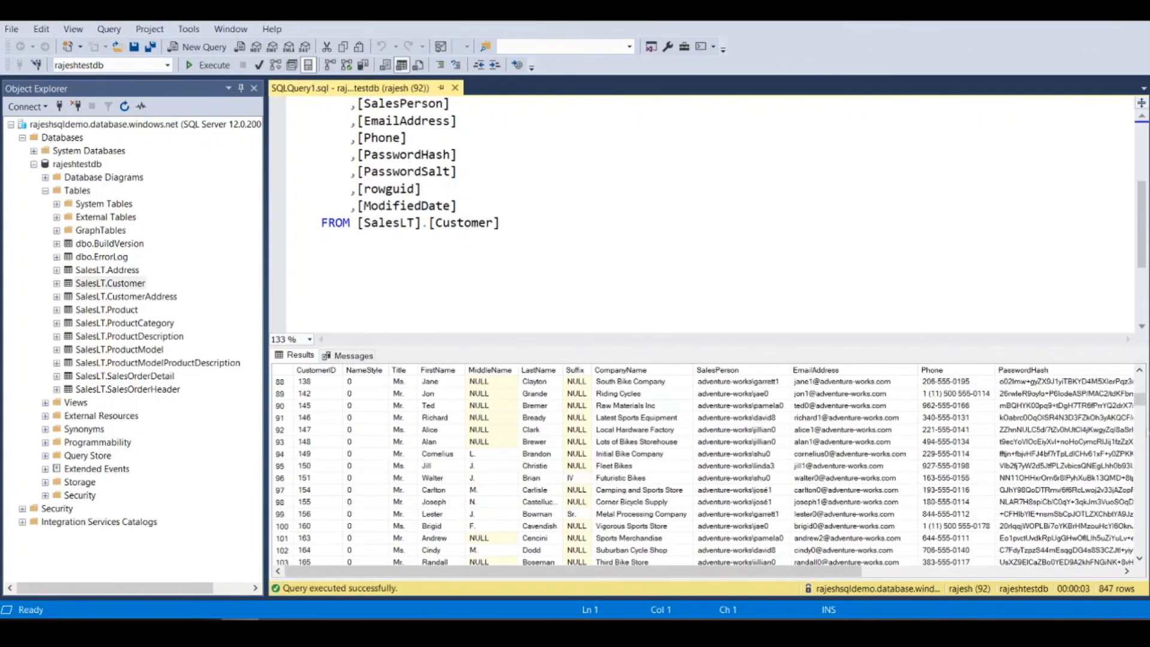
pyautogui.moveTo(1140, 399)
pyautogui.mouseDown()
pyautogui.moveTo(1140, 526)
pyautogui.moveTo(1139, 399)
pyautogui.mouseUp()
pyautogui.scroll(3, 566, 204)
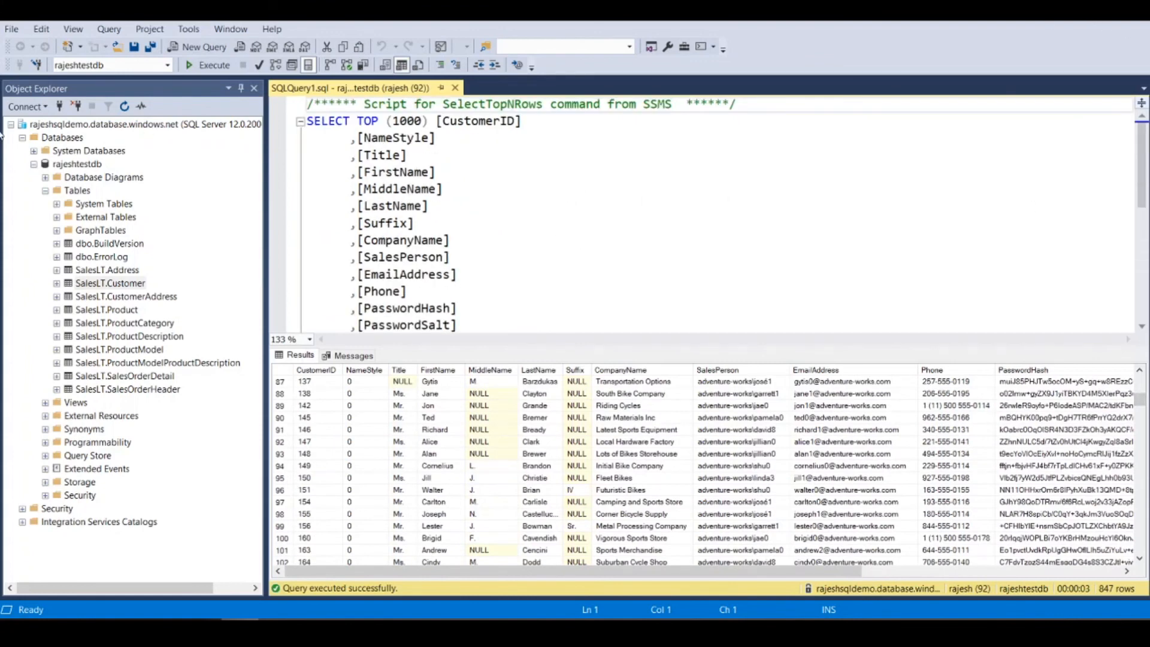
pyautogui.click(77, 107)
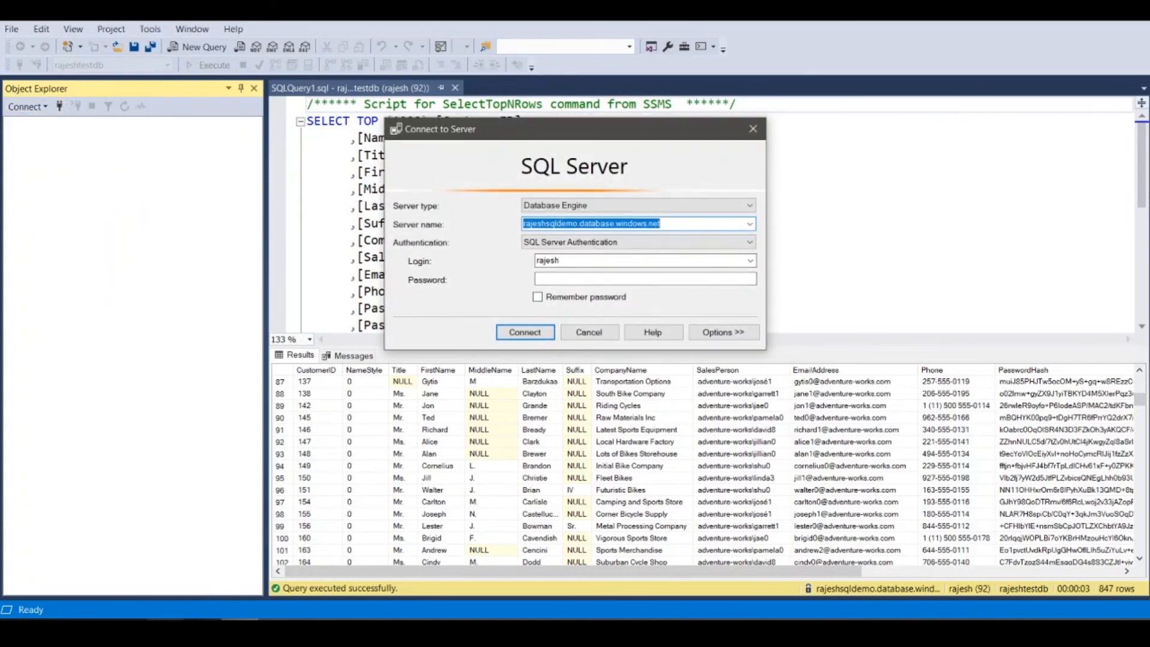
pyautogui.click(166, 629)
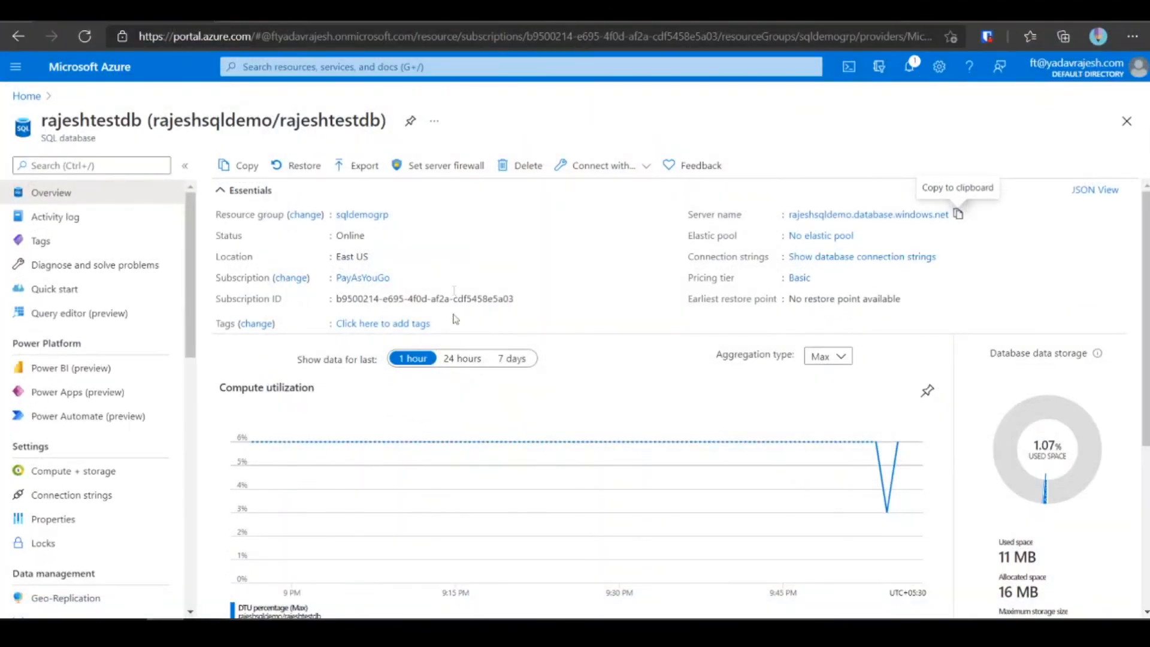
pyautogui.click(459, 172)
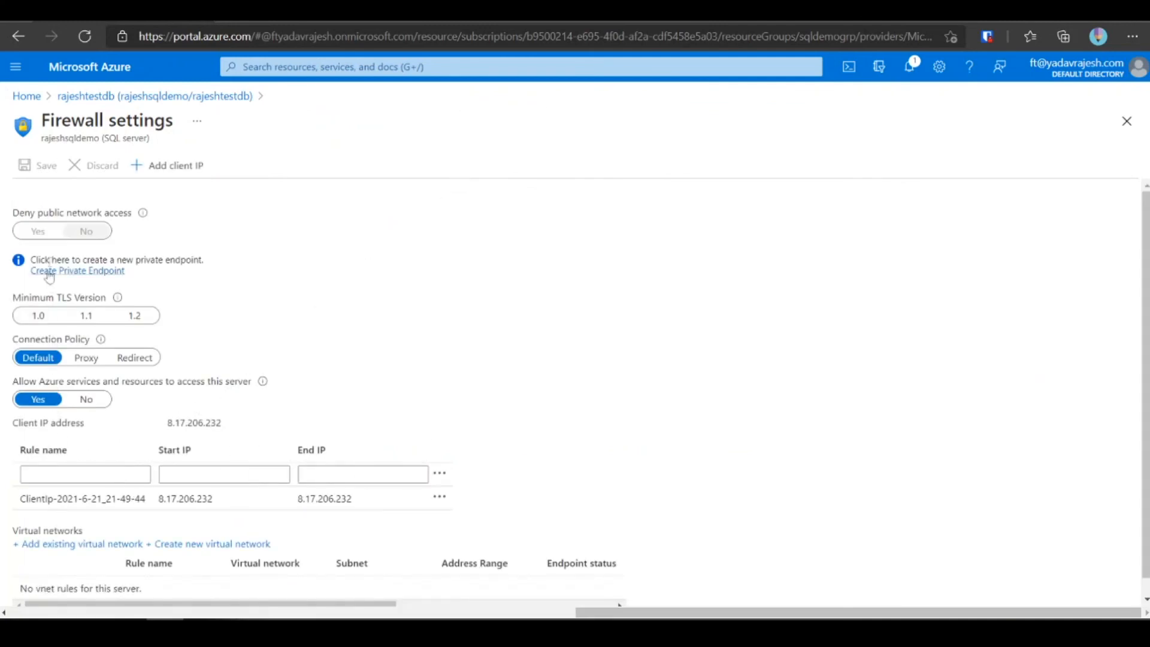
pyautogui.scroll(-1, 156, 389)
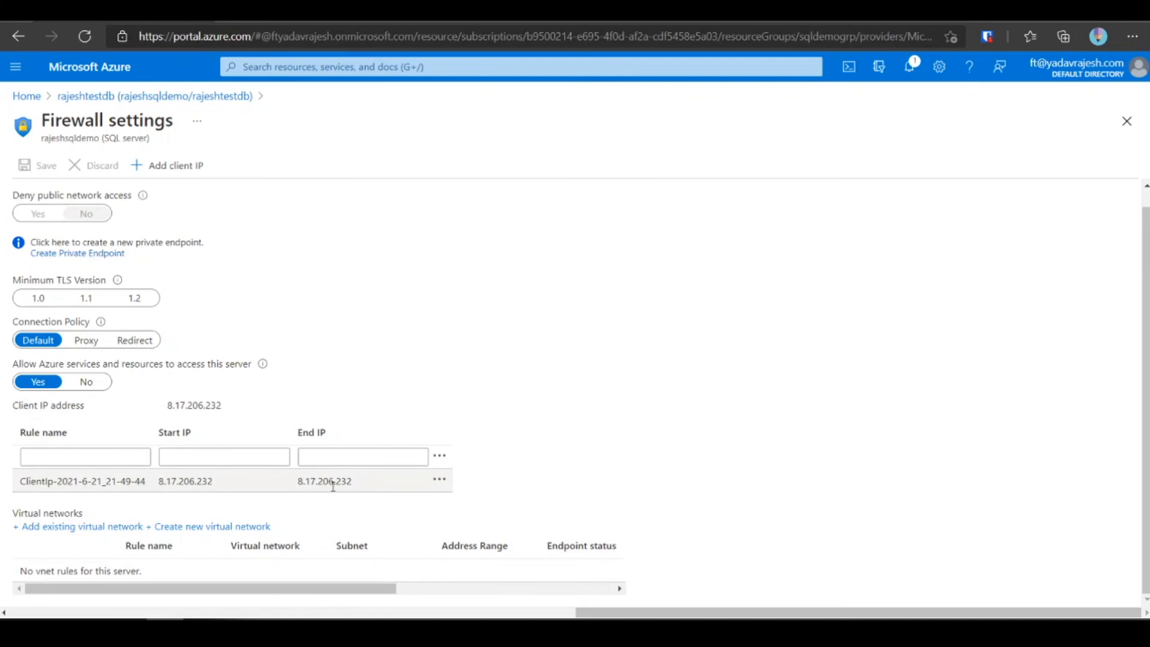
pyautogui.scroll(1, 119, 479)
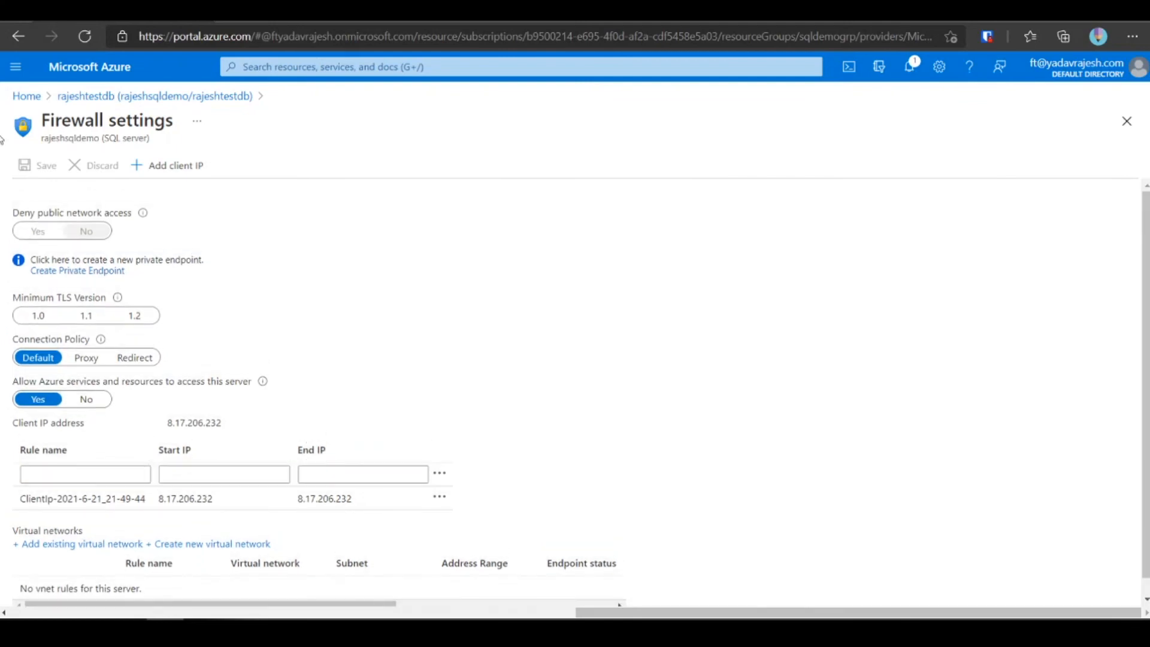
pyautogui.click(116, 97)
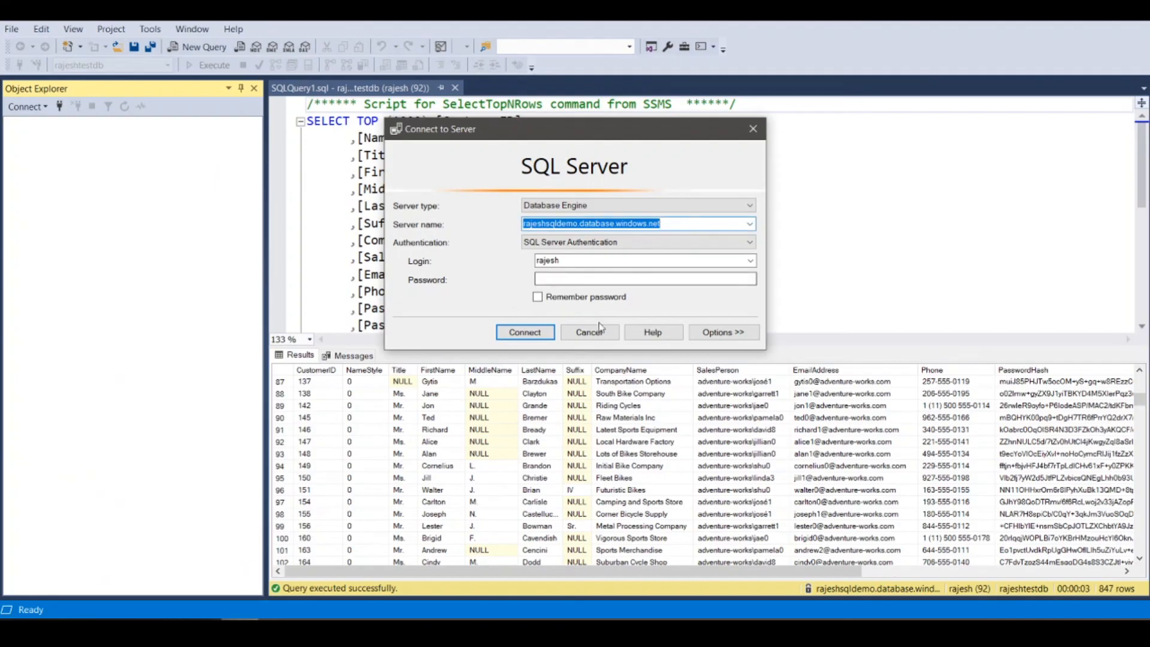
# Step: Cancel the SSMS Connect dialog and open sqldemogrp from the portal's Resource groups list
pyautogui.click(599, 331)
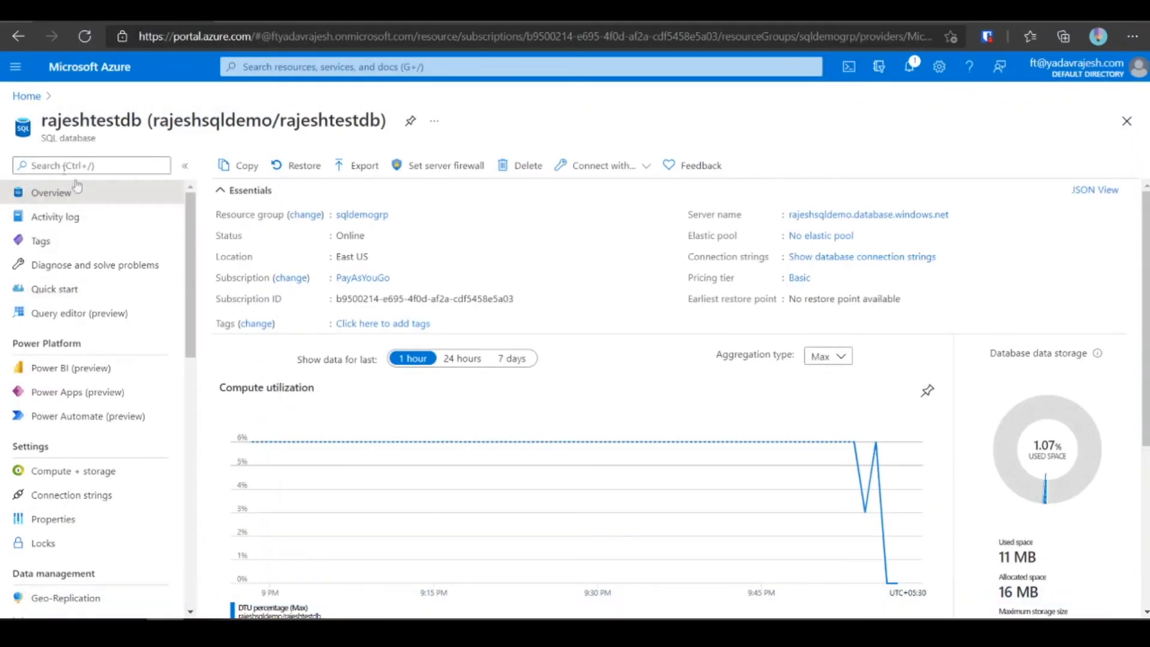
pyautogui.click(28, 97)
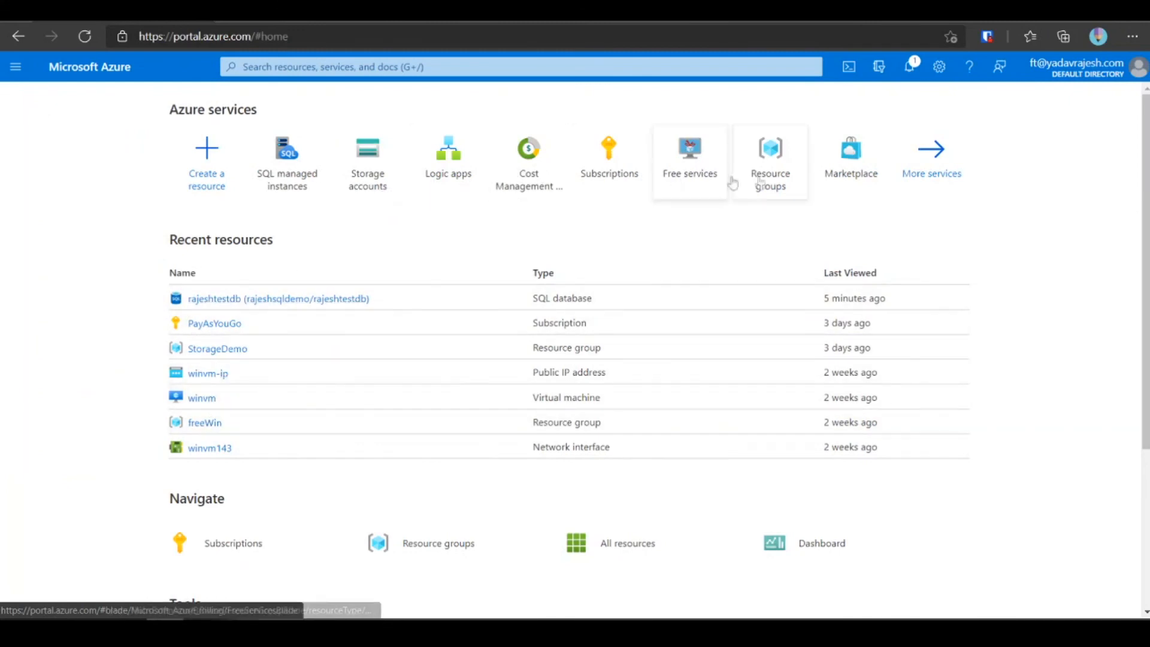
pyautogui.click(773, 180)
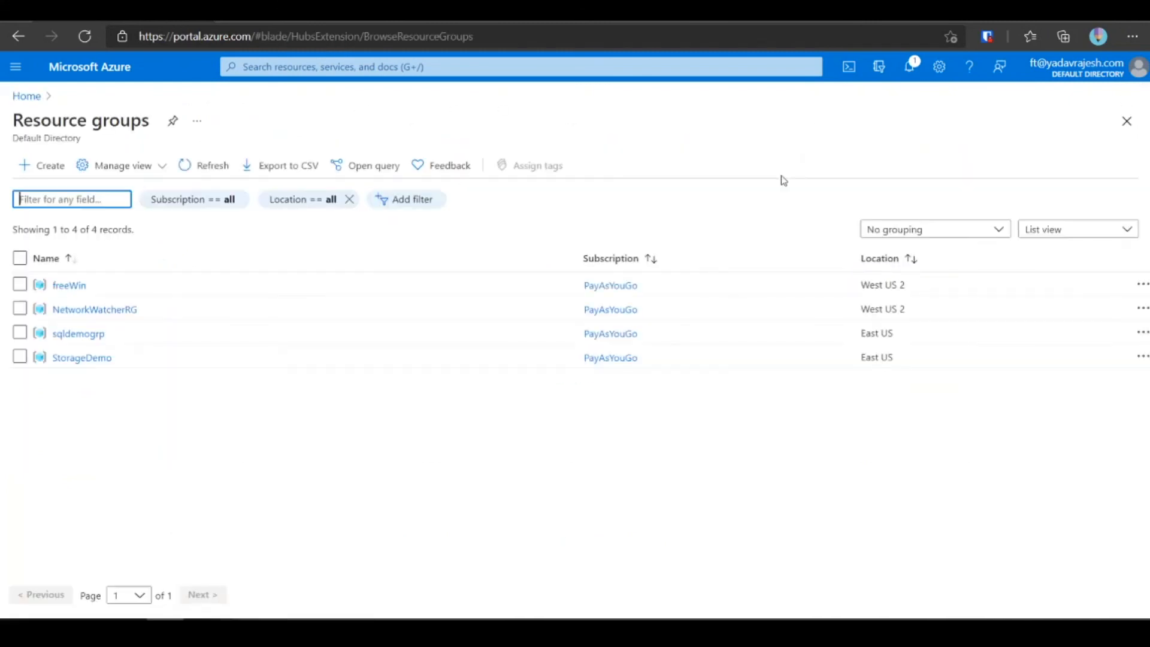
pyautogui.click(78, 333)
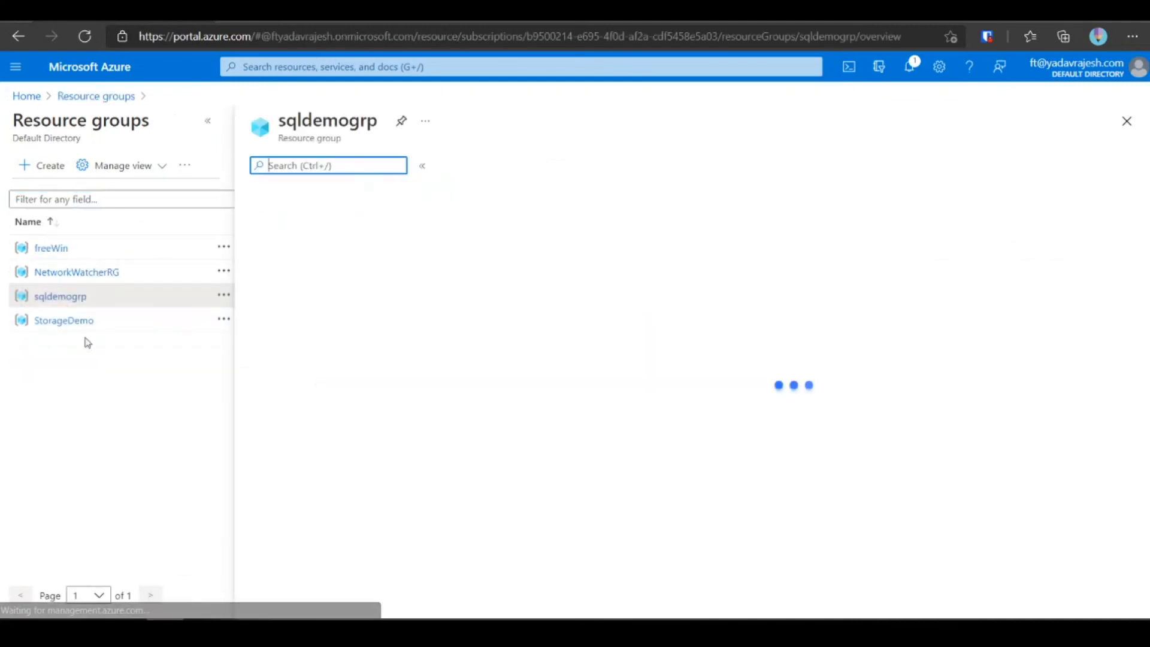